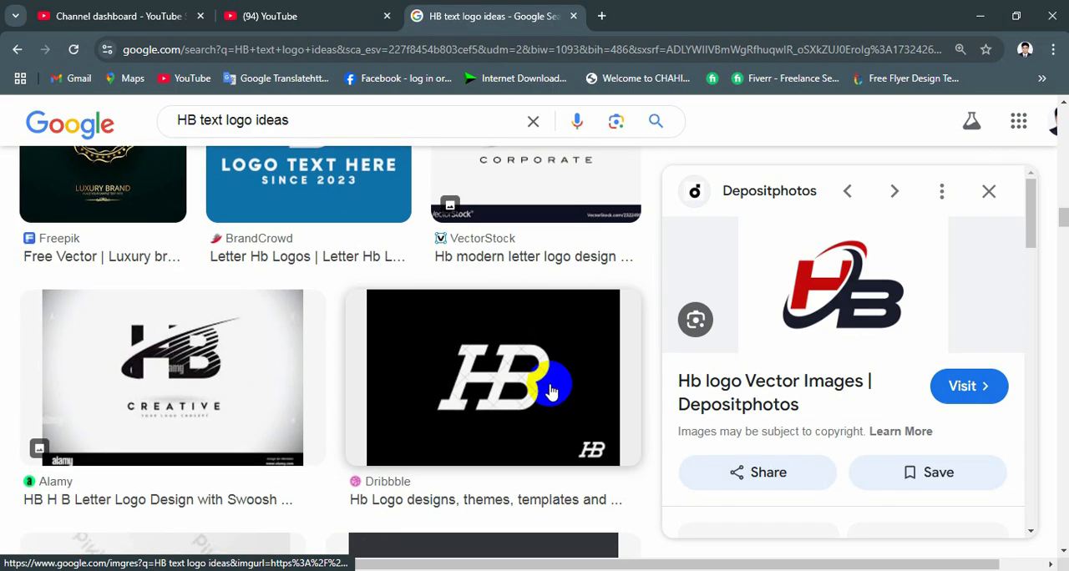
- Browse the Google image results for HB text logo ideas
scroll(547, 384, "up", 5)
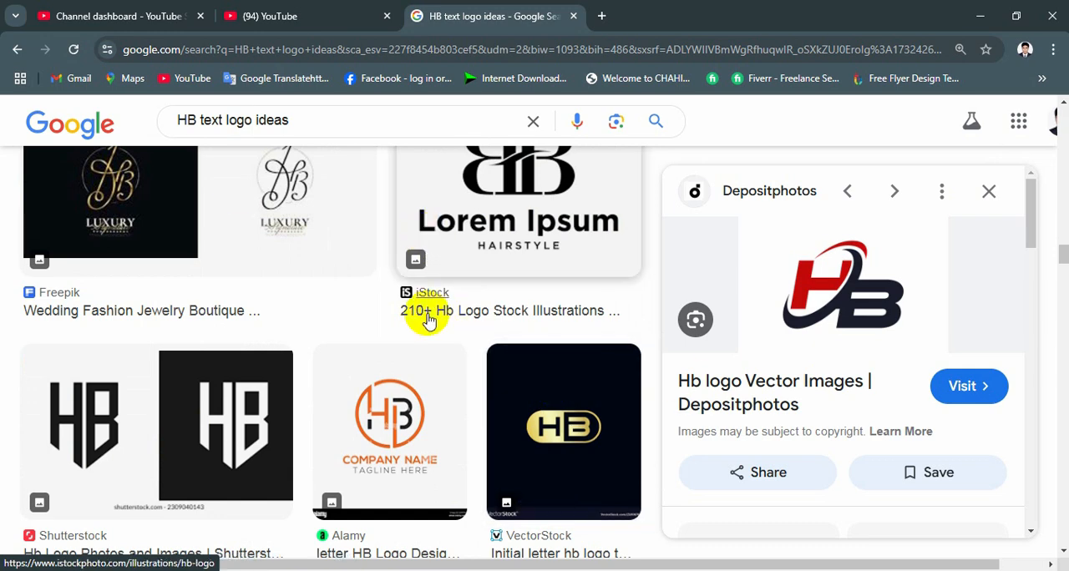
scroll(563, 338, "down", 1)
scroll(571, 345, "down", 10)
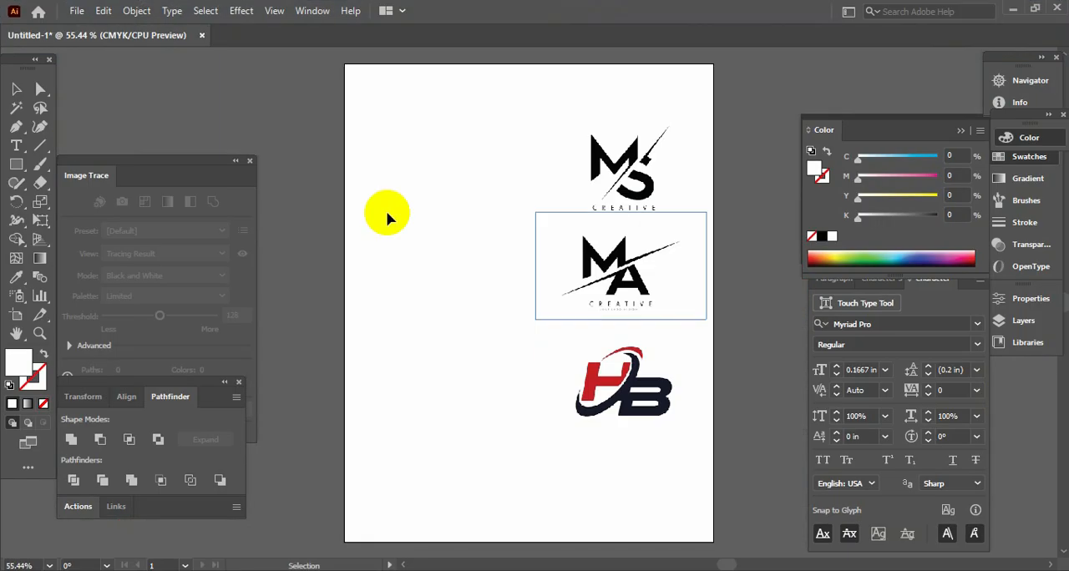
- Switch to Illustrator and examine the MS, MA and HB reference logos on the artboard
left_click(357, 201)
key("Tab")
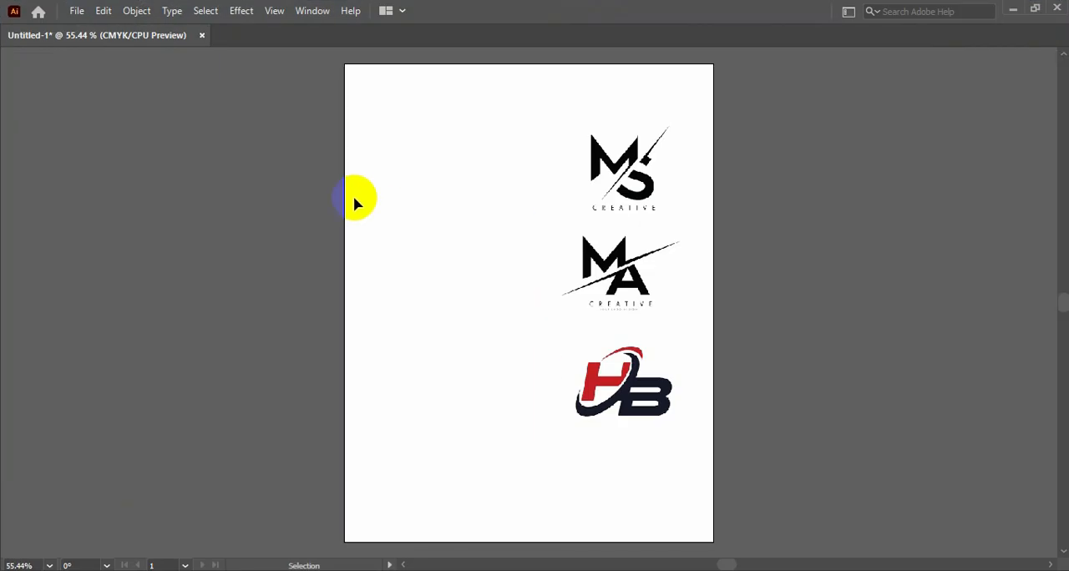
key("ctrl+equal")
key("ctrl+equal")
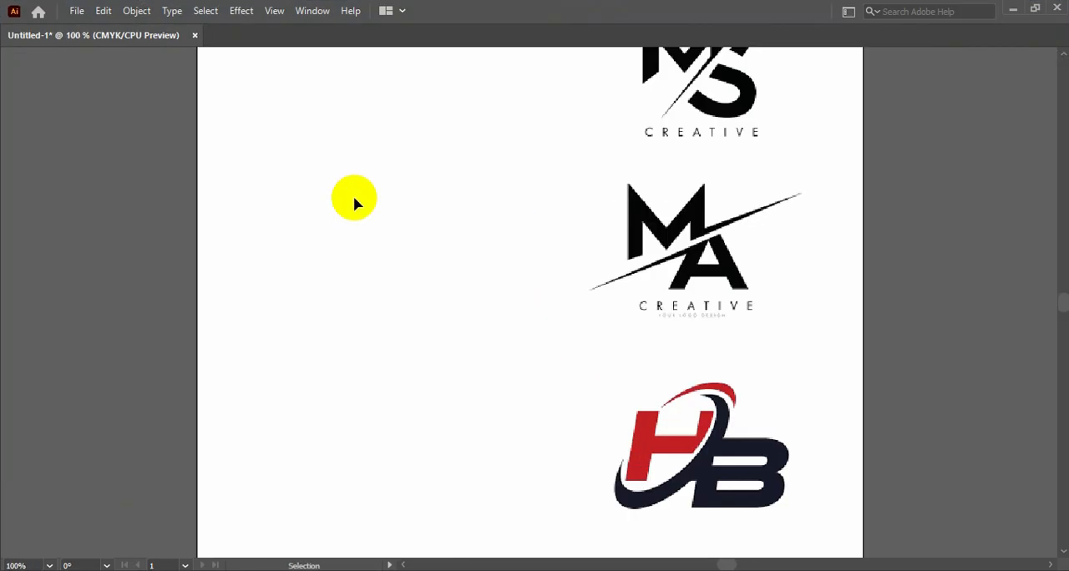
left_click_drag(617, 260, 576, 410)
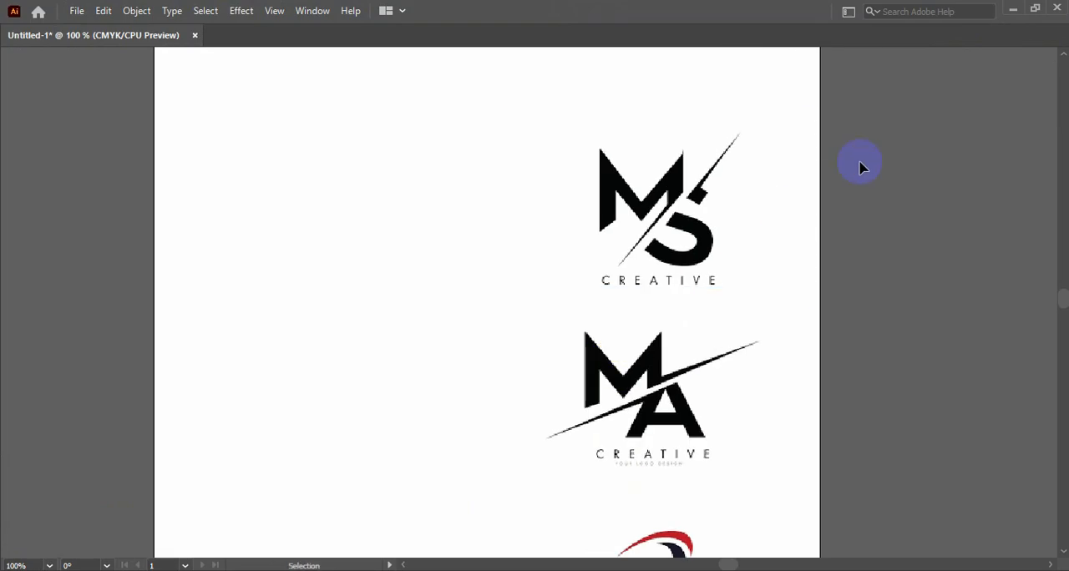
left_click_drag(860, 163, 862, 182)
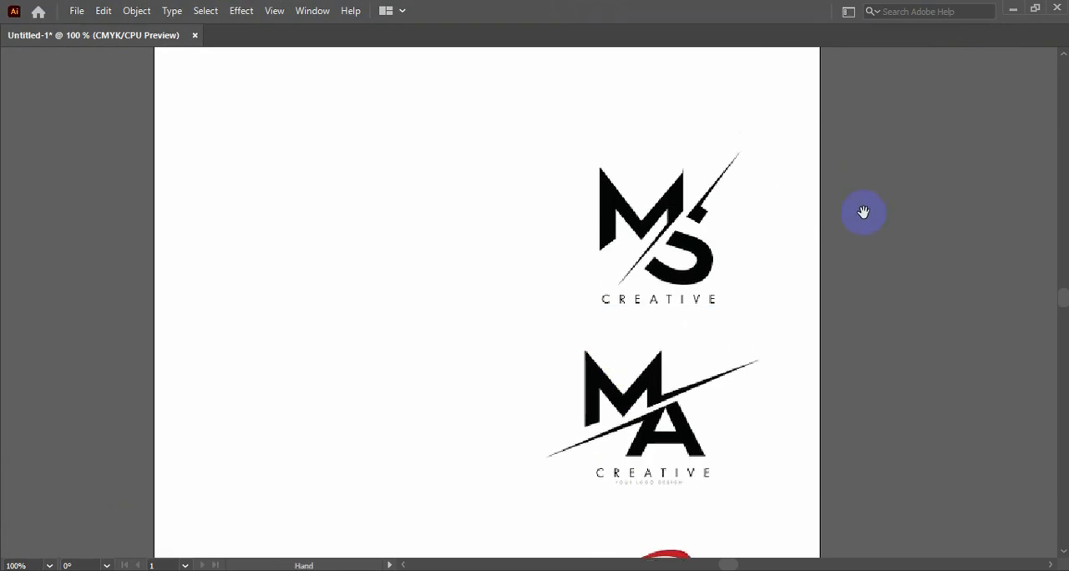
left_click_drag(874, 331, 855, 194)
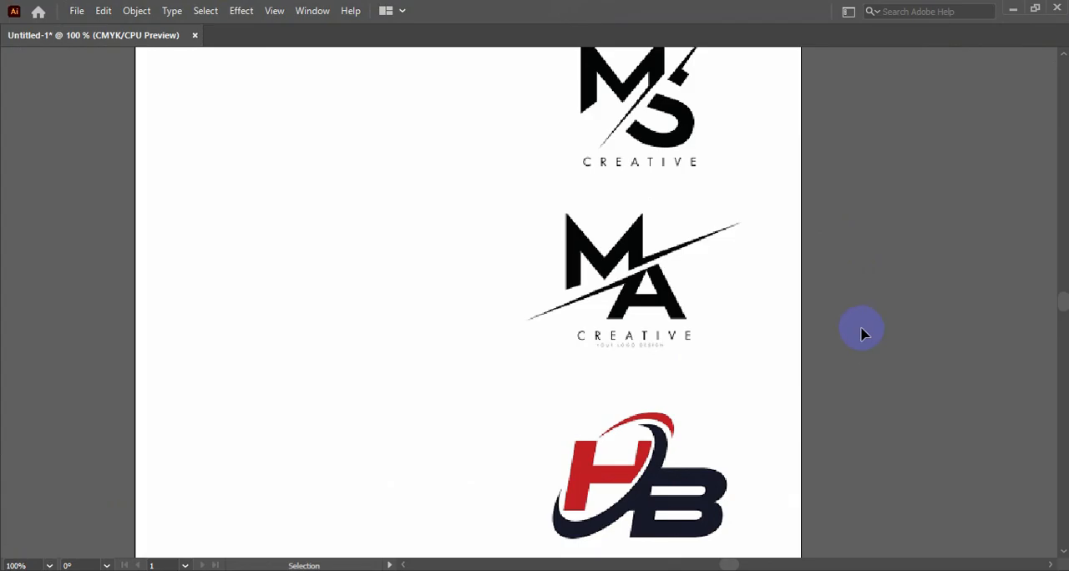
- Lock the MS reference logo image in place on the artboard
left_click_drag(384, 232, 449, 336)
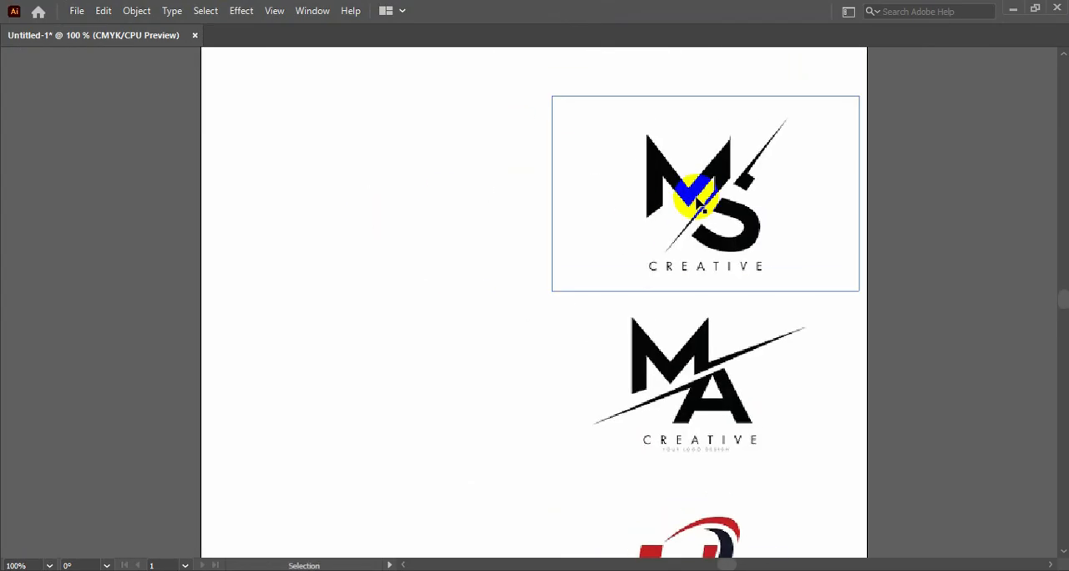
key("ctrl+2")
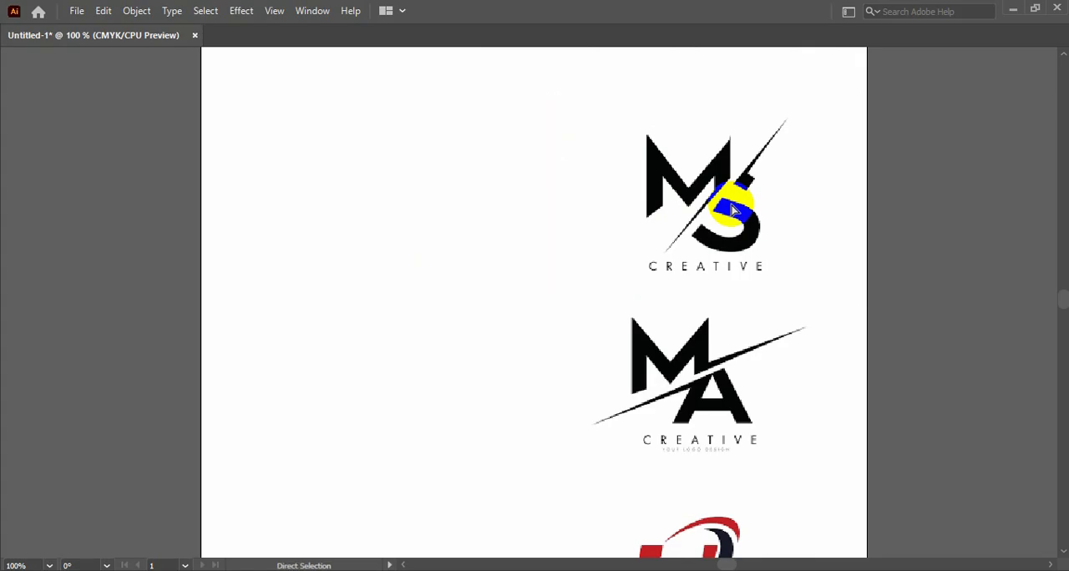
- Trace the M's outer left edge and upper V edges on the MS logo with the Pen tool
key("Tab")
left_click(16, 126)
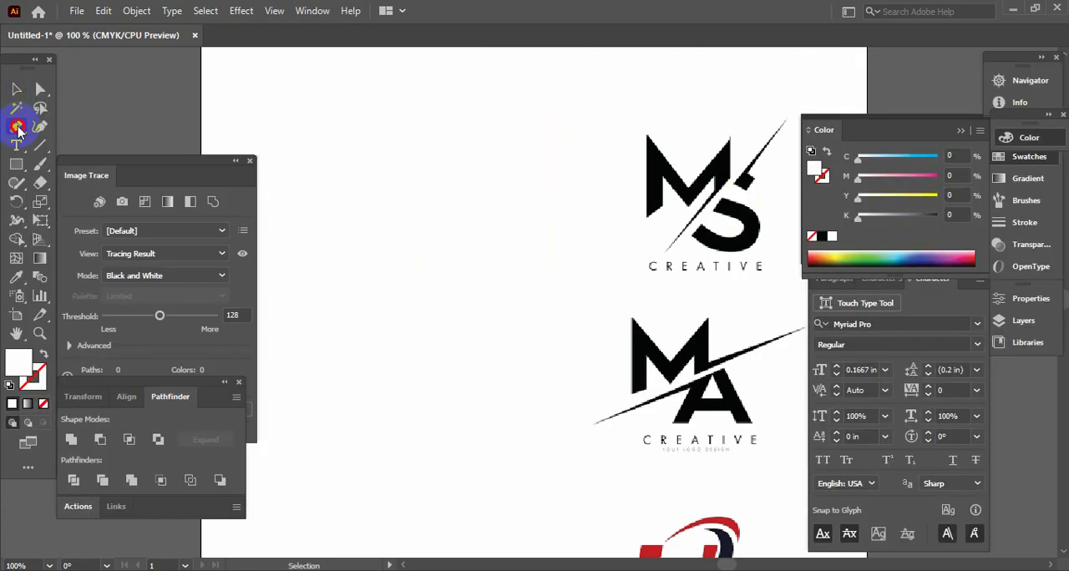
key("Tab")
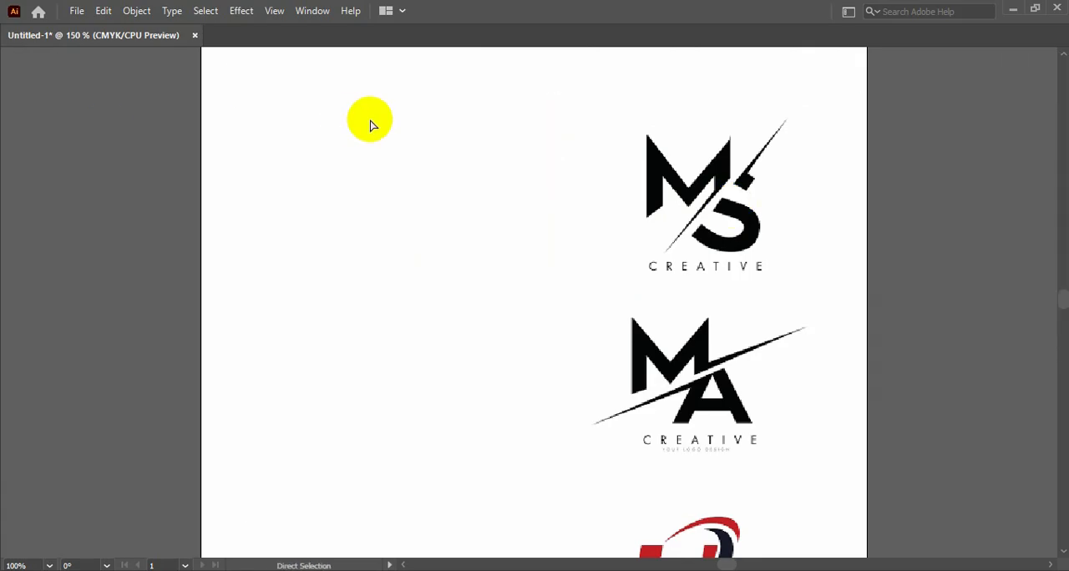
key("ctrl+plus")
key("space")
left_click_drag(698, 139, 549, 192)
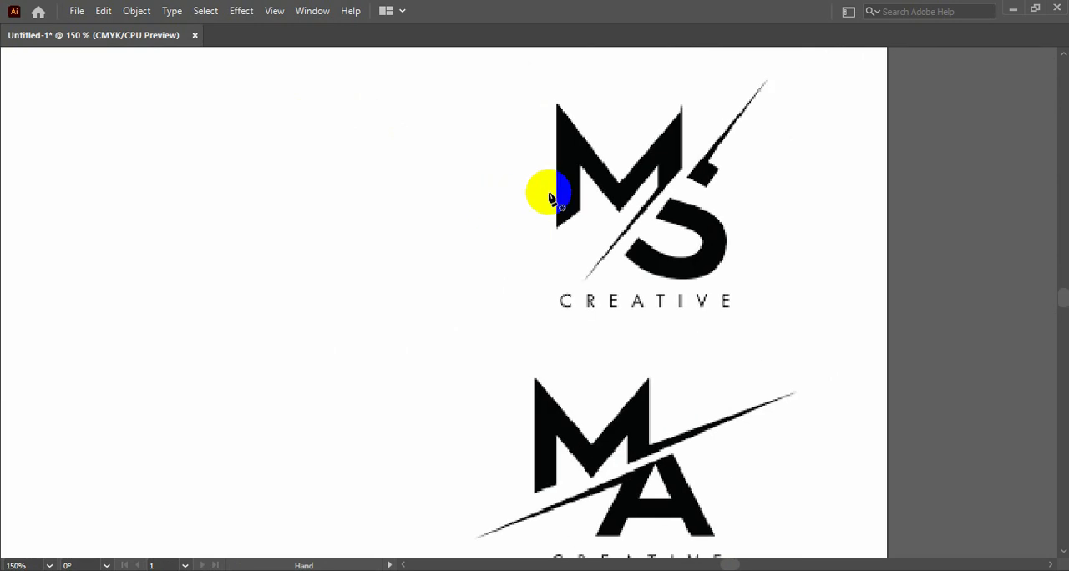
key("Tab")
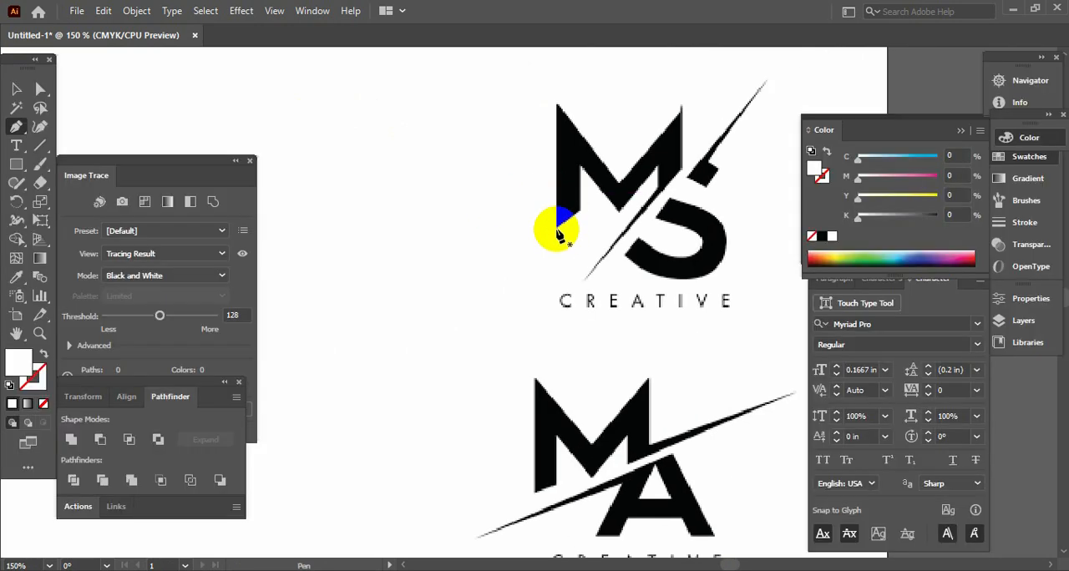
left_click(556, 228)
left_click(556, 104)
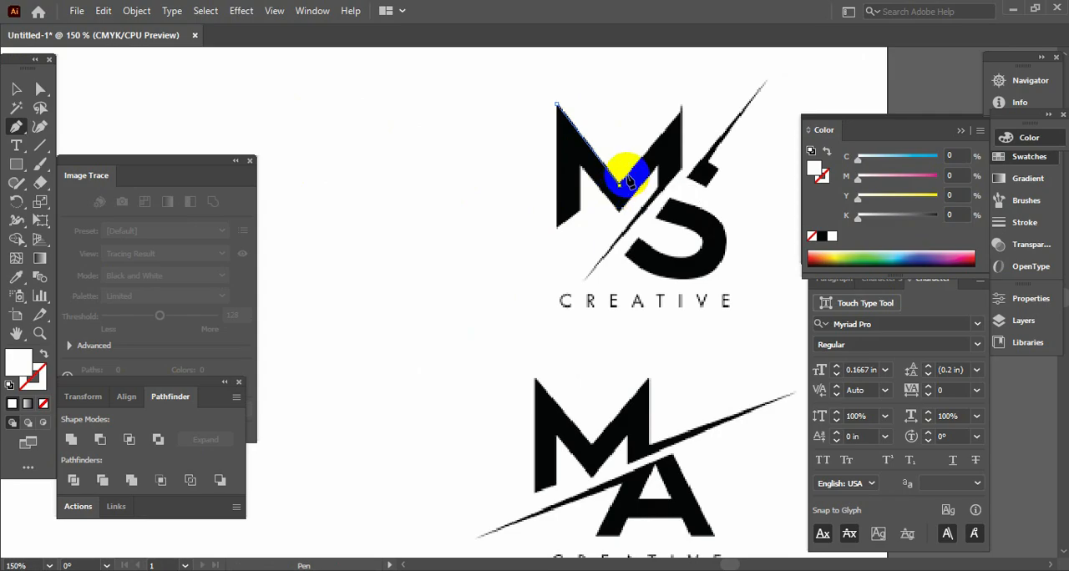
left_click(619, 184)
left_click(682, 111)
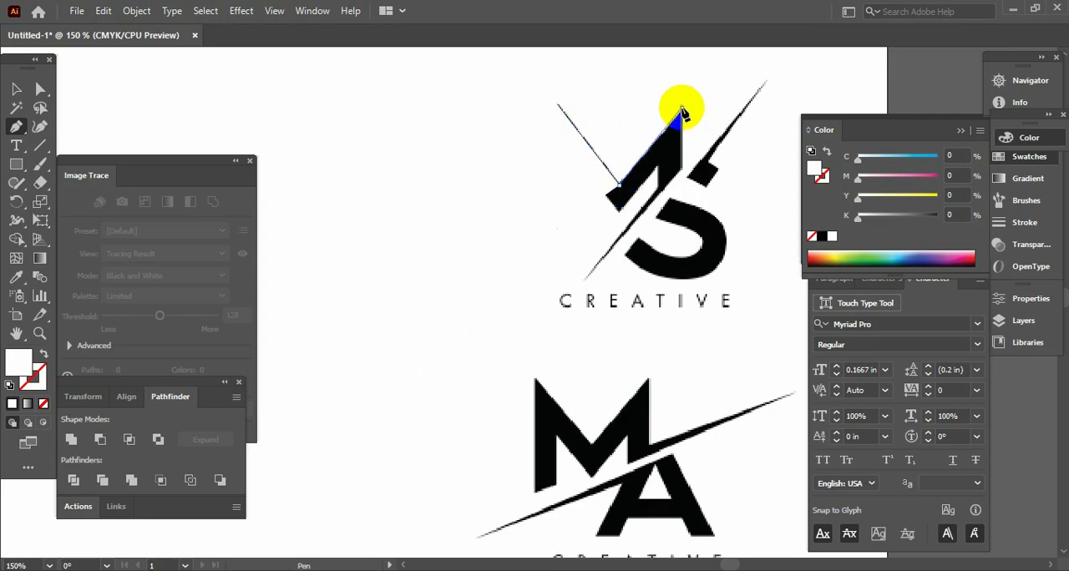
- Swap the fill and stroke, trace the rest of the M including its lower diagonal slash, and close the path
left_click(43, 355)
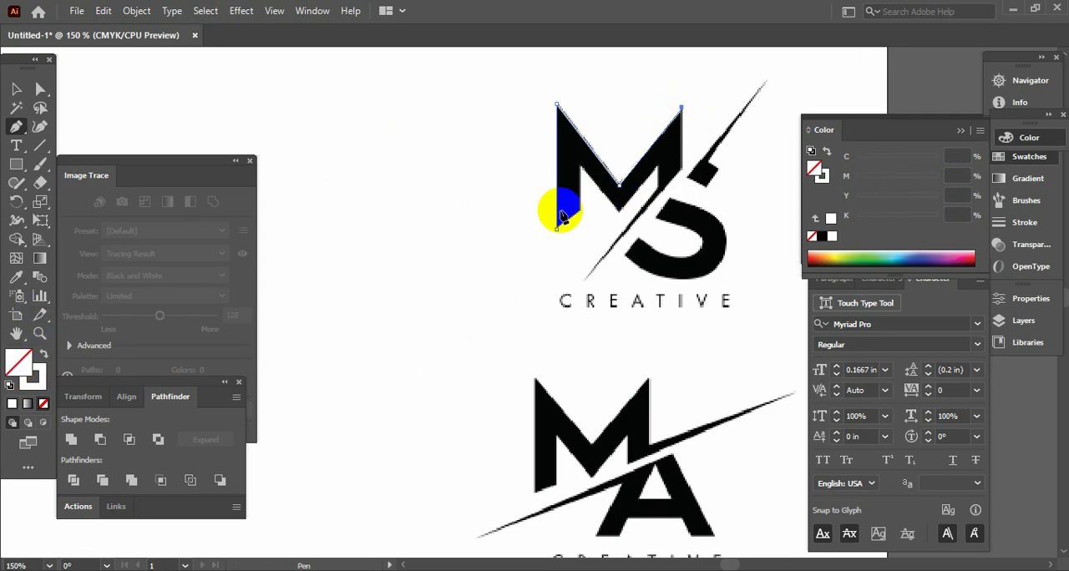
left_click(682, 168)
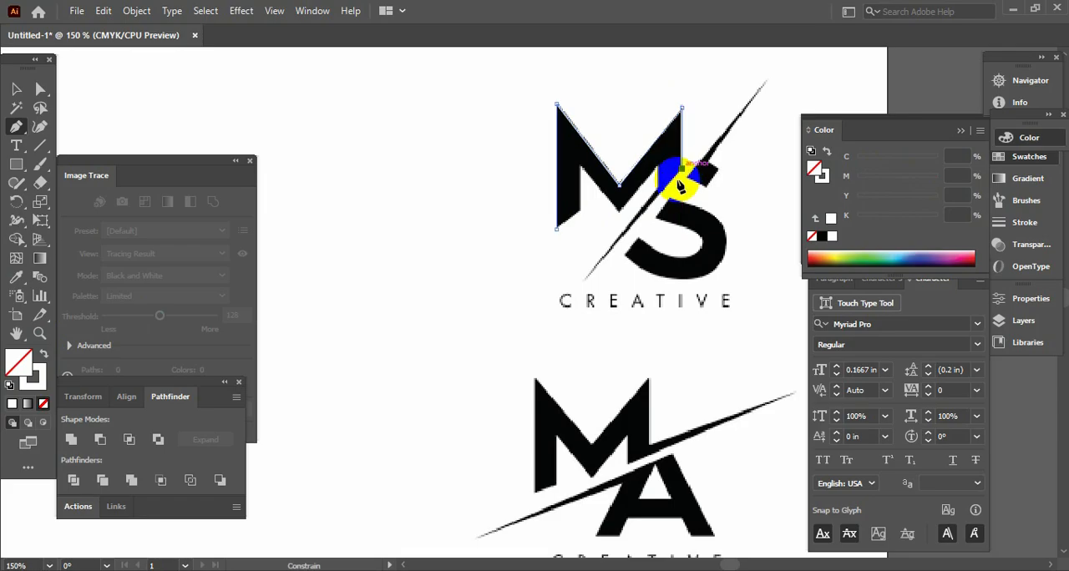
left_click(587, 282)
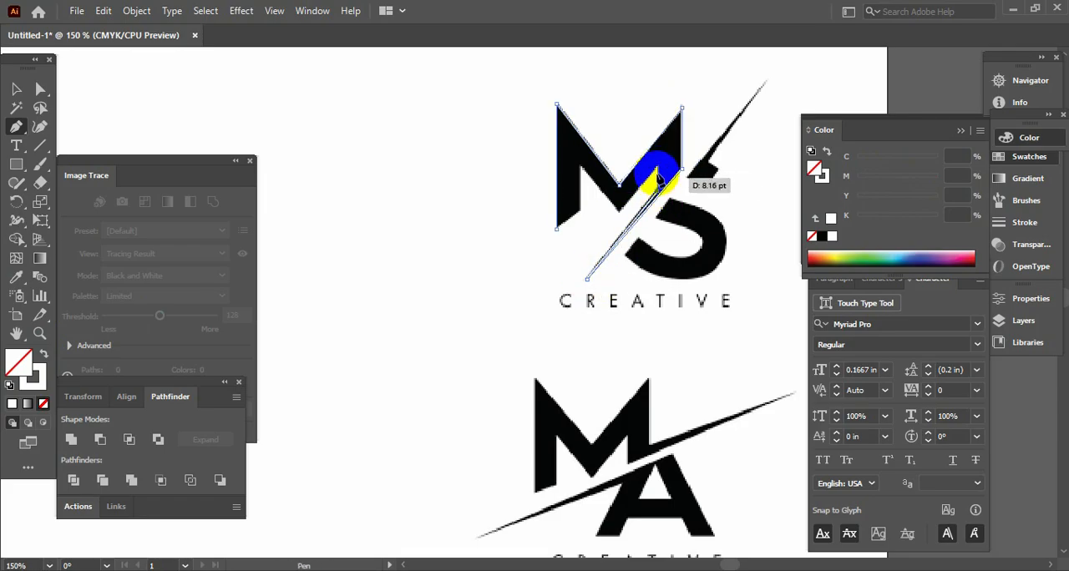
left_click(657, 166)
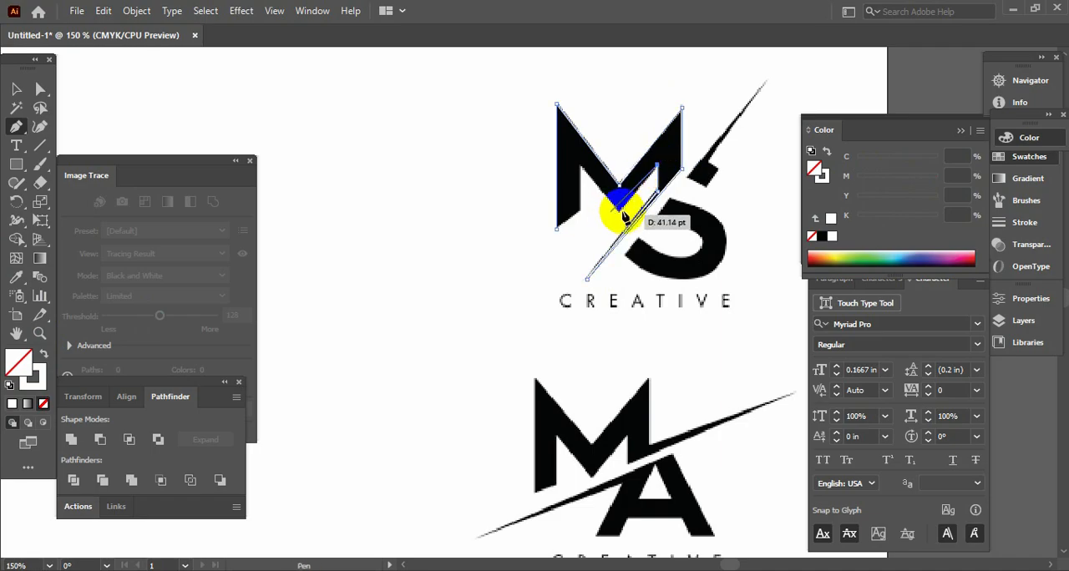
left_click(620, 210)
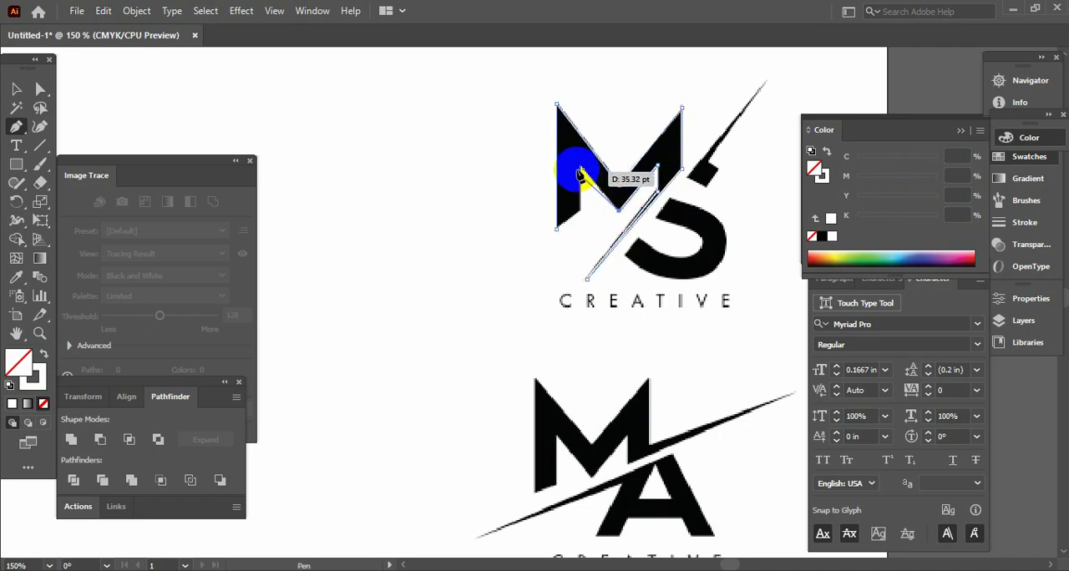
left_click(582, 168)
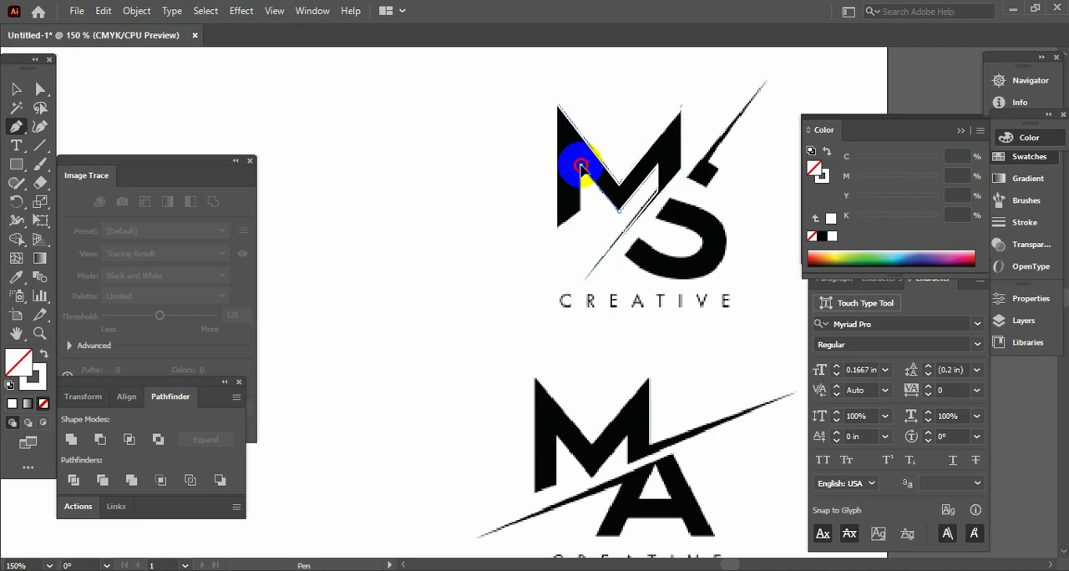
left_click(580, 214, "shift")
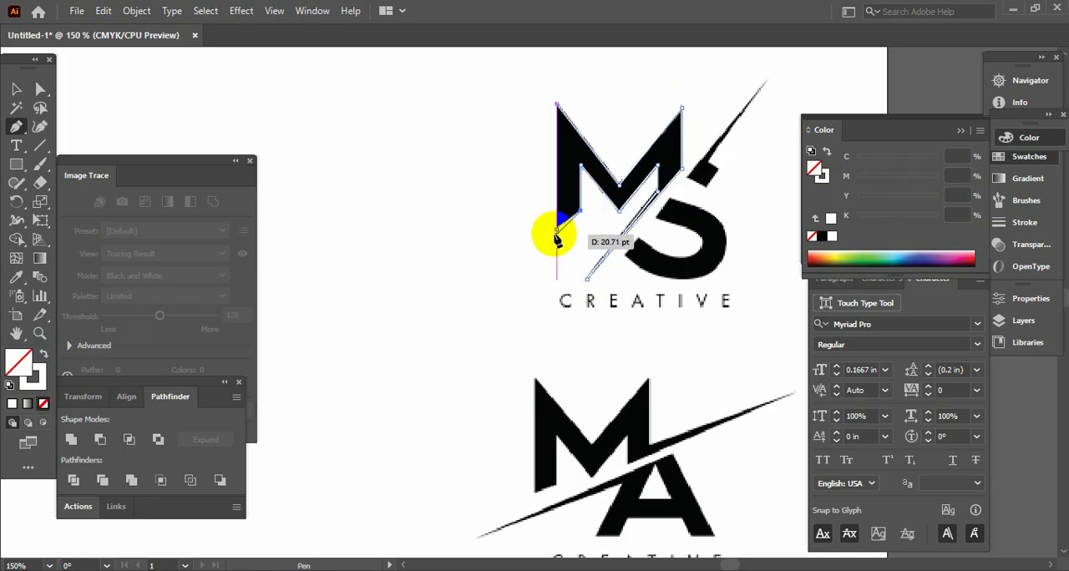
left_click(560, 233)
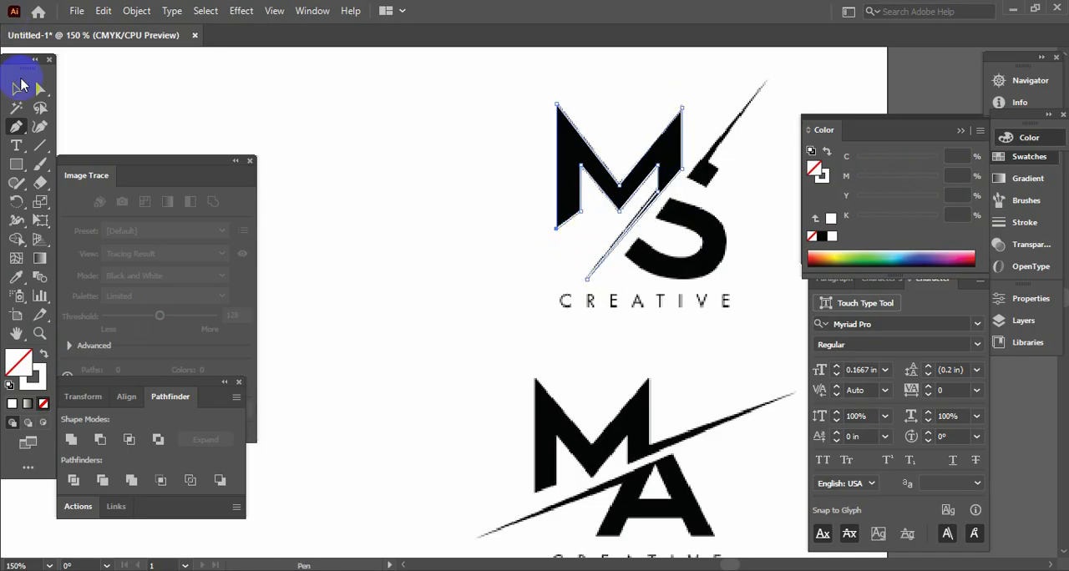
- Fill the traced M shape with crimson (C 26.67, M 100, Y 60.78, K 16.47) and deselect it
left_click(16, 89)
left_click(618, 144)
left_click(32, 371)
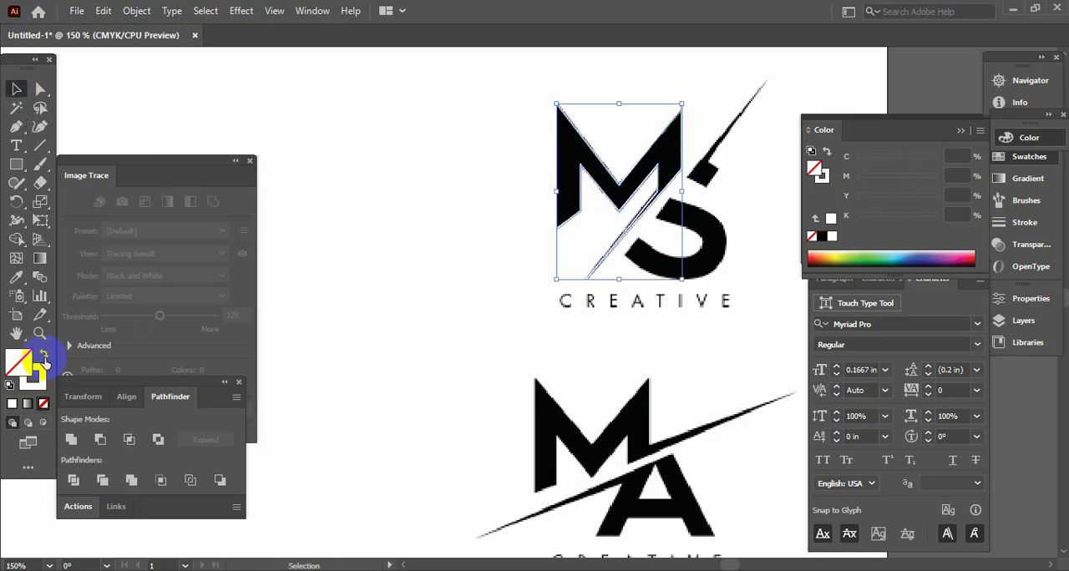
left_click(966, 254)
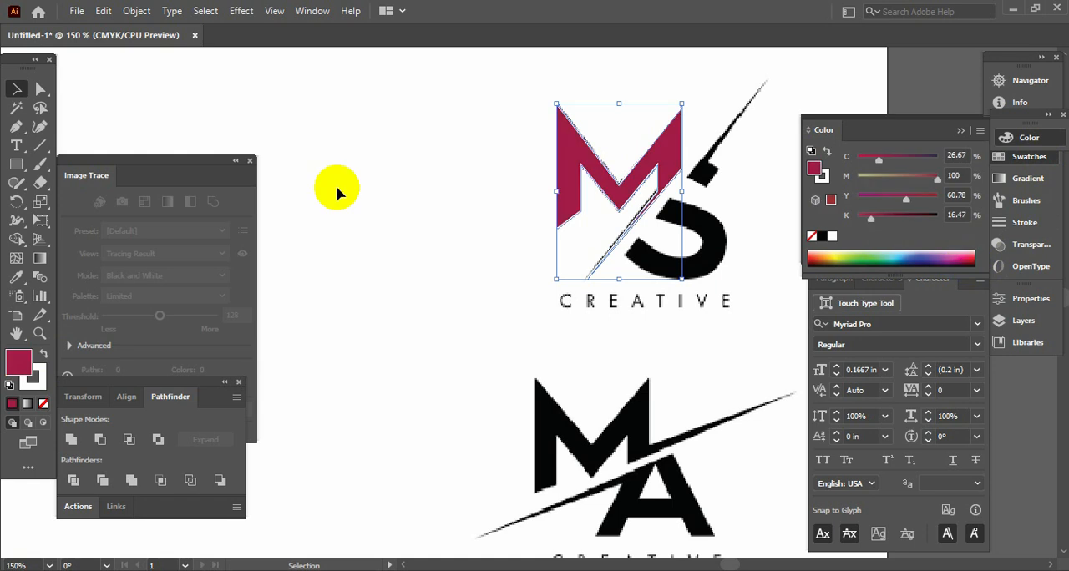
left_click(424, 100)
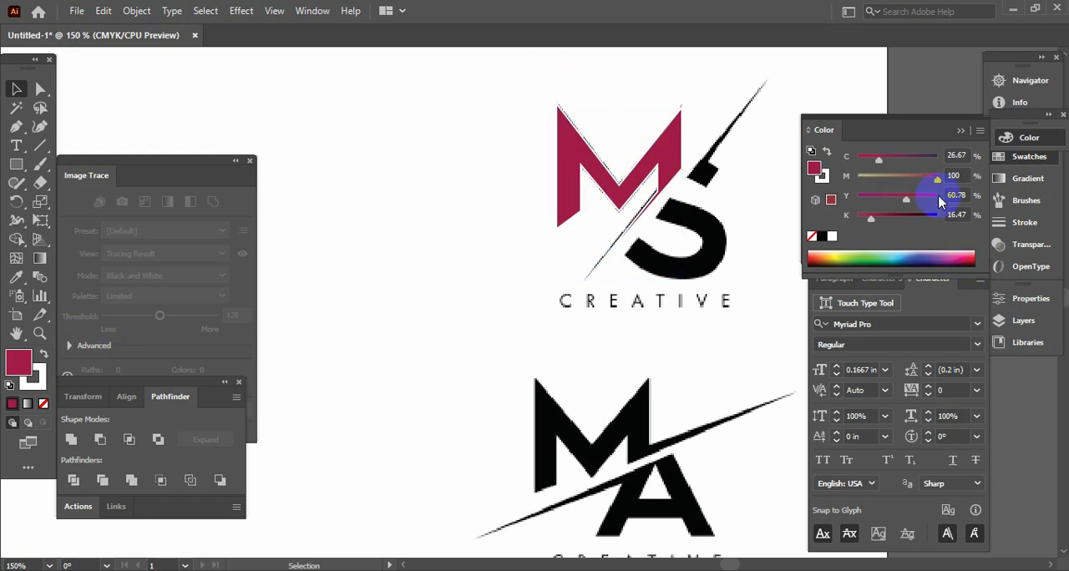
- Trace the upper piece of the S with its long diagonal spike as a closed Pen path
key("ctrl+equal")
key("ctrl+equal")
key("Tab")
key("space")
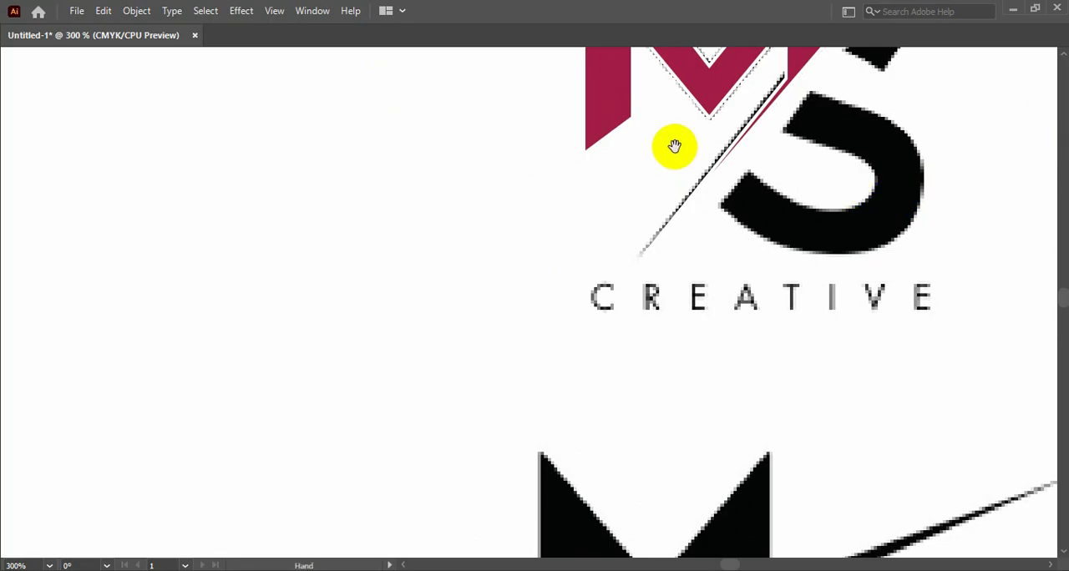
left_click_drag(675, 146, 496, 217)
left_click_drag(687, 179, 543, 295)
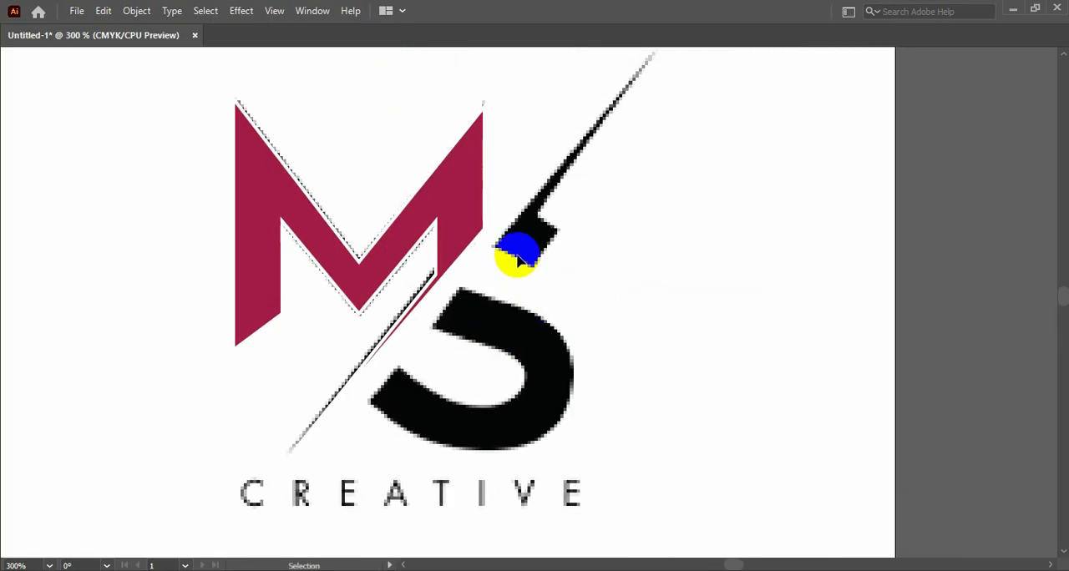
key("Tab")
left_click(17, 129)
key("Tab")
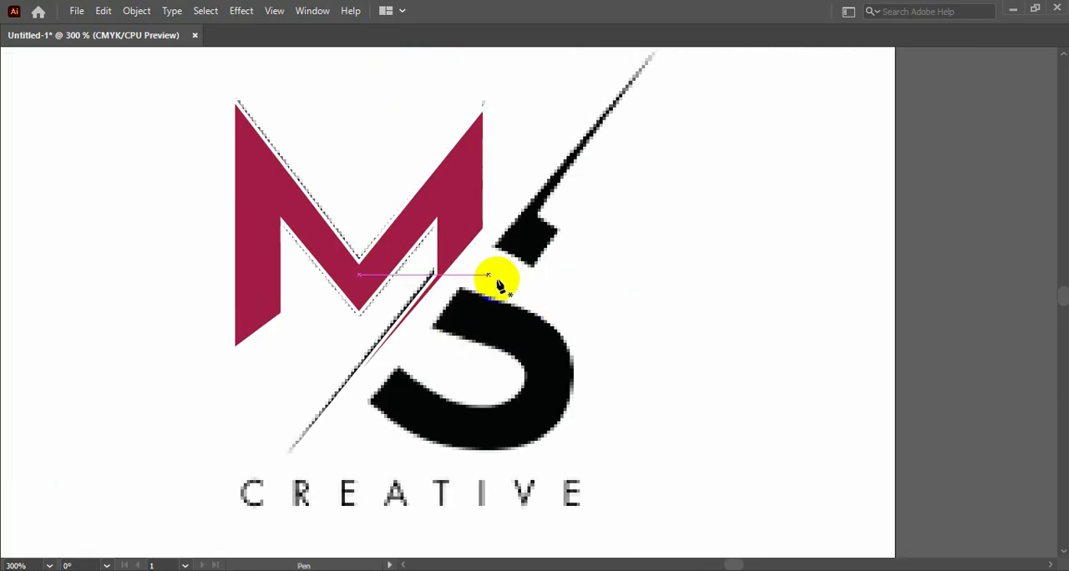
left_click(496, 246)
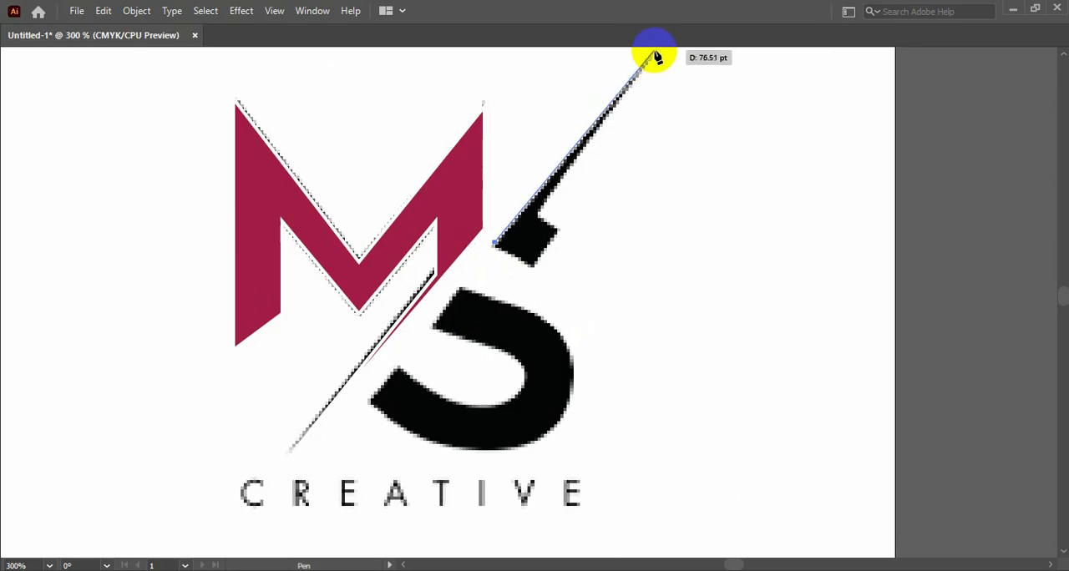
left_click(650, 52)
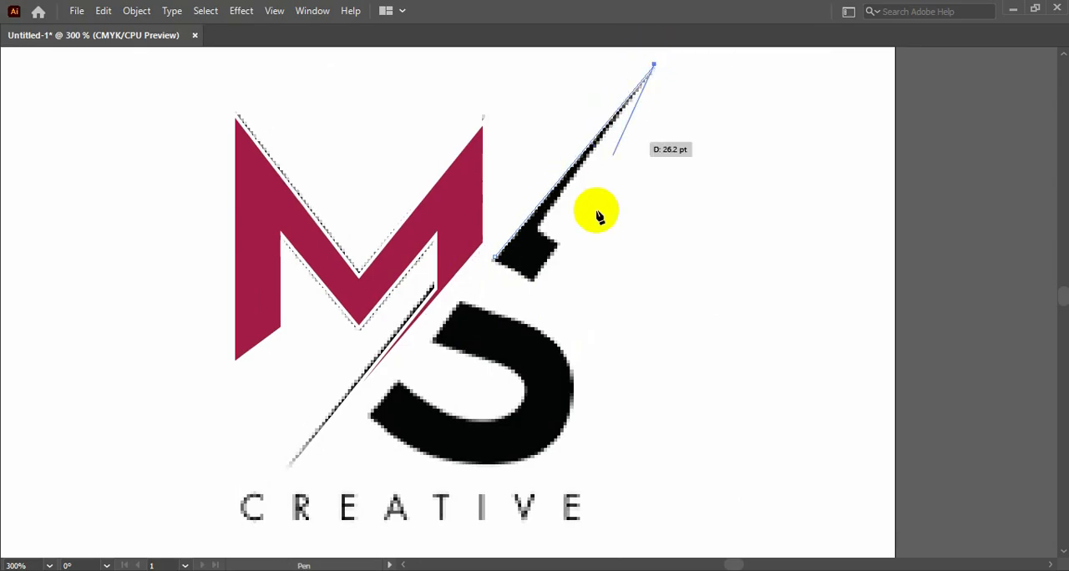
left_click(541, 222)
left_click_drag(555, 254, 496, 253)
key("Tab")
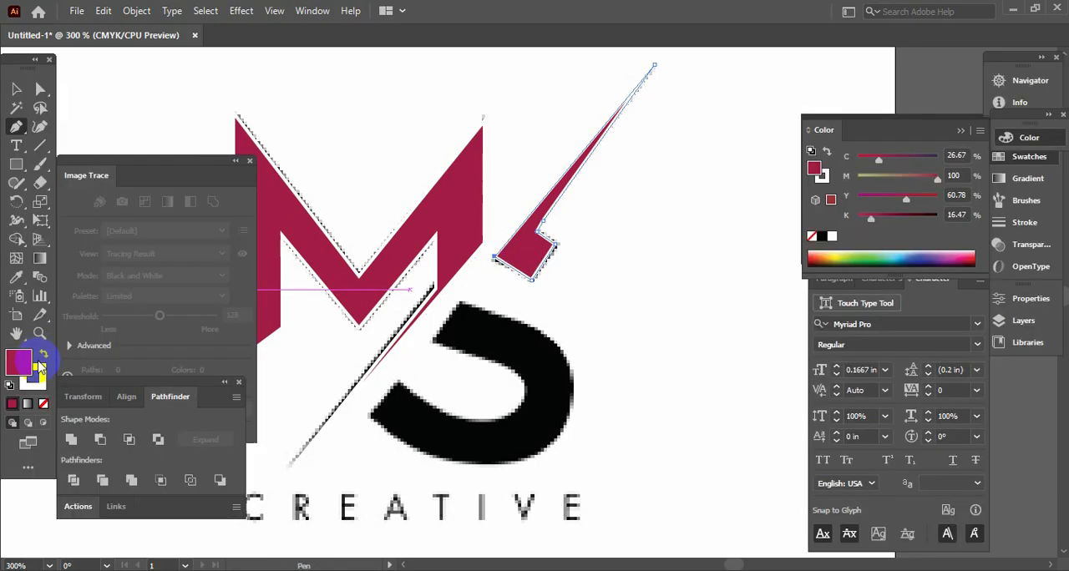
- Remove the stroke from the S's upper piece and from the M shape, leaving only their crimson fills
left_click(43, 403)
key("v")
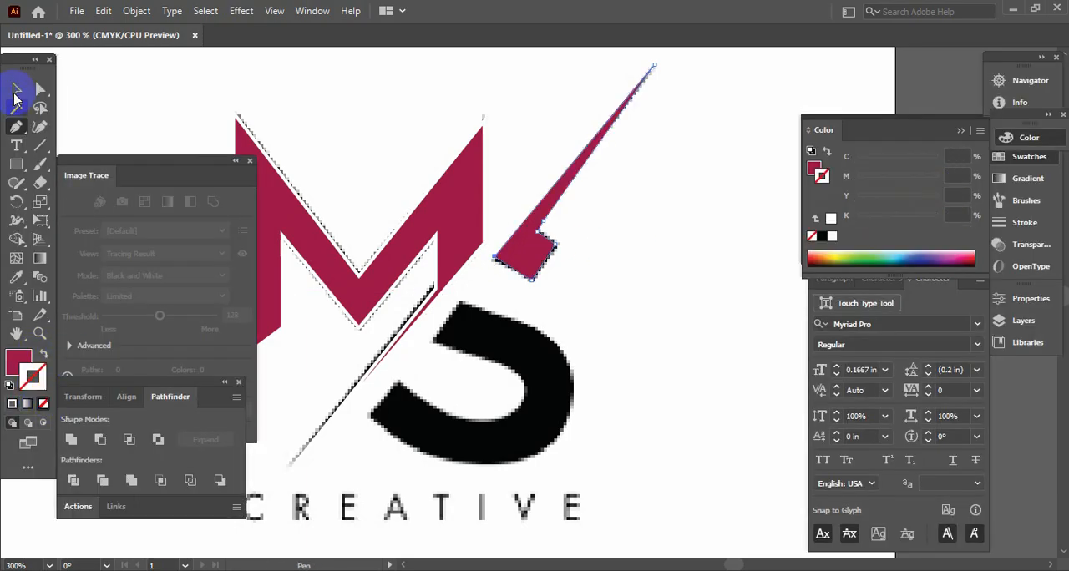
left_click(389, 242)
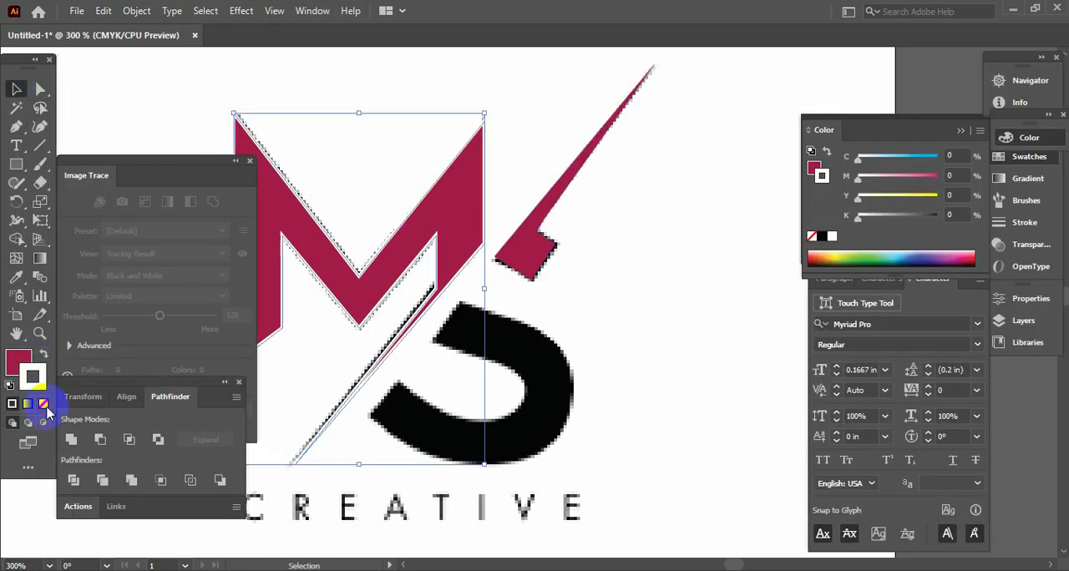
left_click(43, 405)
left_click(19, 359)
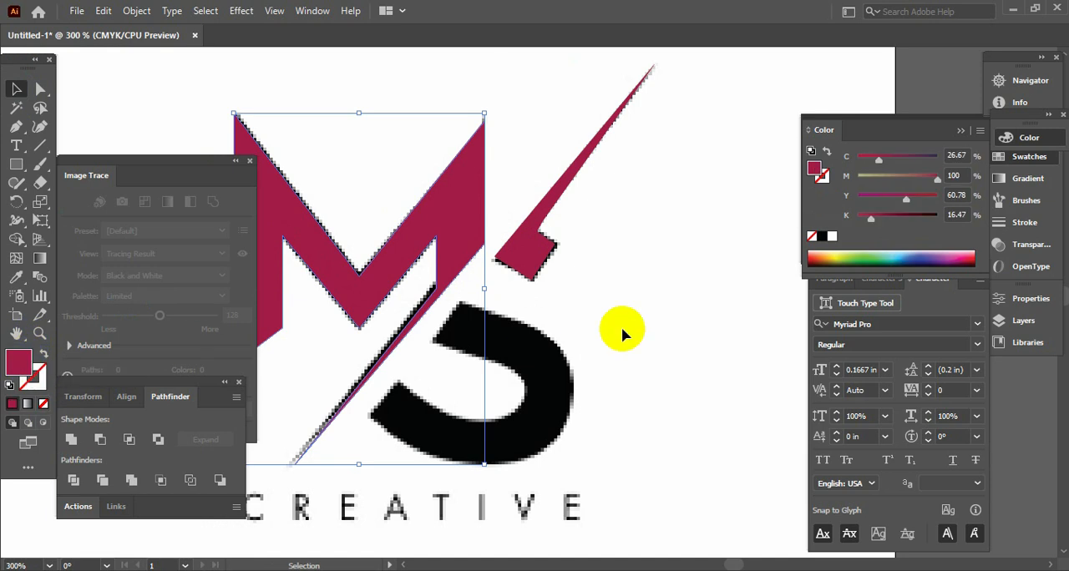
- Trace the outer edge of the S's lower piece with the Pen tool, from its upper end around to the underside of the curve
left_click(690, 322)
key("Tab")
left_click_drag(660, 351, 696, 284)
key("Tab")
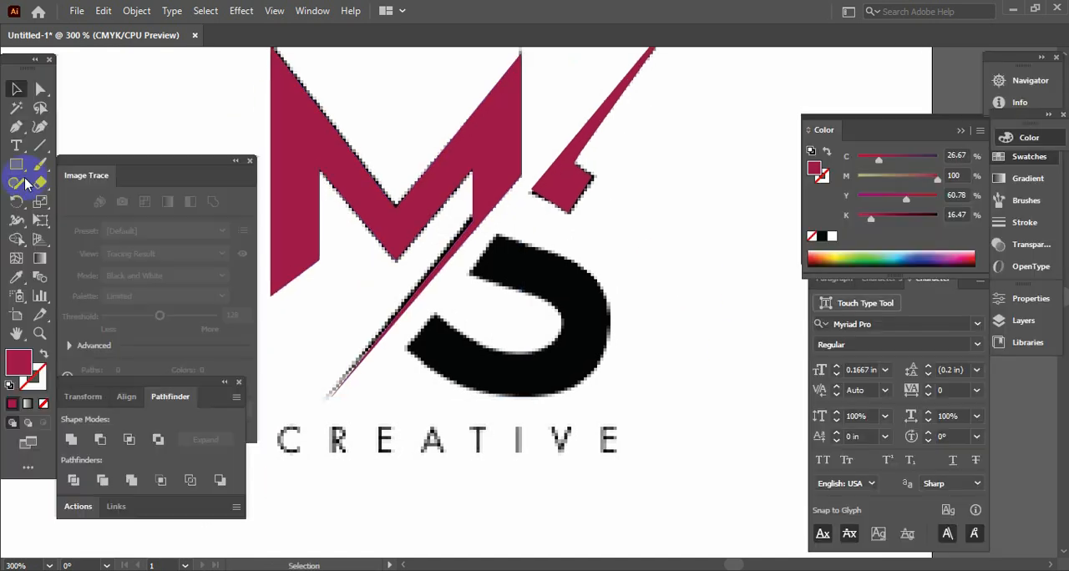
left_click(17, 127)
key("Tab")
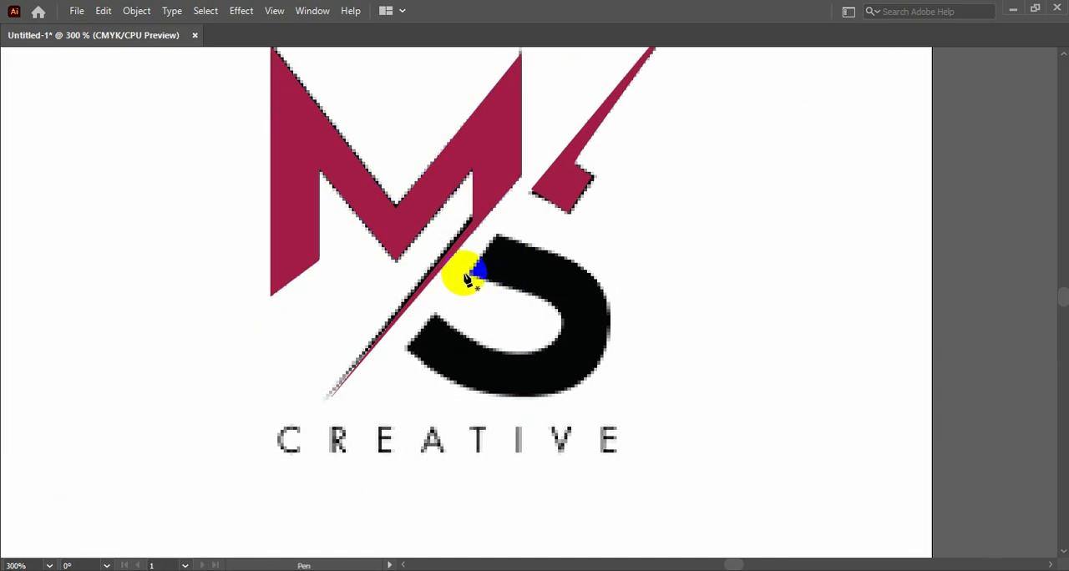
left_click(472, 273)
left_click(495, 237)
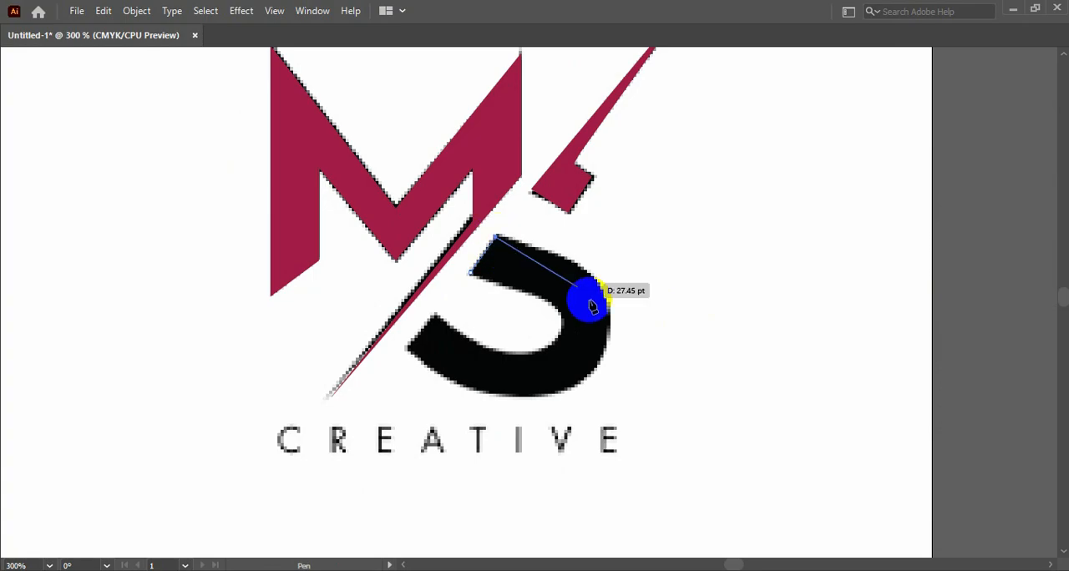
left_click_drag(604, 295, 624, 352)
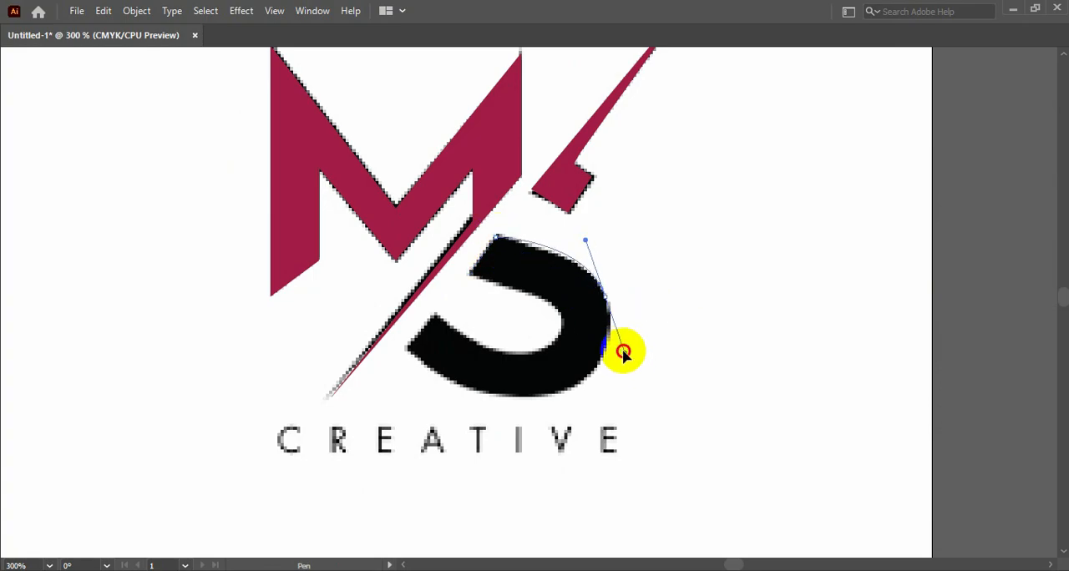
left_click(605, 305)
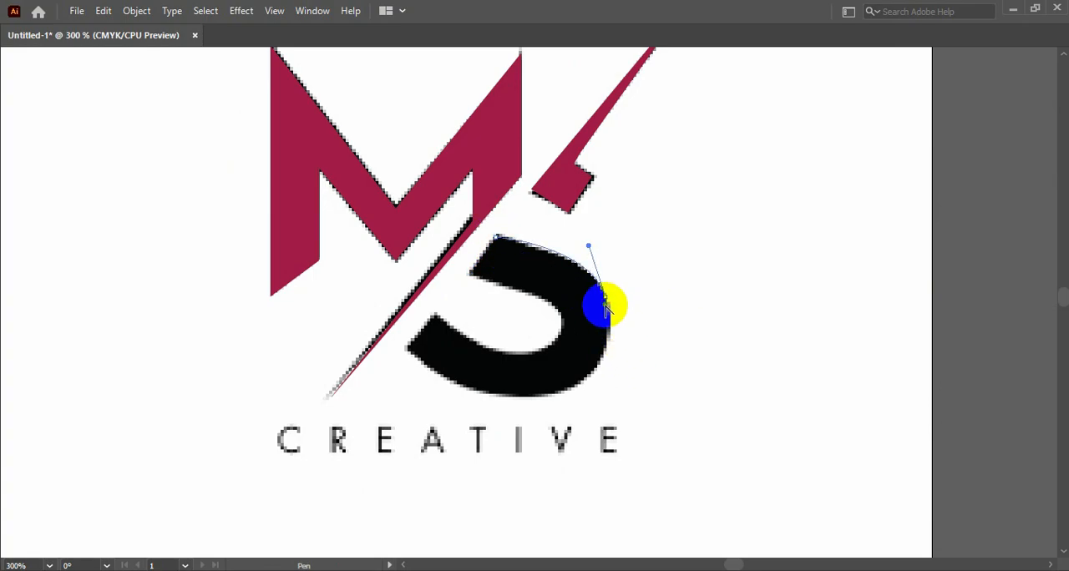
left_click_drag(568, 390, 511, 415)
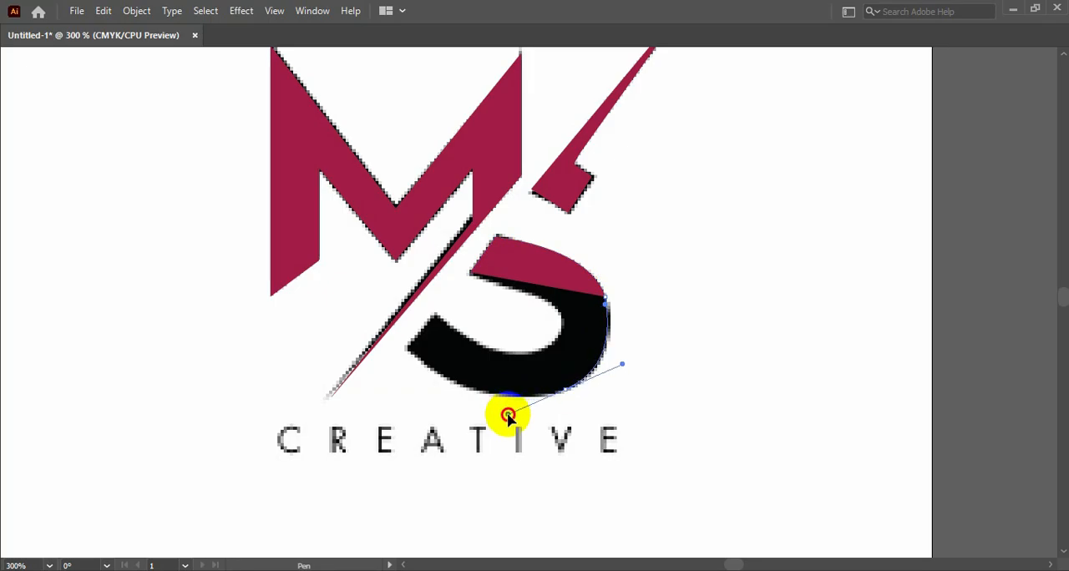
left_click(566, 393)
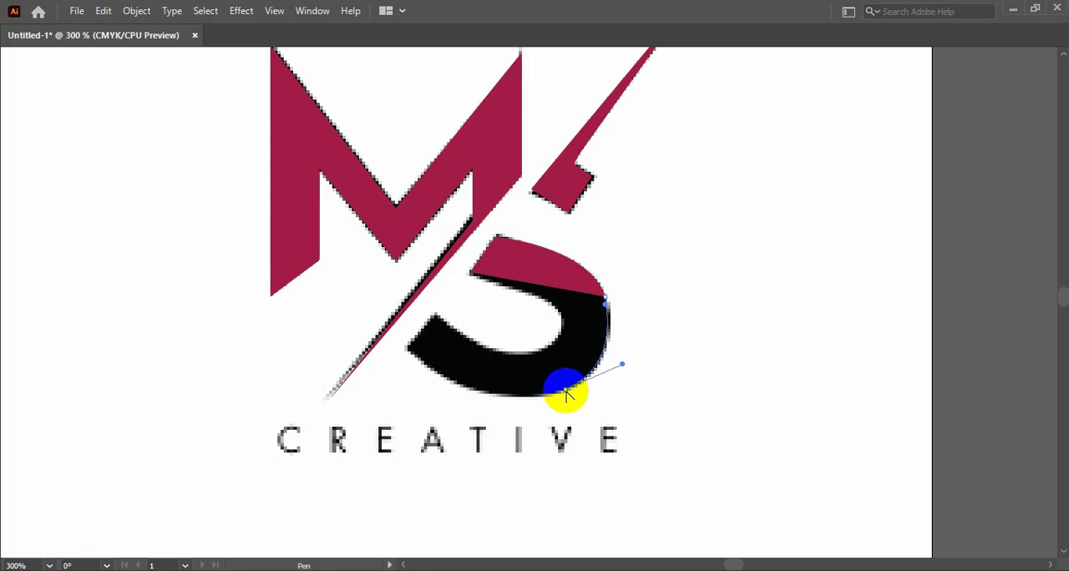
- Swap the fill and stroke, trace the S's lower end and inner curve, and close the path
key("Tab")
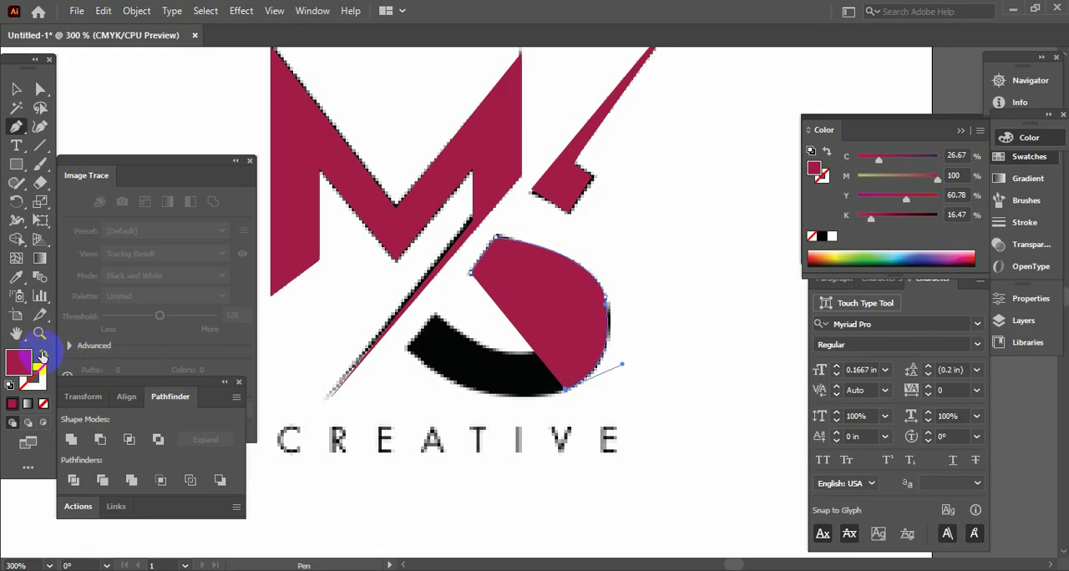
left_click(42, 357)
mouse_move(417, 365)
left_mouse_down()
mouse_move(305, 281)
mouse_move(355, 286)
mouse_move(409, 347)
mouse_move(436, 323)
left_mouse_up()
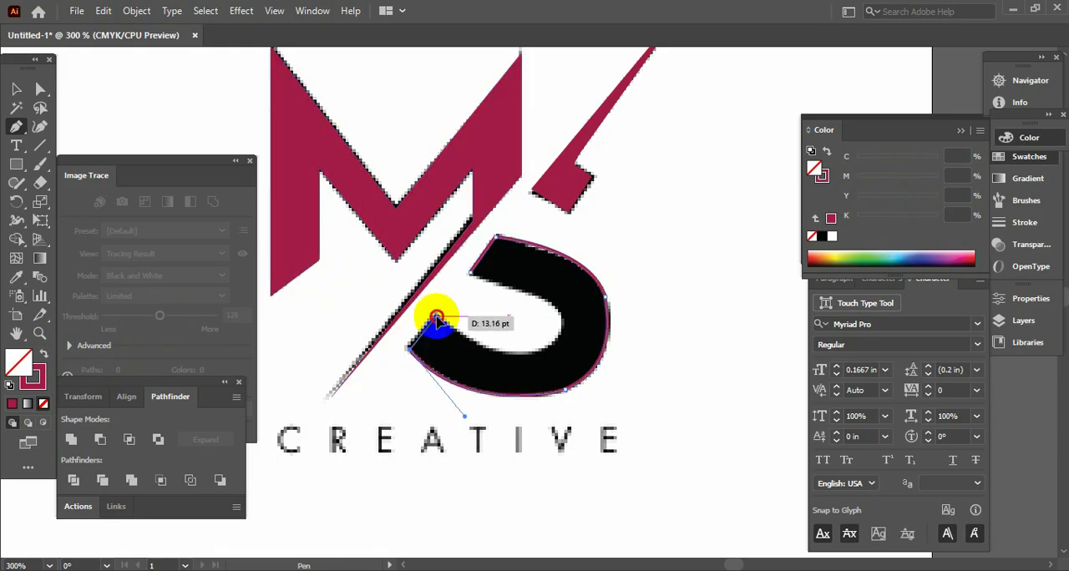
left_click(437, 317)
mouse_move(548, 346)
left_mouse_down()
mouse_move(597, 335)
mouse_move(609, 318)
mouse_move(553, 350)
left_mouse_up()
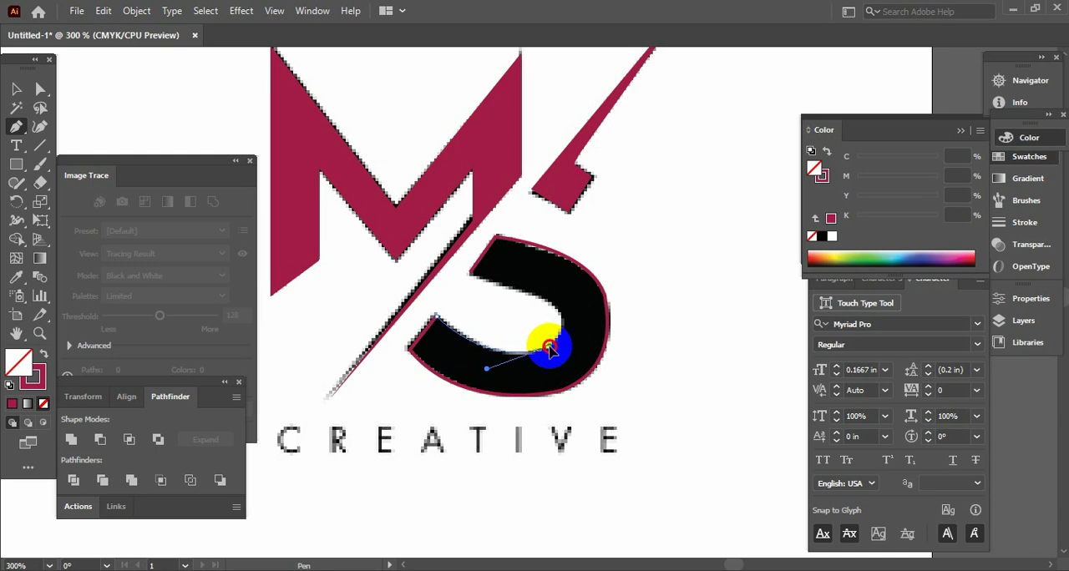
left_click(549, 347)
left_click_drag(536, 297, 471, 281)
key("Tab")
key("Tab")
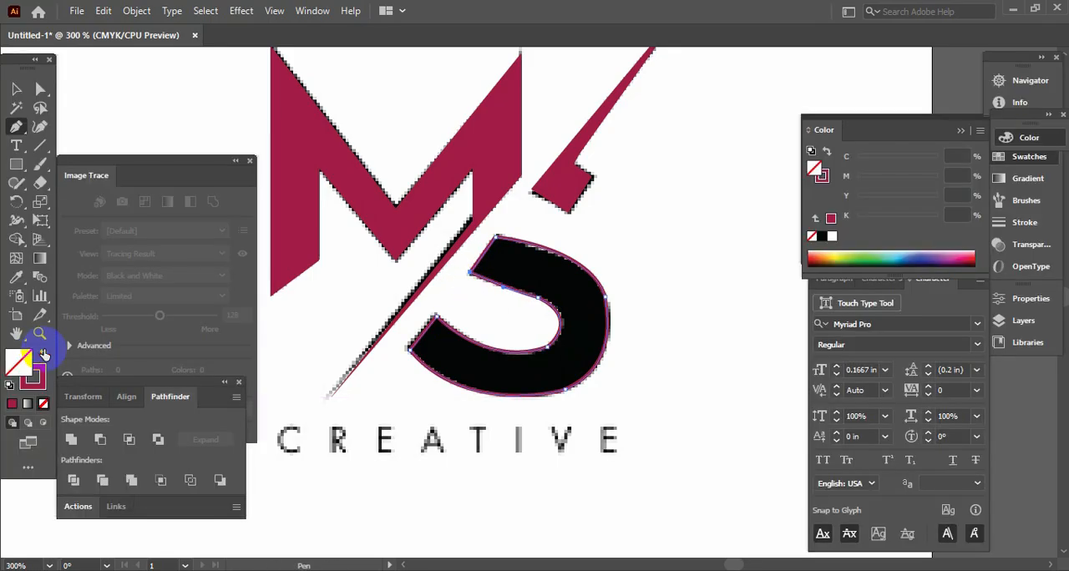
- Swap the crimson stroke to the fill on the S's lower piece and deselect it
left_click(43, 354)
left_click(17, 89)
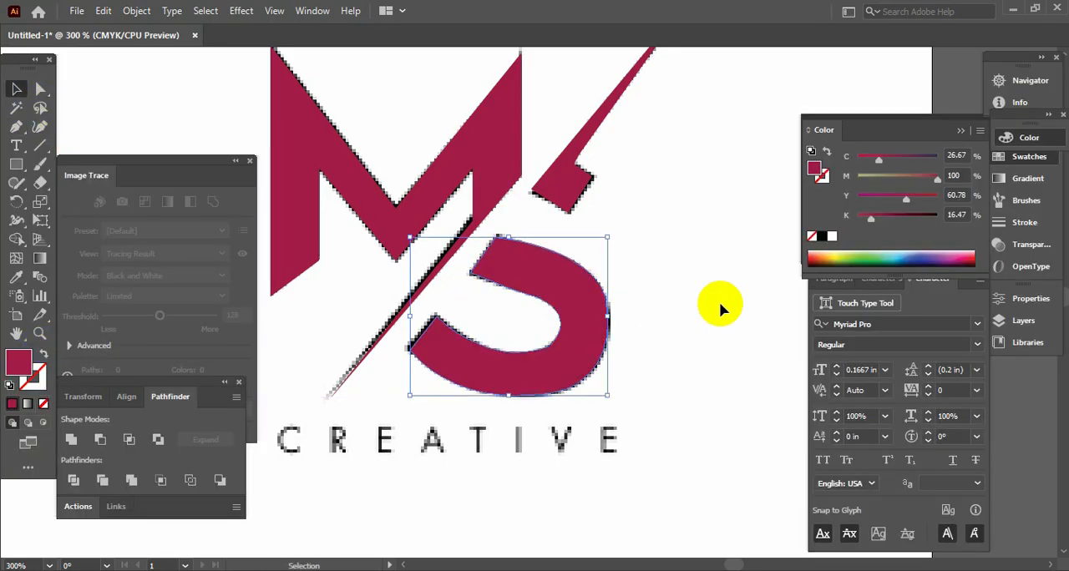
left_click(751, 305)
key("Tab")
- Add the point text "Creative" just below the reference lettering under the MS logo
key("Tab")
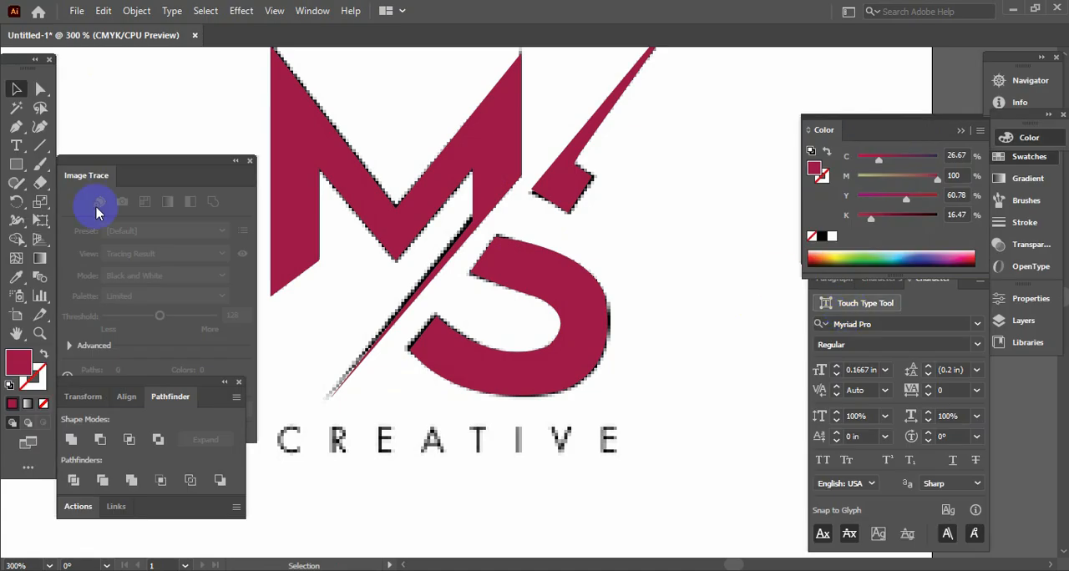
left_click(16, 146)
key("Tab")
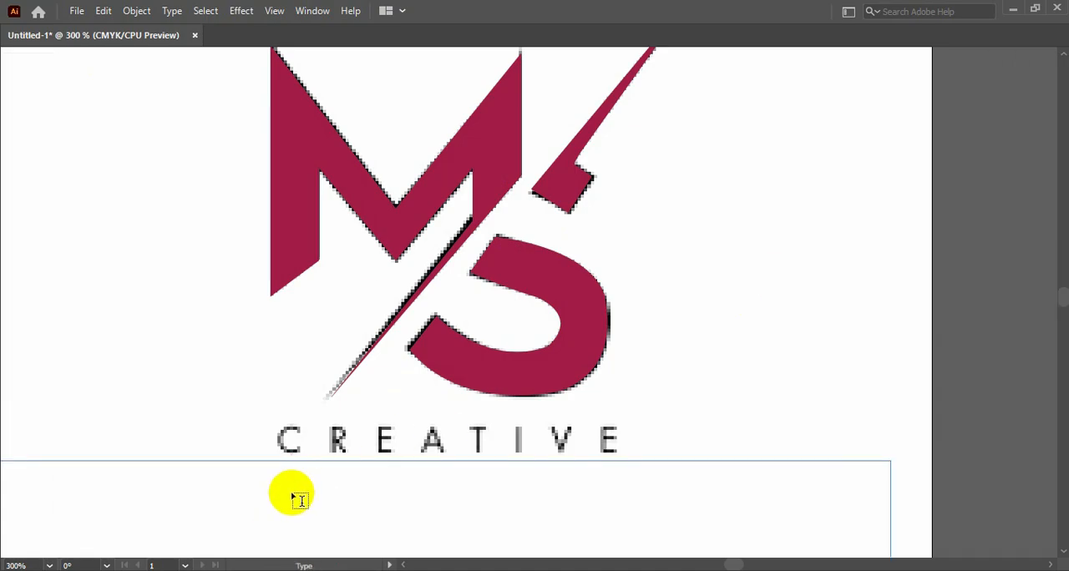
left_click(296, 486)
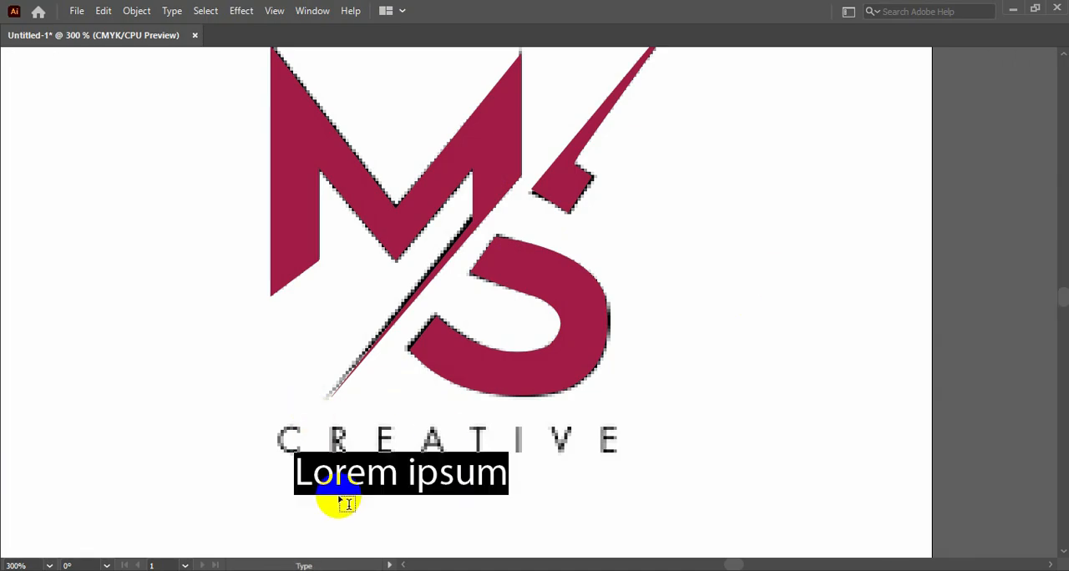
type("Creative")
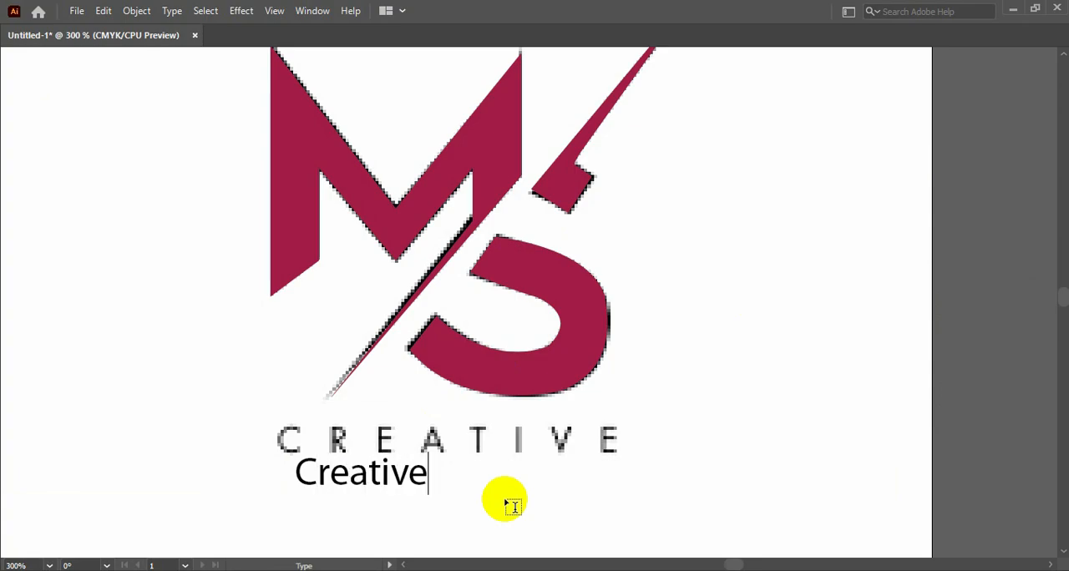
key("Escape")
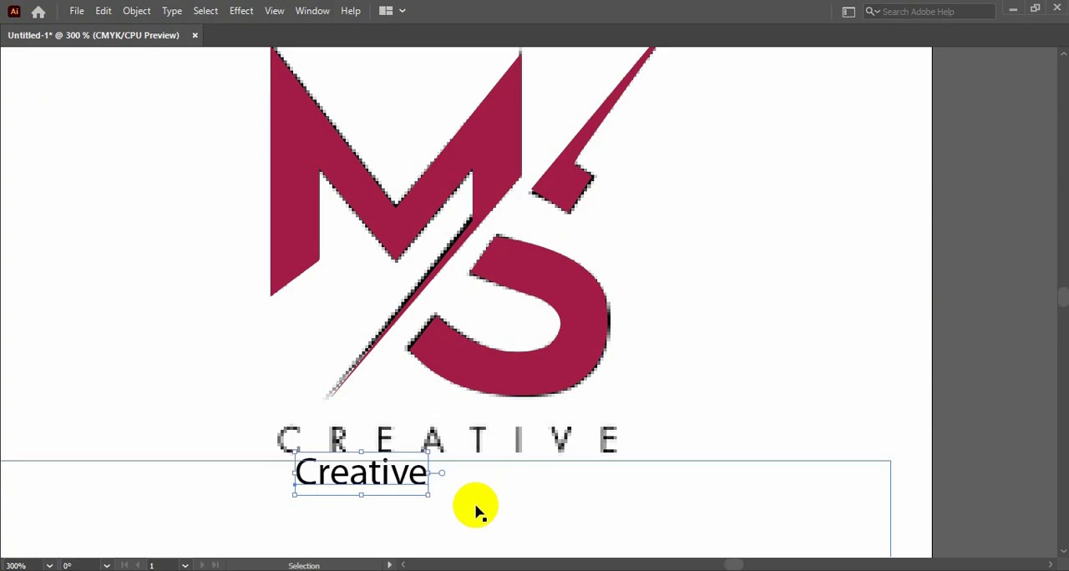
- Convert the "Creative" text to UPPERCASE with Change Case
key("Tab")
left_click(173, 12)
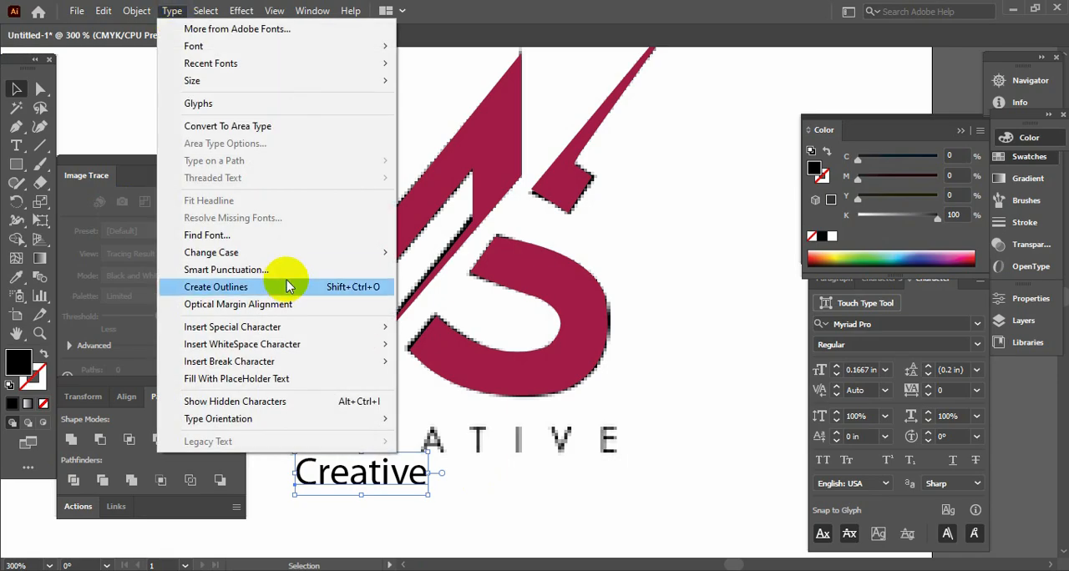
mouse_move(317, 251)
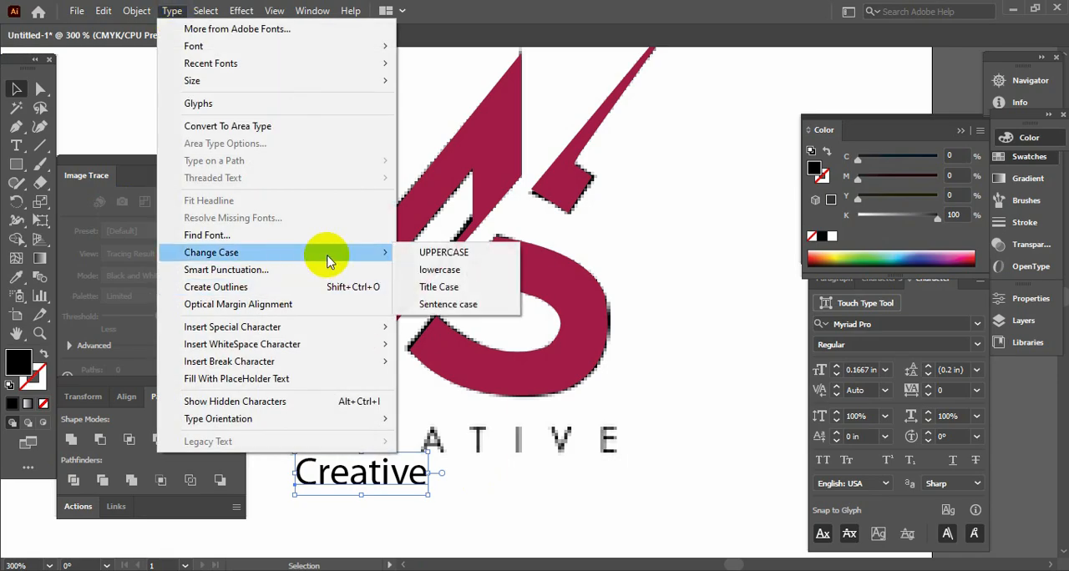
left_click(447, 252)
- Enlarge the CREATIVE text to about 0.35 in and move it onto the reference lettering
key("Tab")
left_click_drag(450, 495, 618, 542)
scroll(555, 418, "down", 2)
left_click_drag(542, 398, 516, 363)
- Set the font of the CREATIVE text to Nexa Light and deselect it
key("Tab")
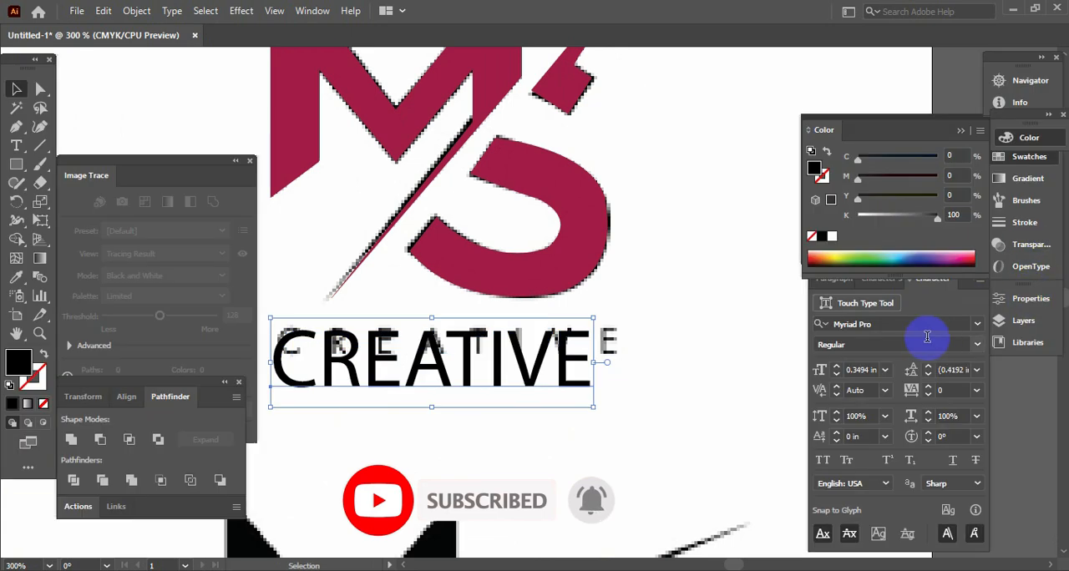
left_click(905, 324)
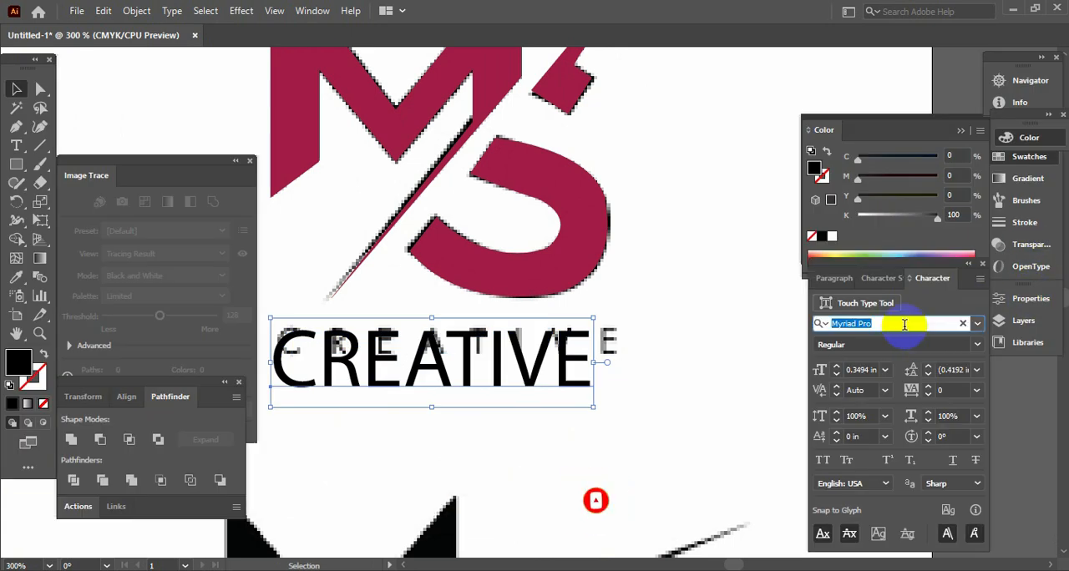
key("Down")
key("Down")
key("Down")
key("Down")
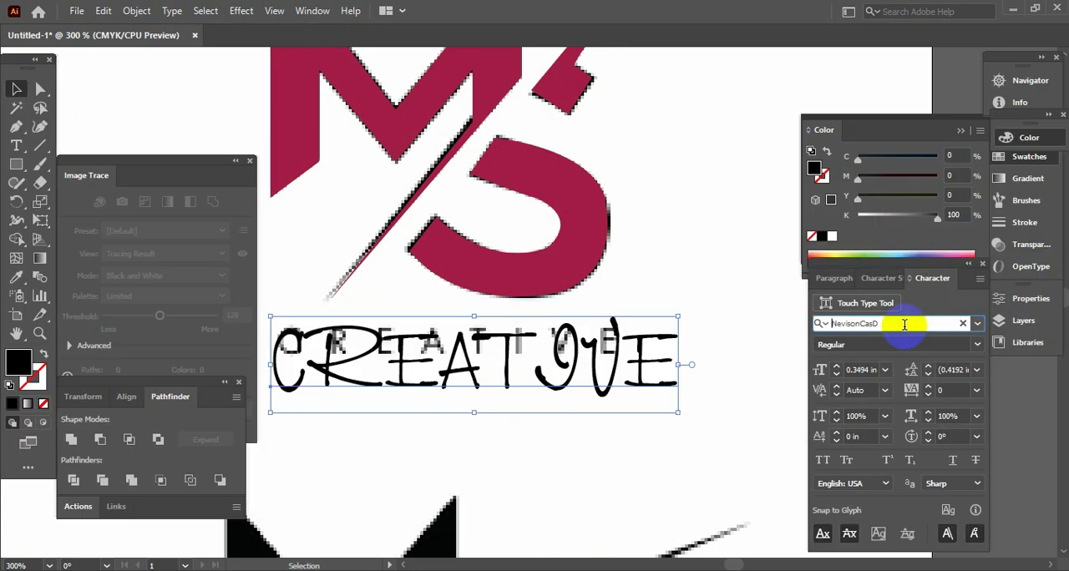
key("Down")
key("Down")
key("Down")
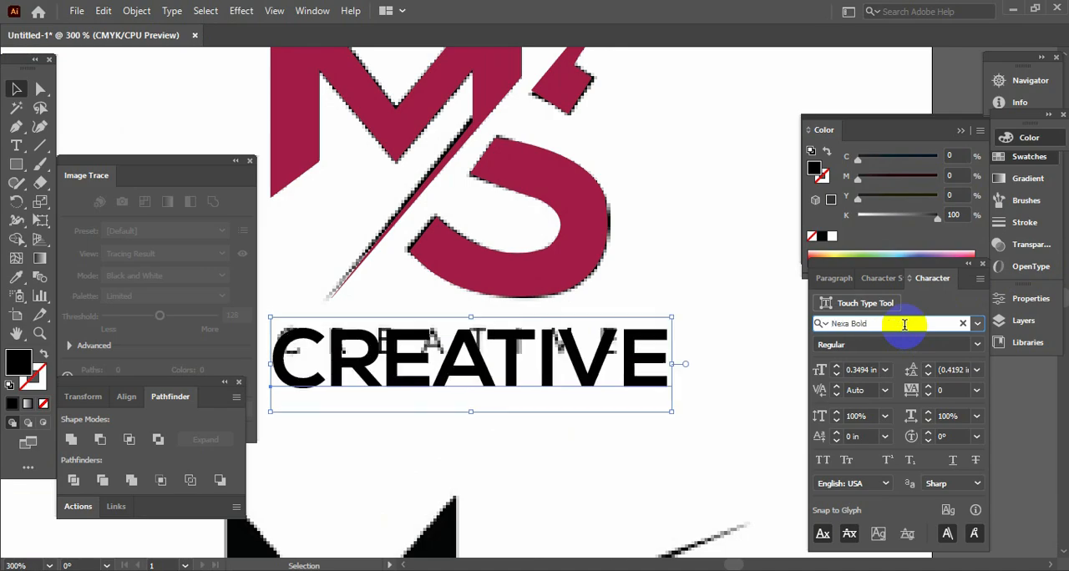
key("Down")
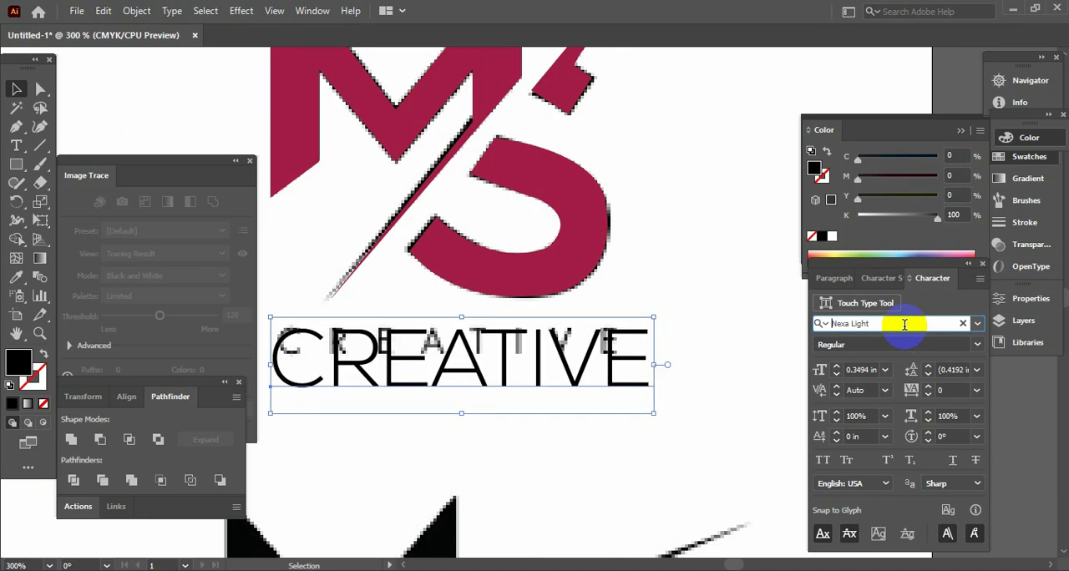
left_click(755, 284)
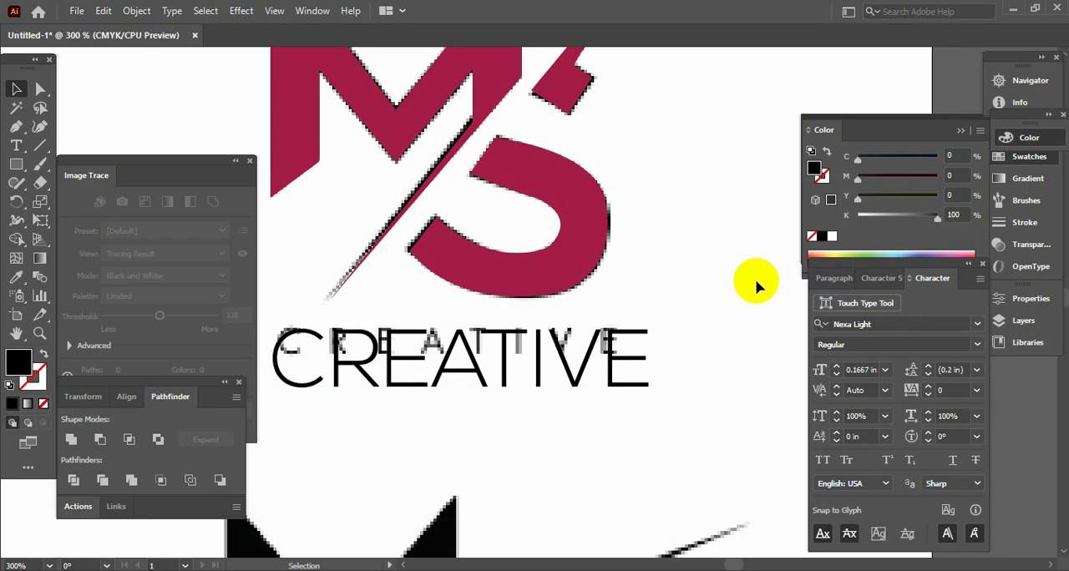
- Move and scale the CREATIVE text non-proportionally to fit the height and width of the reference lettering
key("Tab")
left_click(589, 387)
left_click_drag(649, 415, 594, 397)
left_click_drag(560, 338, 566, 332)
left_click_drag(595, 391, 624, 365)
left_click_drag(620, 322, 621, 323)
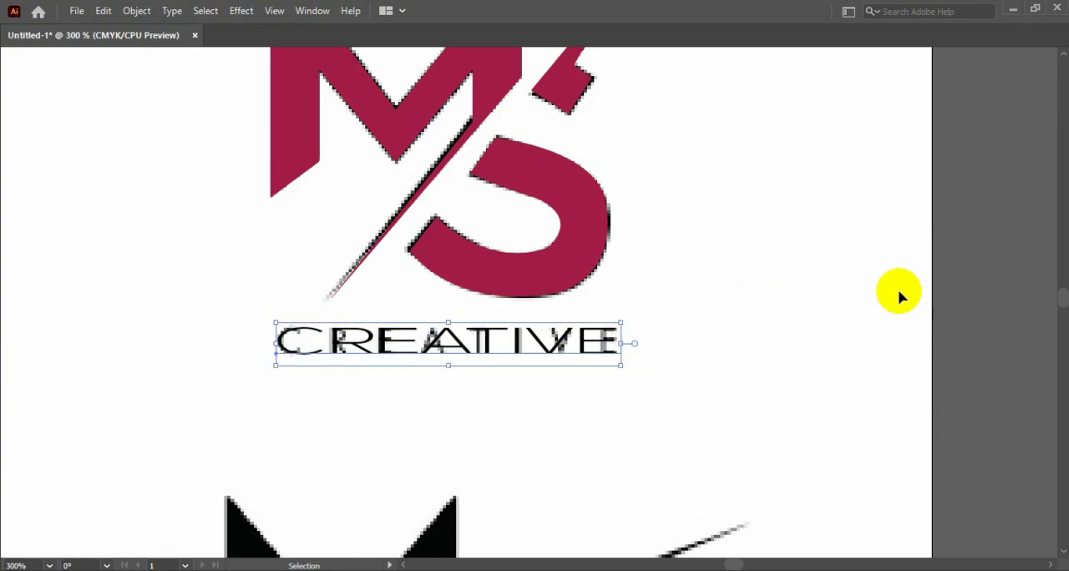
- Select the traced MS shapes and CREATIVE text without the reference images, and move them to the empty area left of the reference logo
key("a")
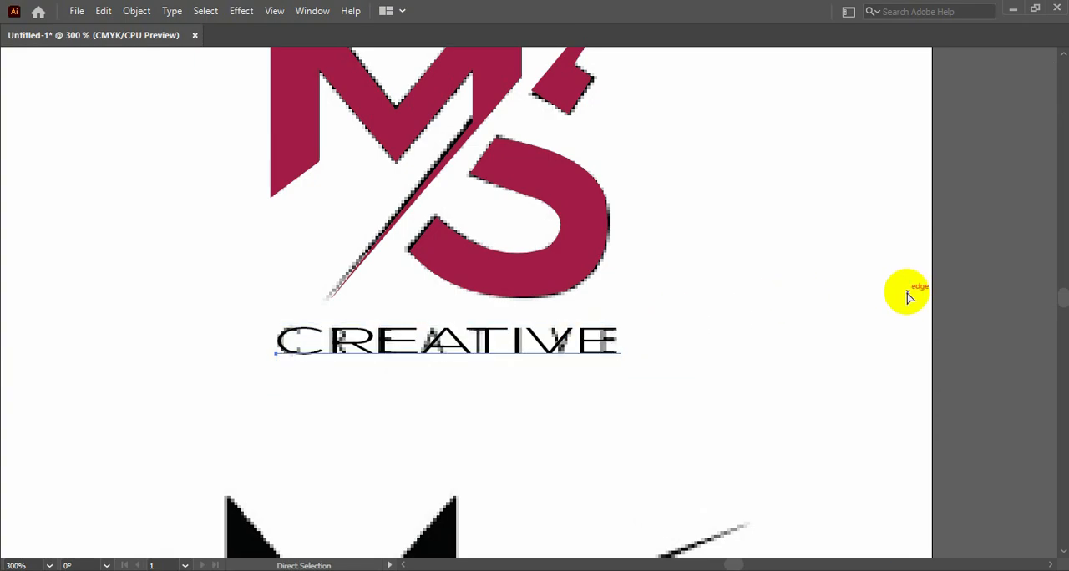
key("ctrl+minus")
key("ctrl+minus")
key("v")
key("space")
left_click_drag(597, 203, 767, 241)
left_click_drag(567, 112, 811, 286)
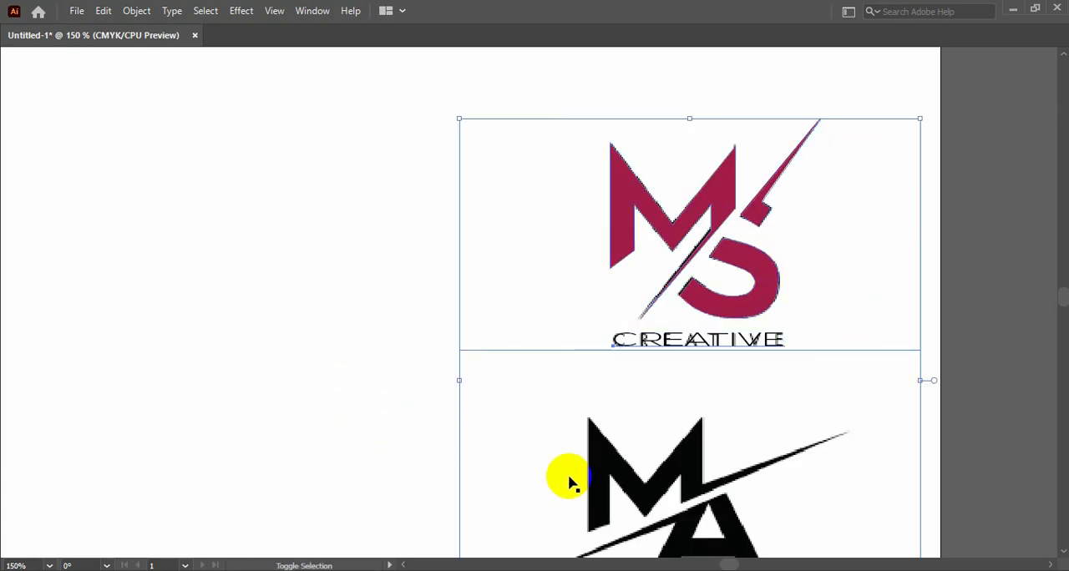
left_click_drag(412, 163, 494, 226)
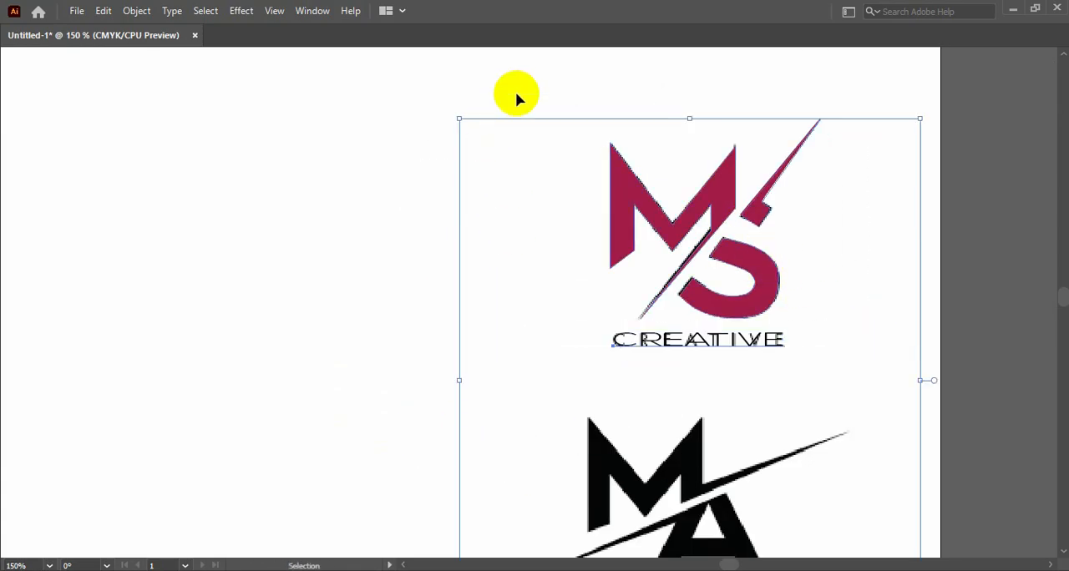
left_click(429, 162)
left_click_drag(394, 82, 530, 454)
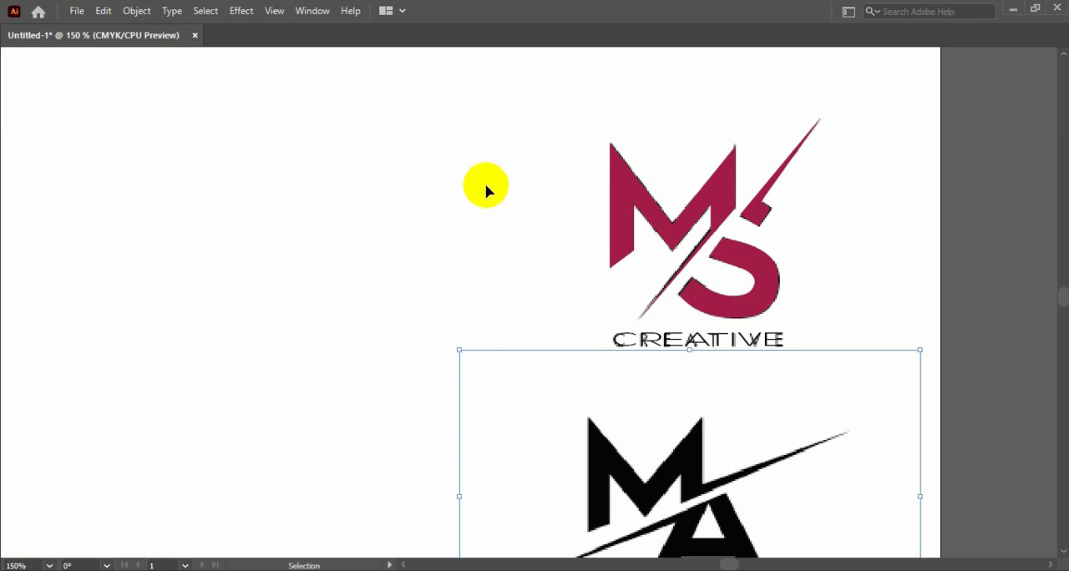
left_click(489, 187)
left_click_drag(485, 168, 209, 258)
left_click(484, 212)
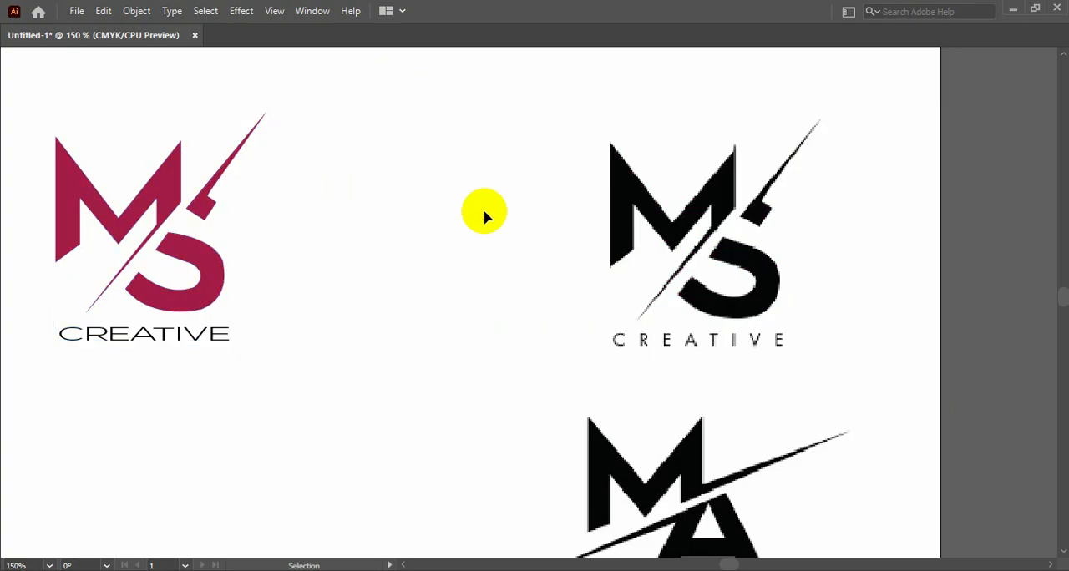
- Trace the MA reference's M with the Pen tool from its lower-left corner over the peaks and slash tip to the slash's lower inner corner
left_click_drag(441, 298, 605, 348)
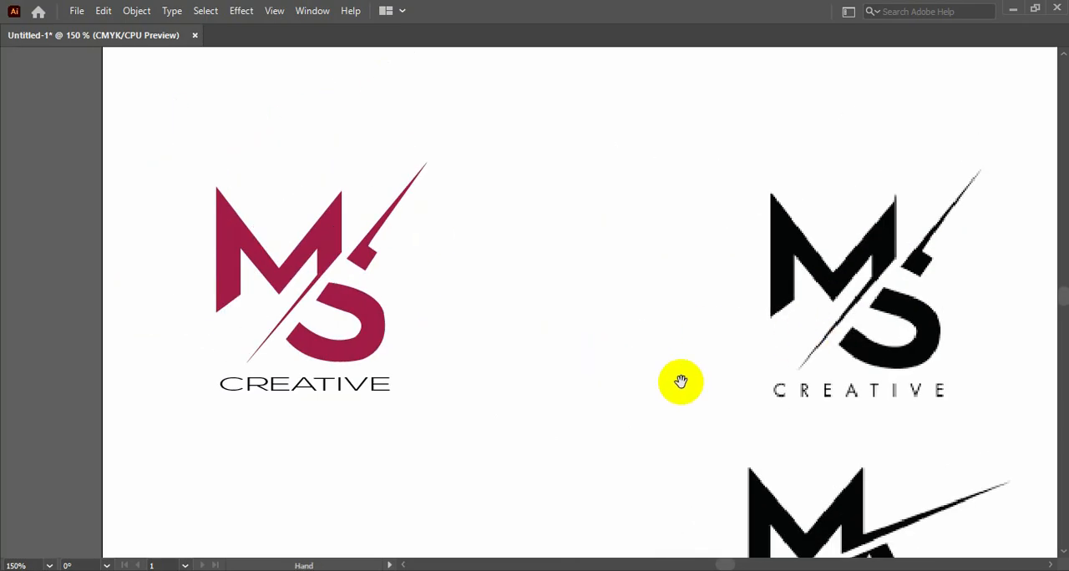
left_click_drag(598, 392, 276, 104)
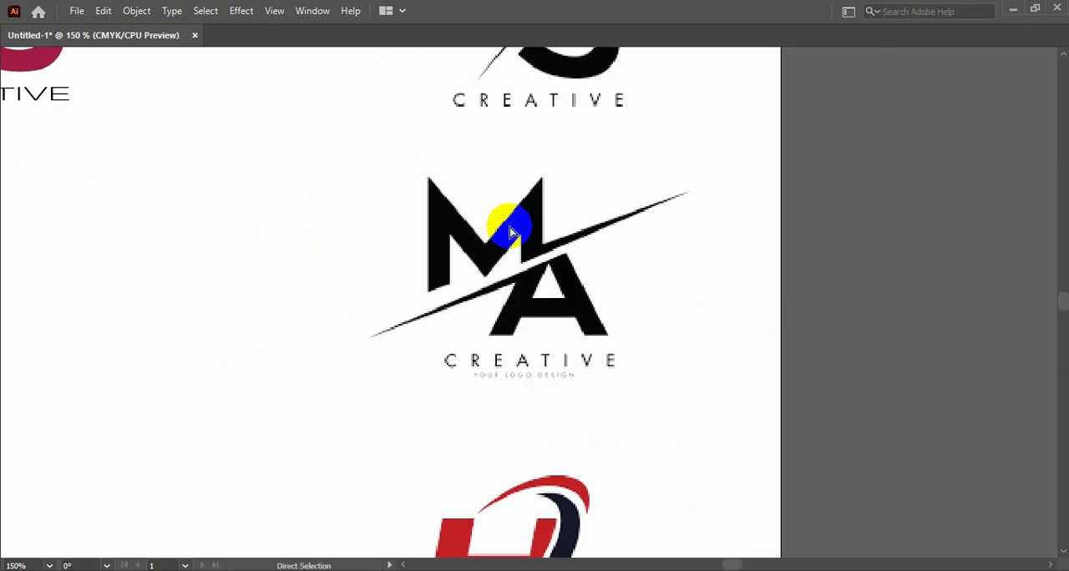
key("ctrl+plus")
key("Tab")
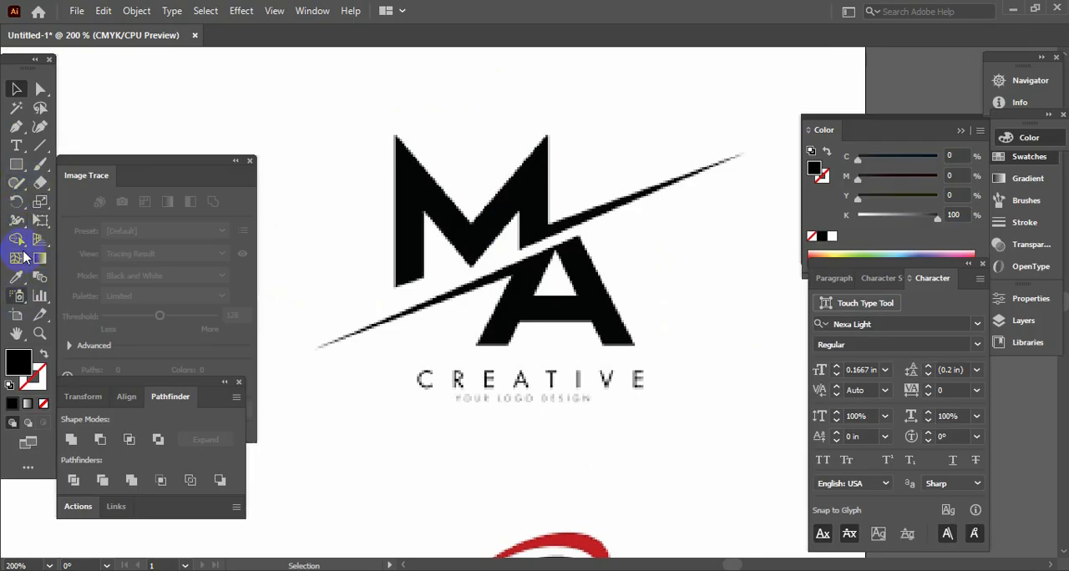
left_click(16, 127)
key("Tab")
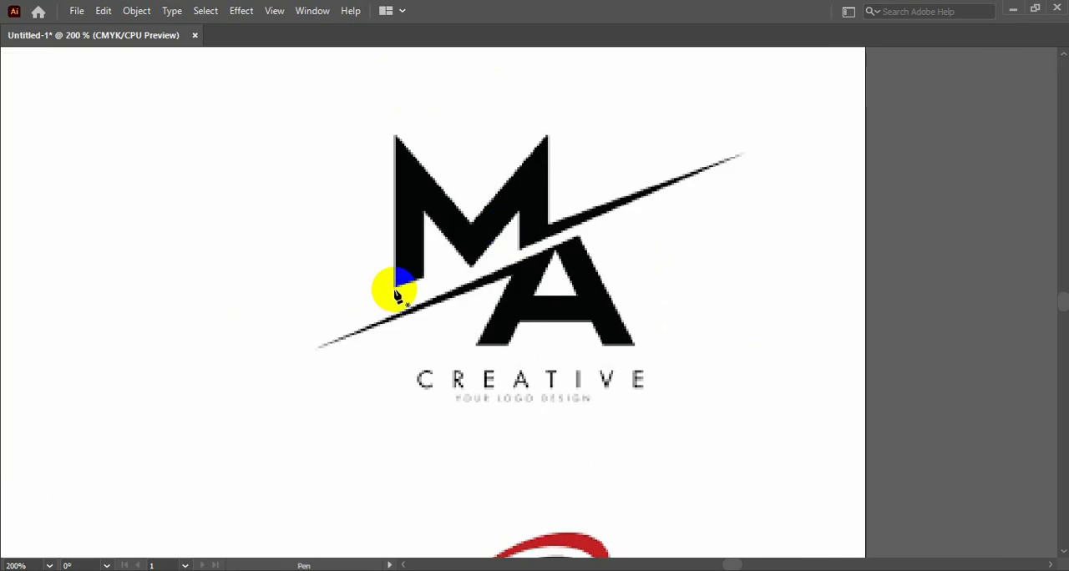
left_click(394, 288)
left_click(394, 137)
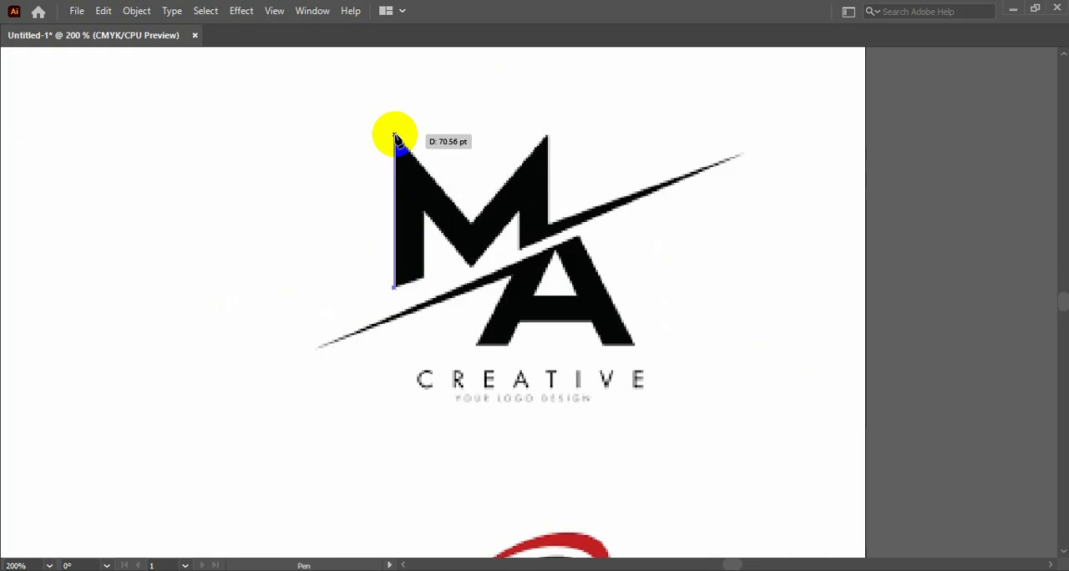
left_click(474, 224)
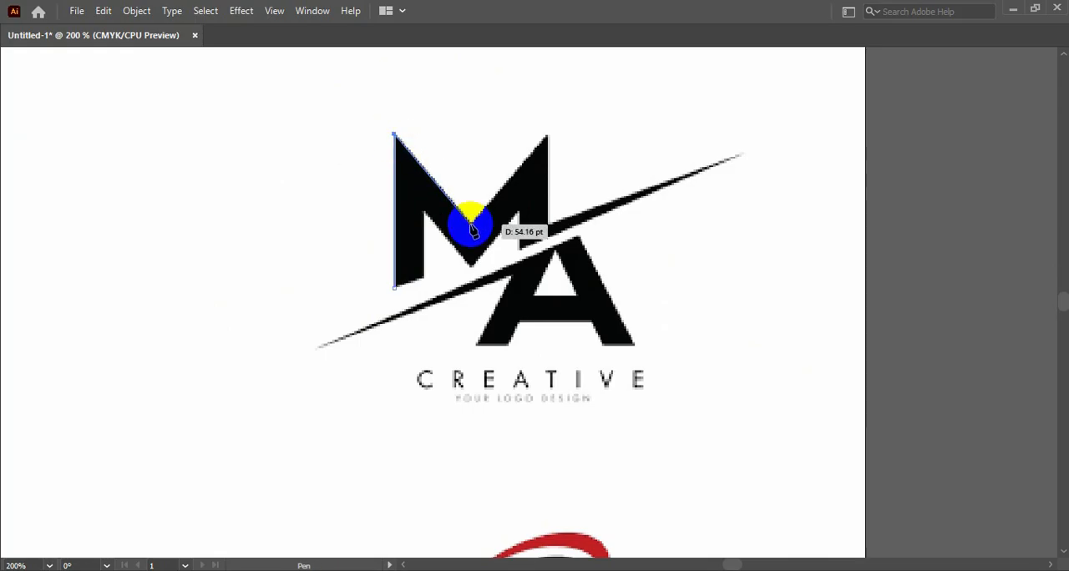
left_click(548, 136)
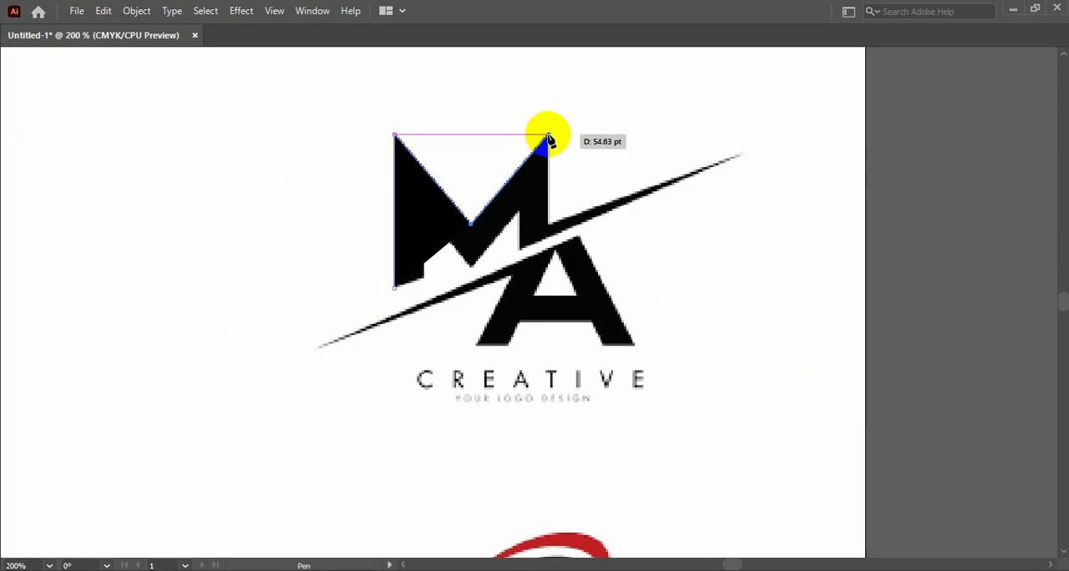
left_click(548, 226)
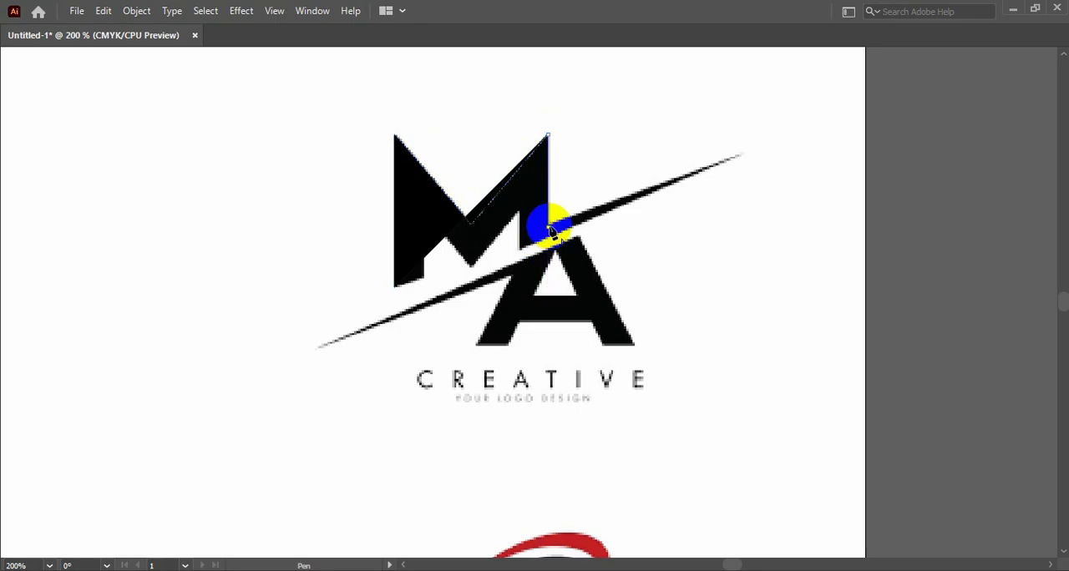
left_click(743, 156)
left_click(513, 245)
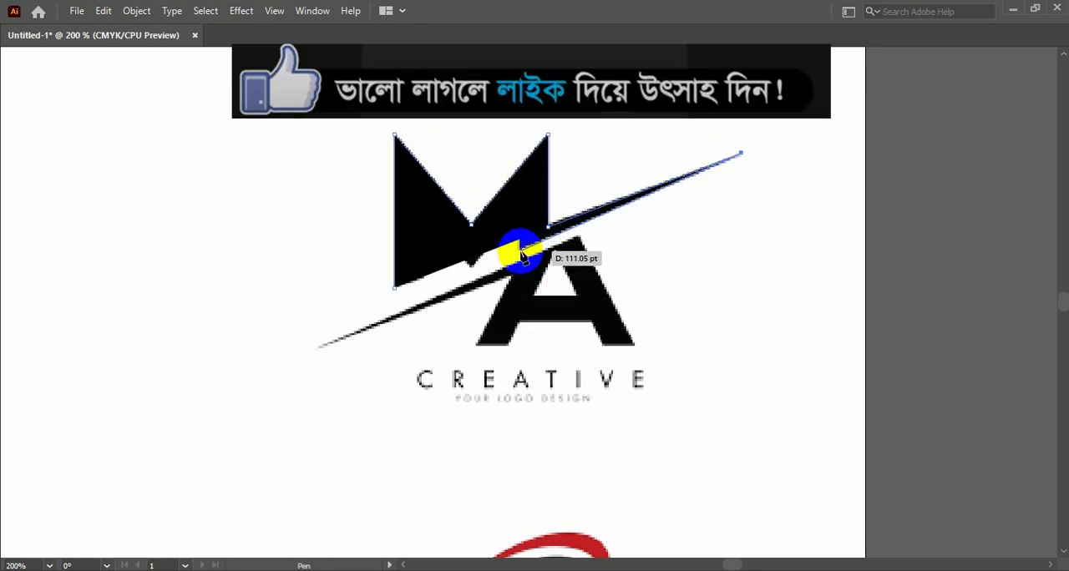
left_click(519, 253)
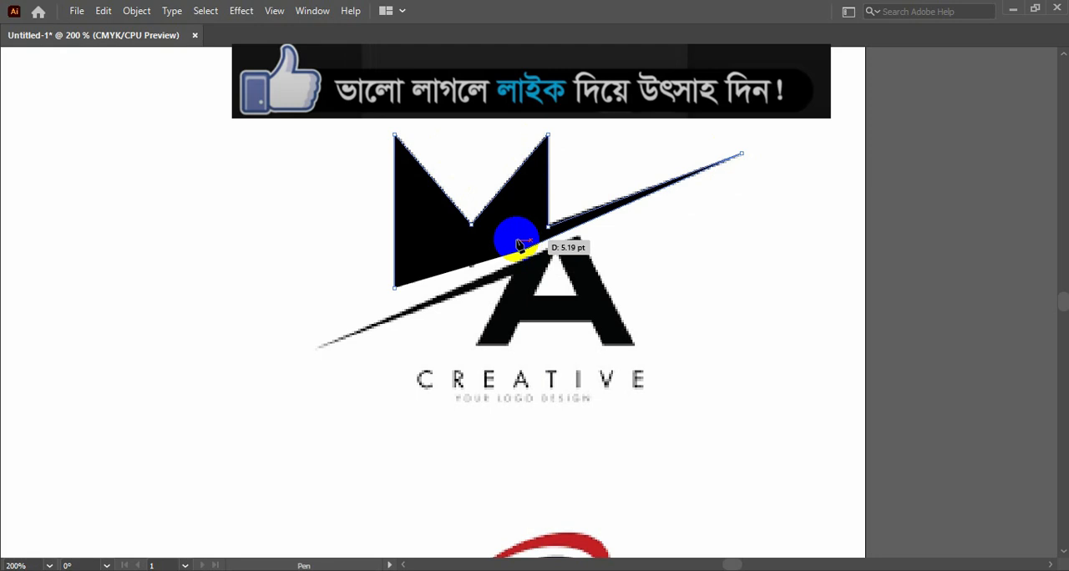
- Swap fill and stroke to see the reference, close the M outline along its inner edges, and give it a black fill without stroke
key("Tab")
left_click(42, 354)
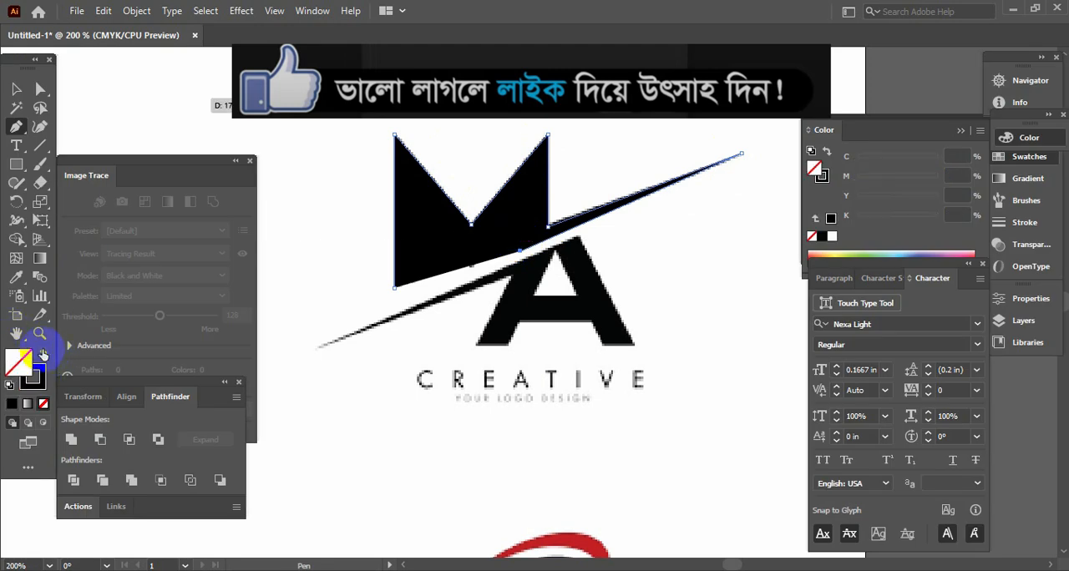
left_click(519, 219)
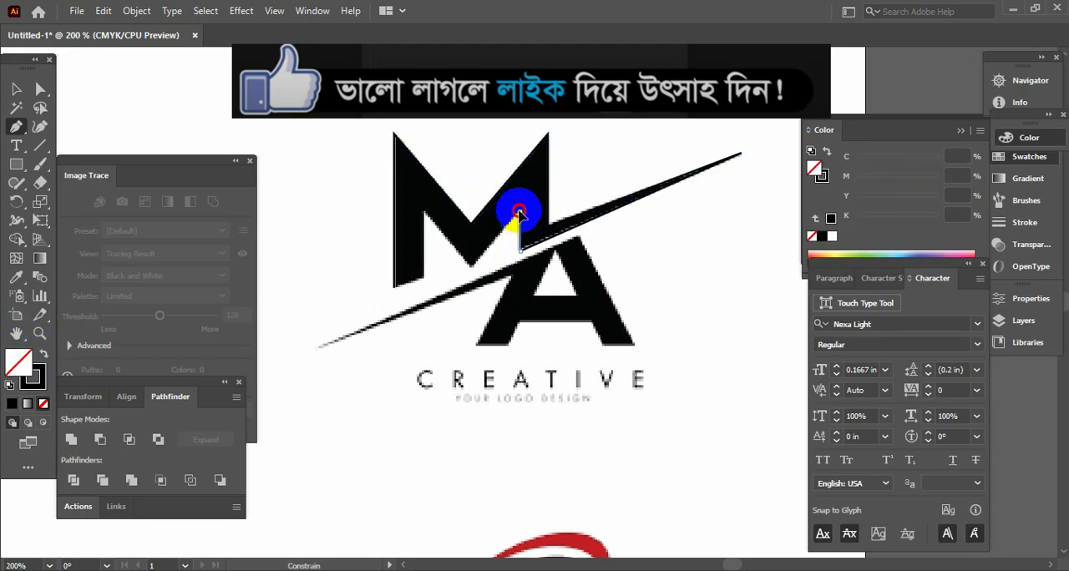
left_click(472, 267)
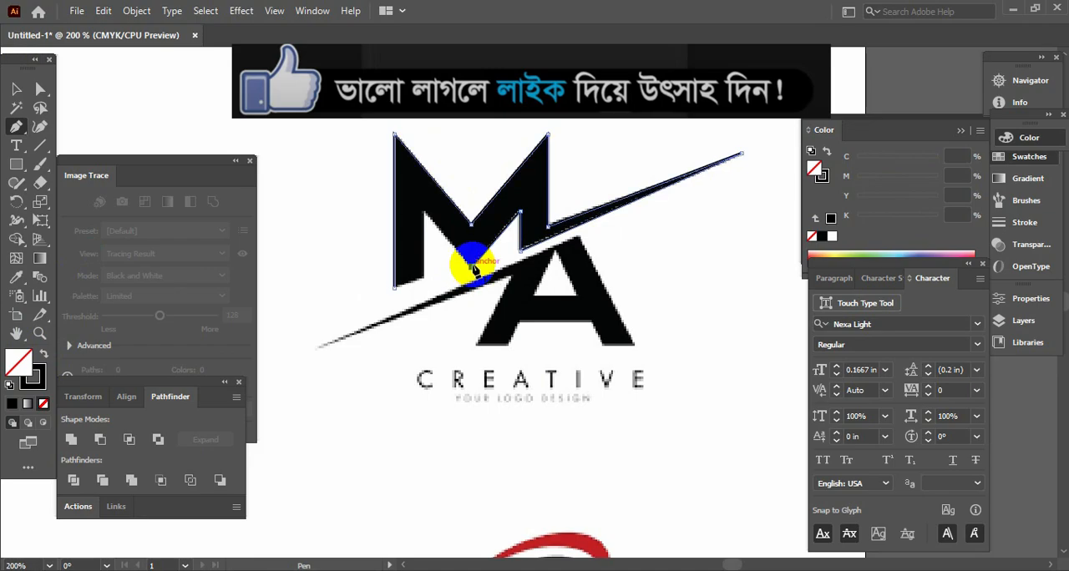
left_click(424, 215)
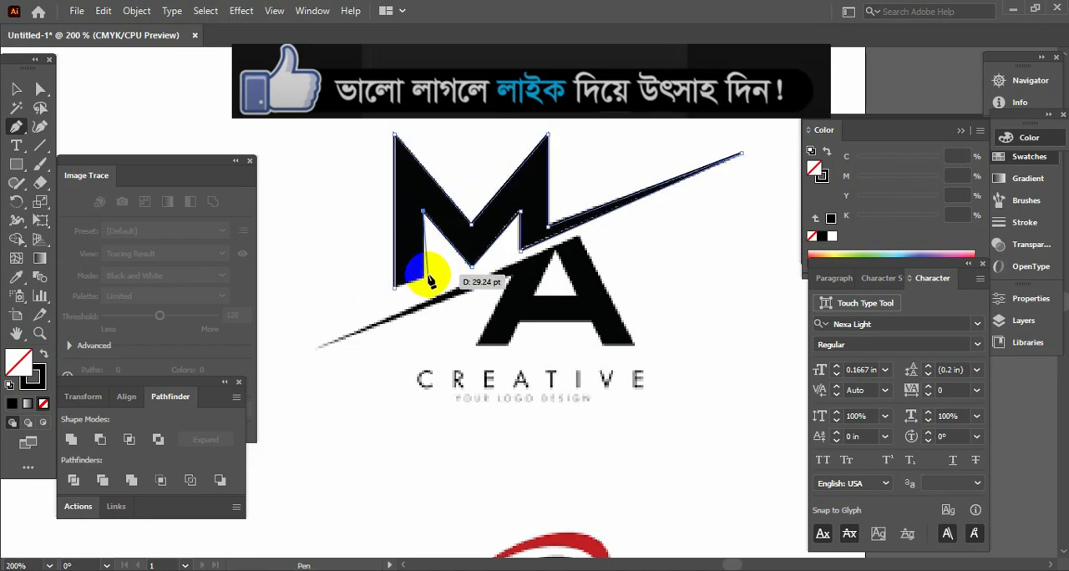
left_click(425, 279)
left_click(393, 287)
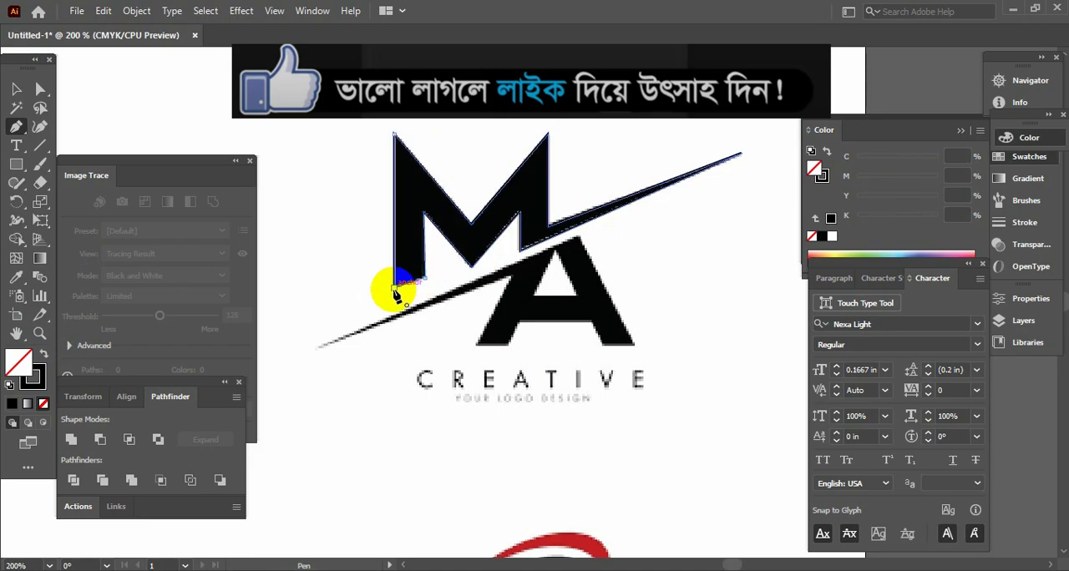
left_click(16, 88)
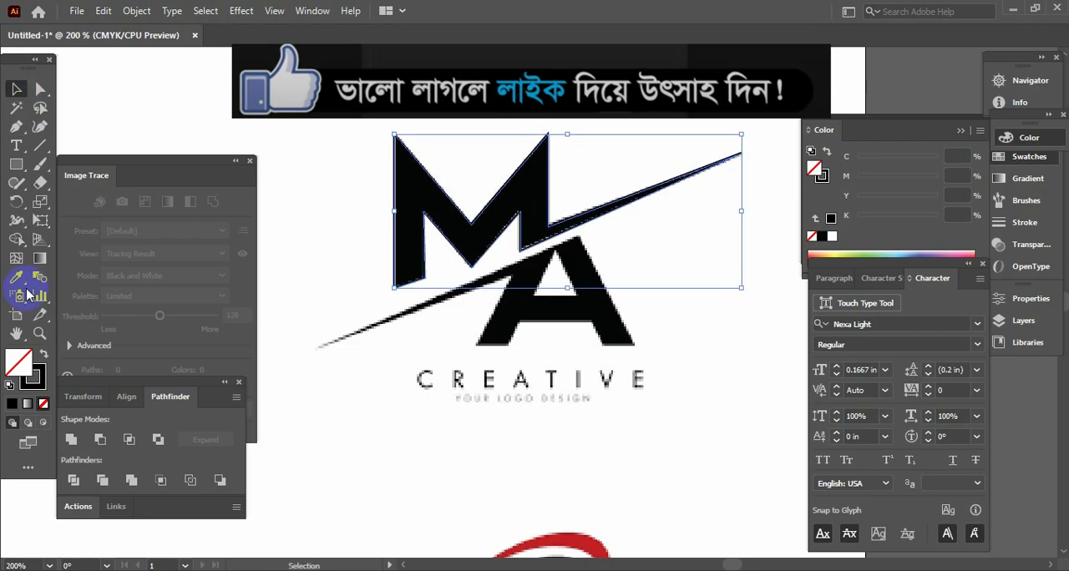
left_click(43, 359)
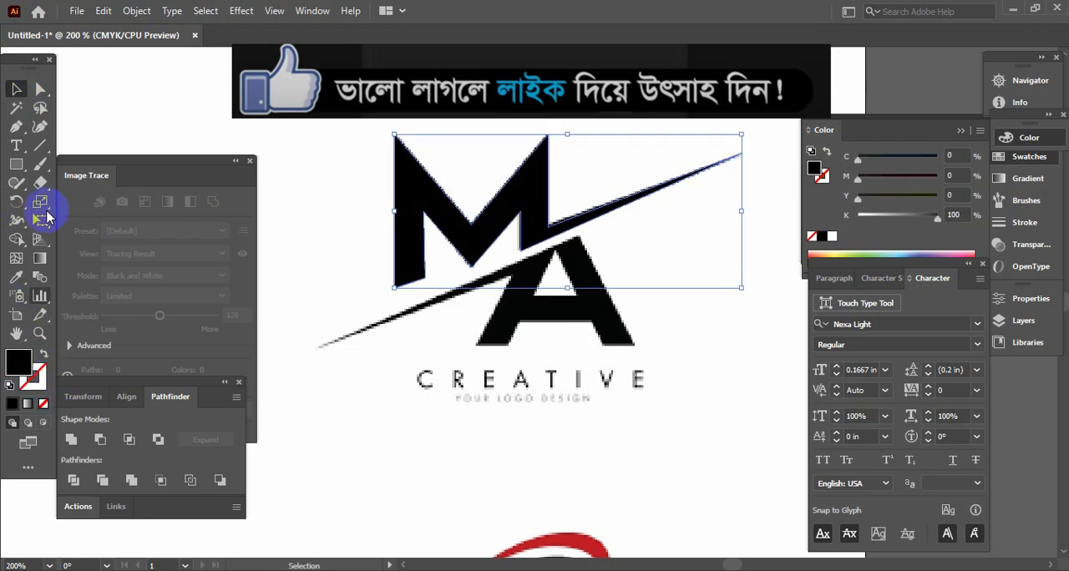
- Trace the A and its attached slash with the Pen tool as one closed path with a black stroke and no fill
left_click(15, 128)
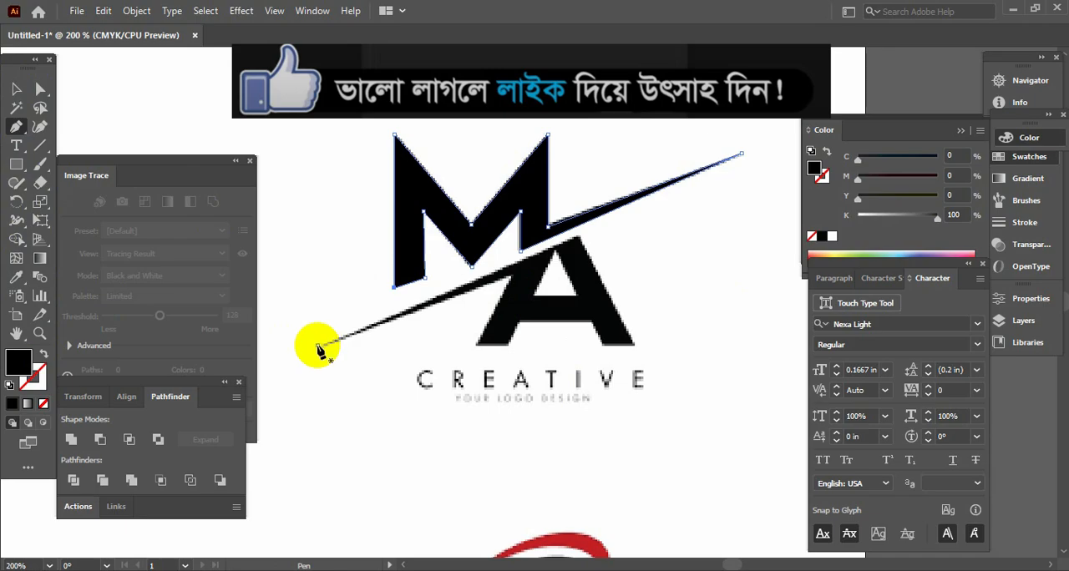
left_click_drag(318, 349, 580, 241)
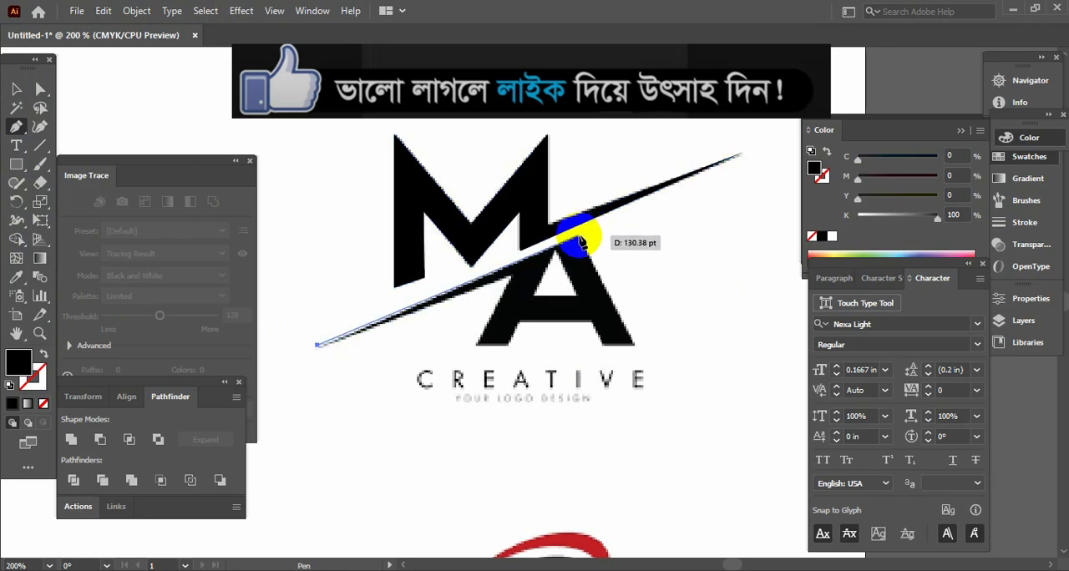
left_click_drag(628, 342, 595, 351)
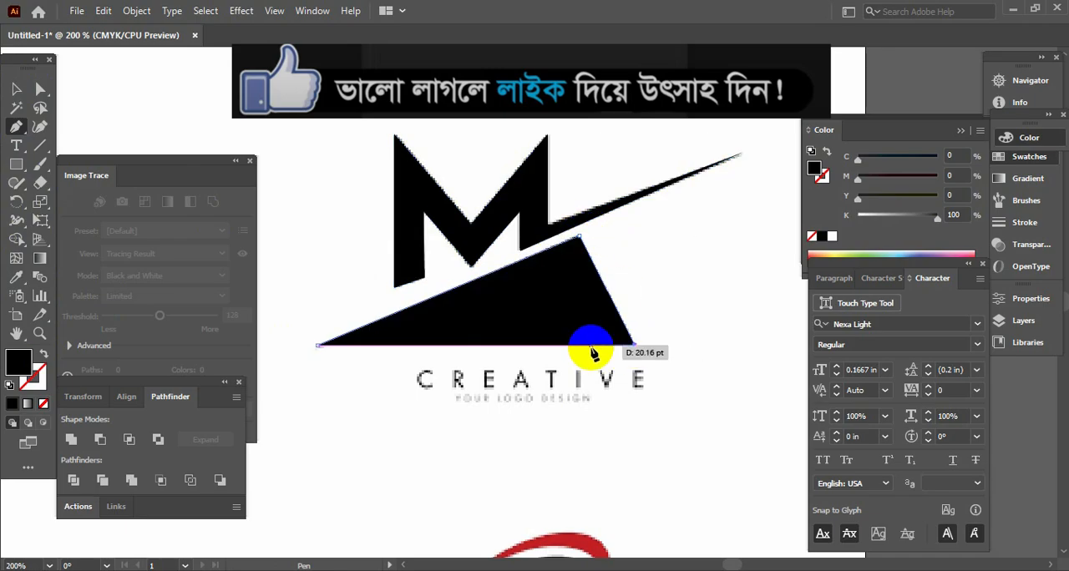
left_click(41, 354)
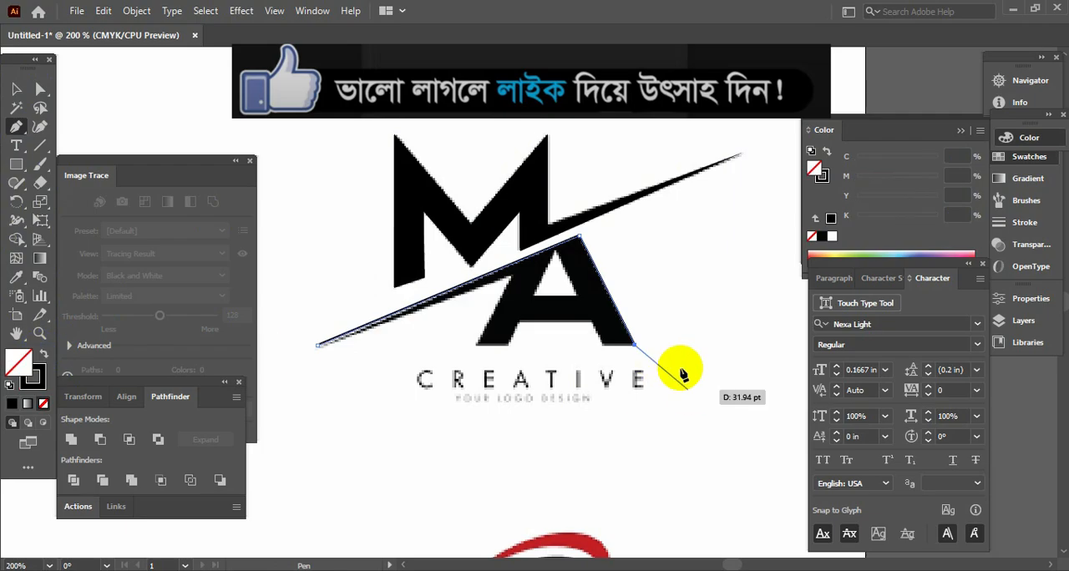
left_click_drag(598, 357, 518, 277)
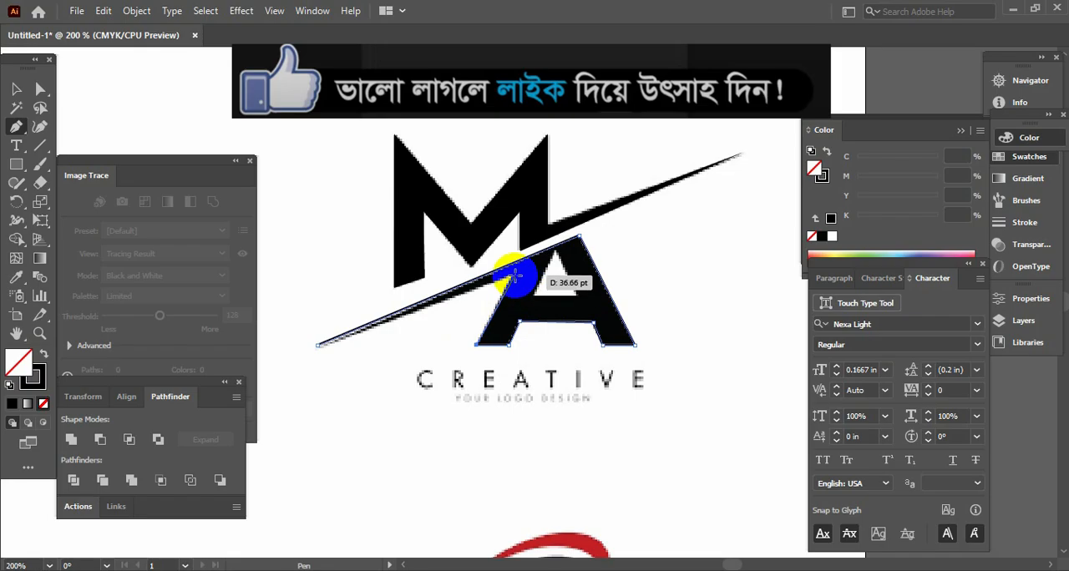
left_click(514, 276)
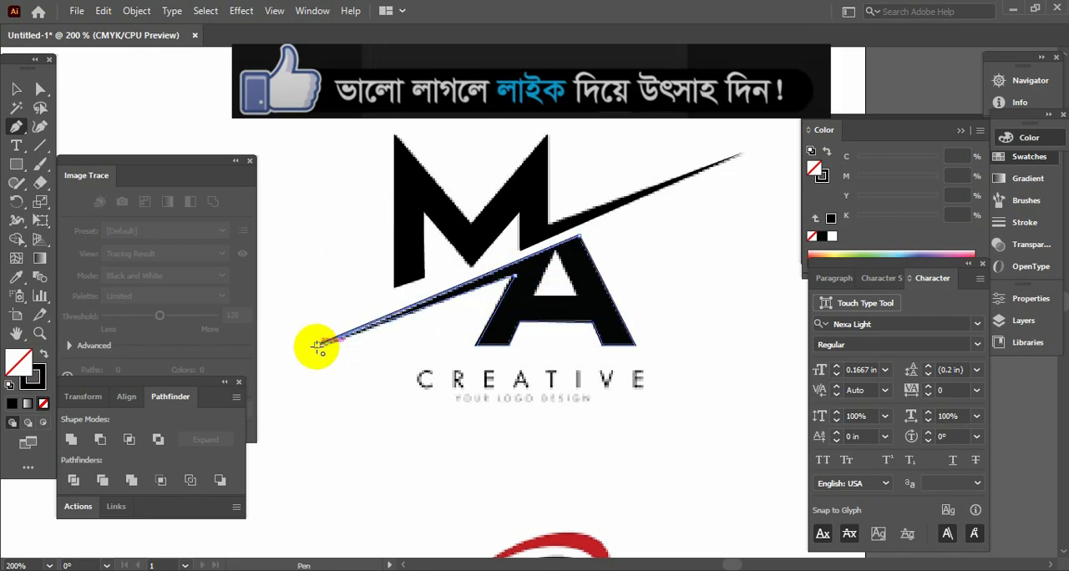
left_click(319, 345)
left_click(15, 88)
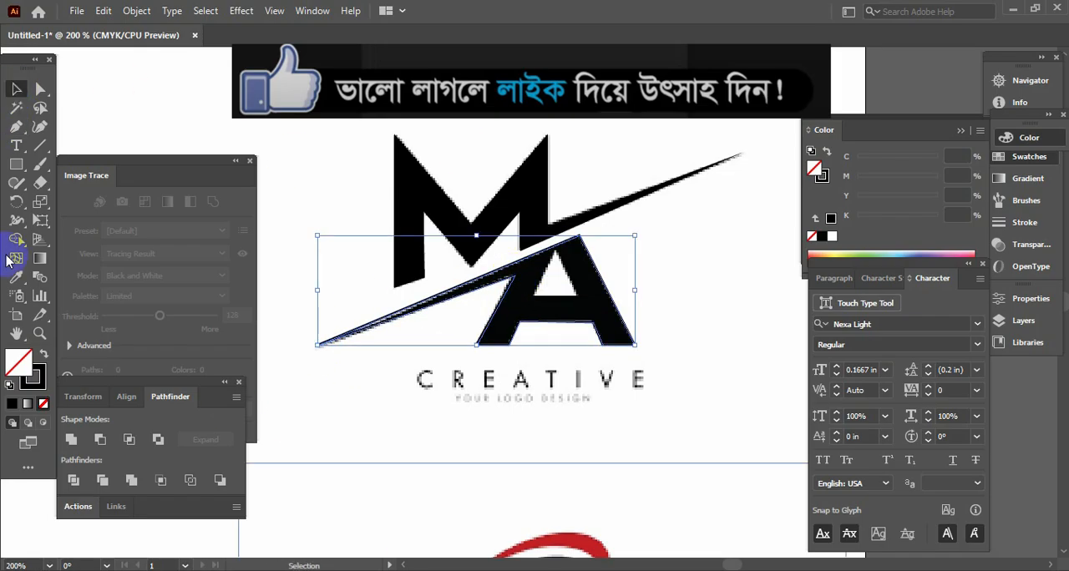
- Trace the triangular opening inside the A as a closed path with the Pen tool
left_click(17, 127)
left_click(554, 265)
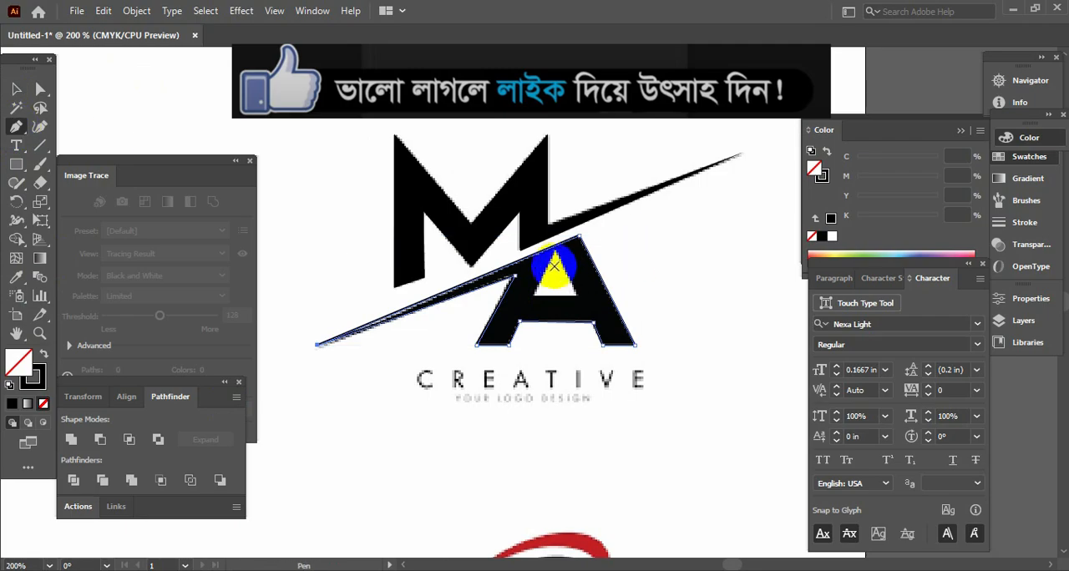
left_click(531, 296)
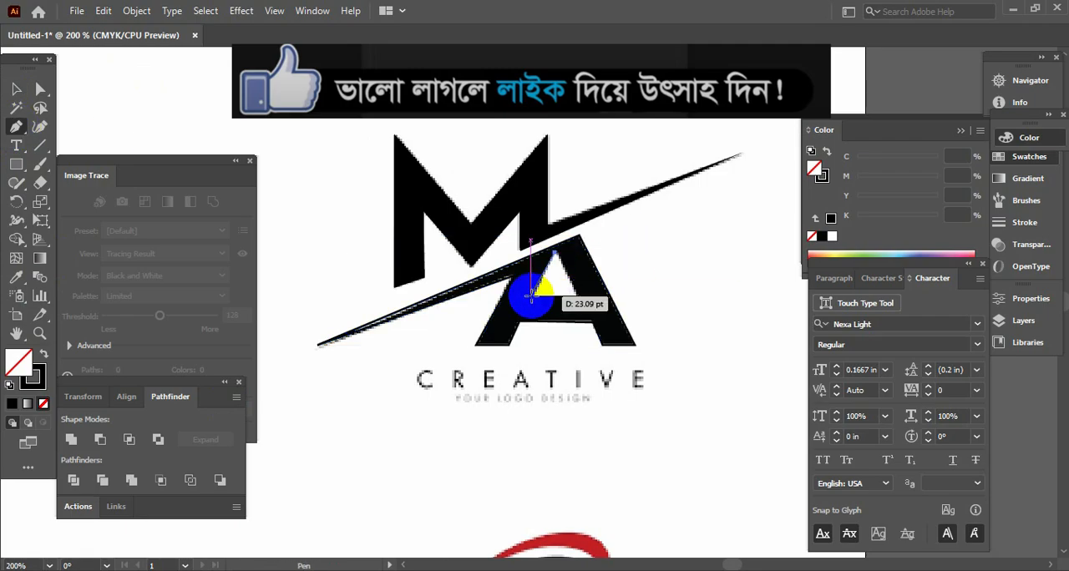
left_click(577, 298)
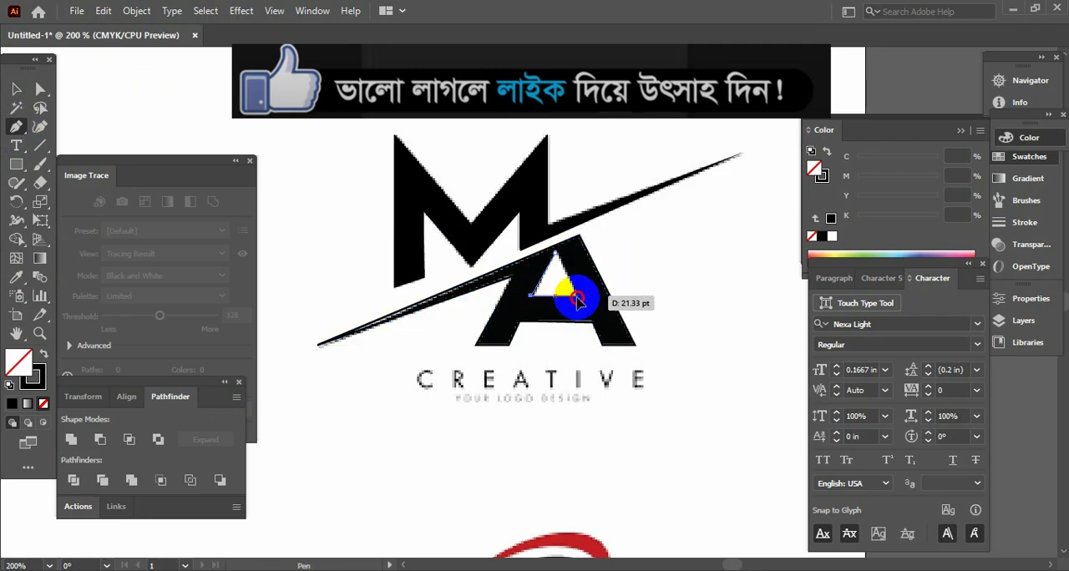
left_click(556, 254)
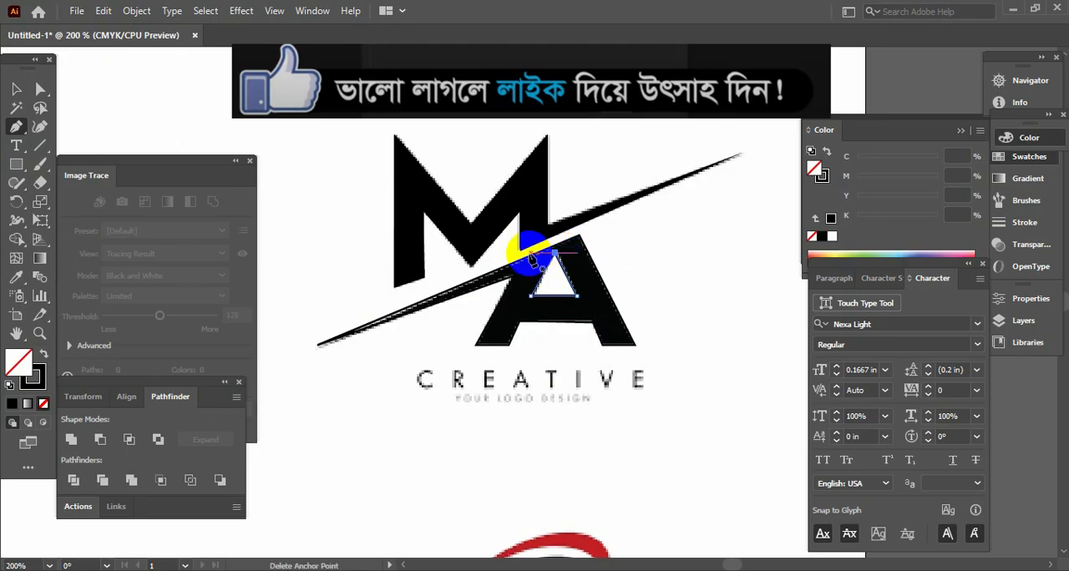
- Select the traced MA shapes without the reference image, move them to the empty area below the traced MS logo, and deselect them
left_click(16, 88)
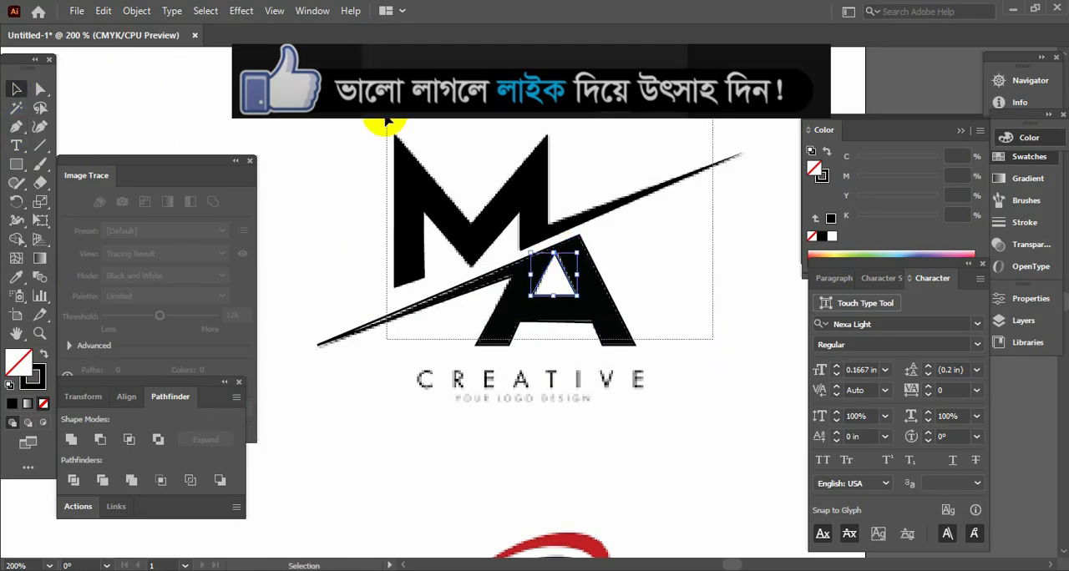
left_click(473, 164)
key("a")
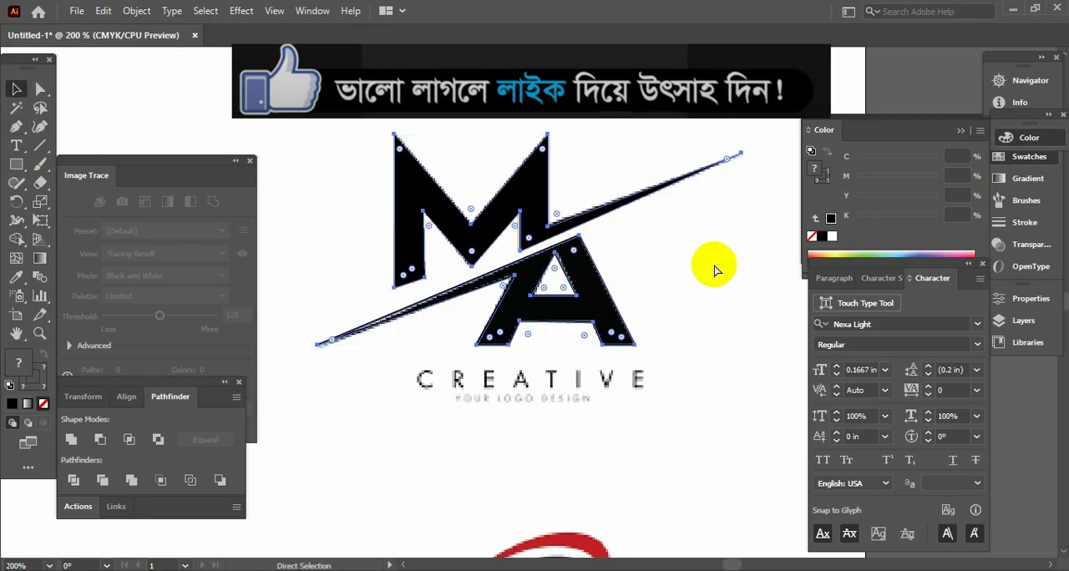
key("ctrl+minus")
key("ctrl+minus")
key("Tab")
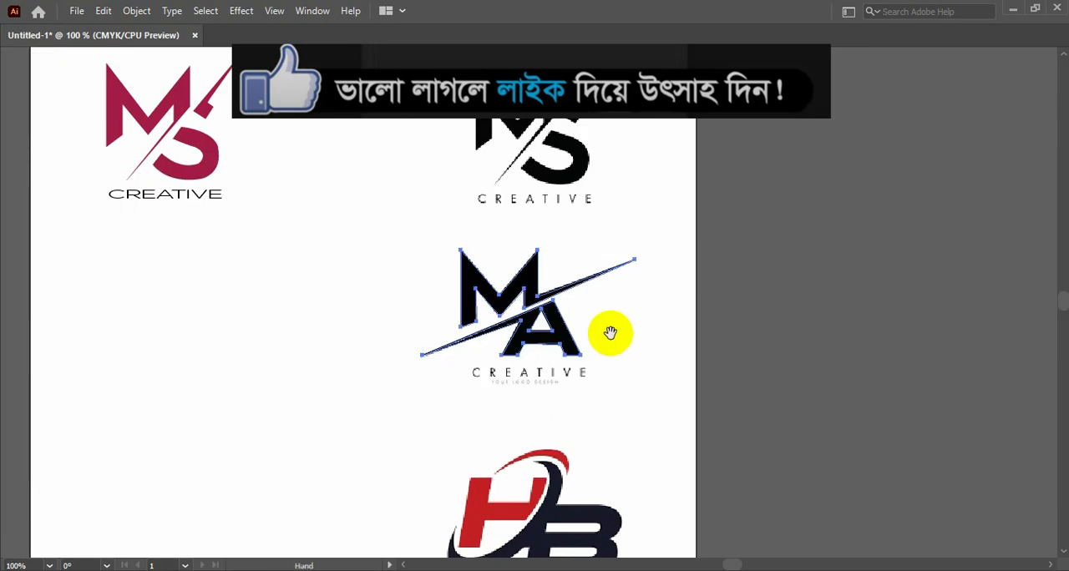
left_click_drag(608, 326, 872, 324)
key("v")
left_click_drag(814, 288, 472, 293)
key("Tab")
left_click(565, 477)
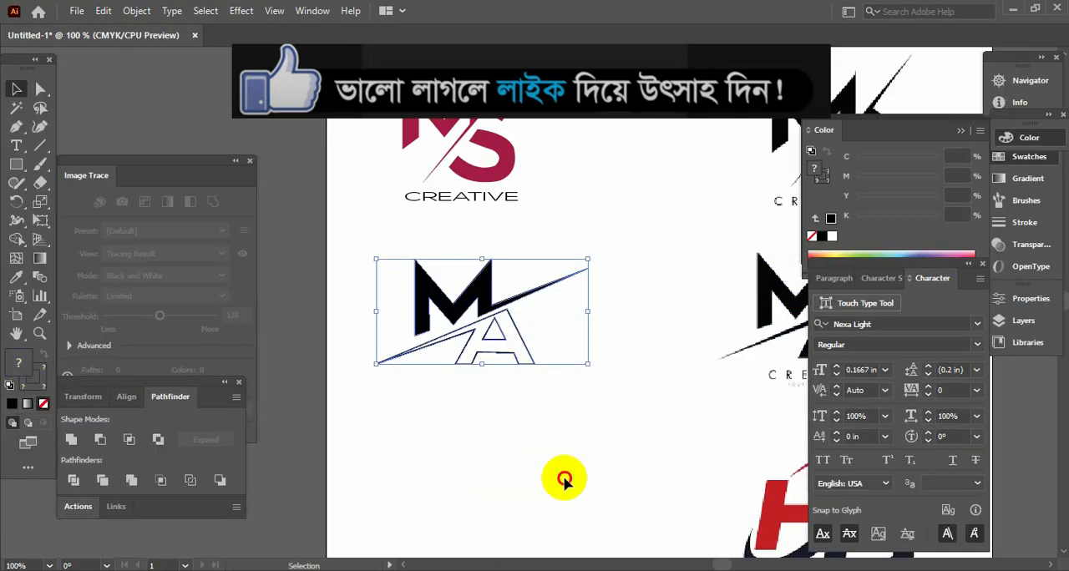
- Select the A shape and its inner triangle, swap their fill and stroke, and combine them with Pathfinder Exclude
left_click_drag(484, 357, 458, 345)
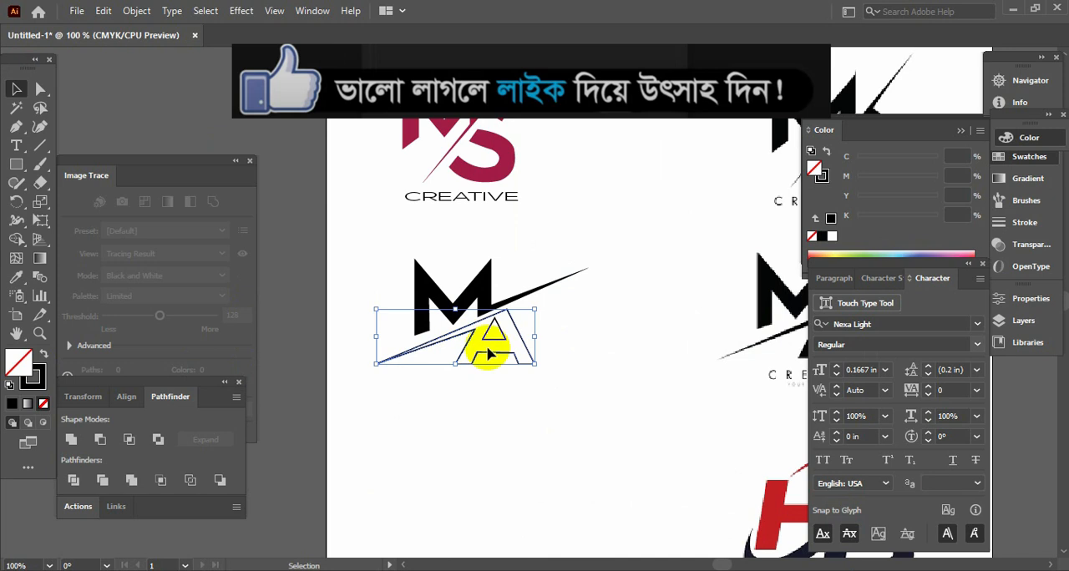
left_click(44, 352)
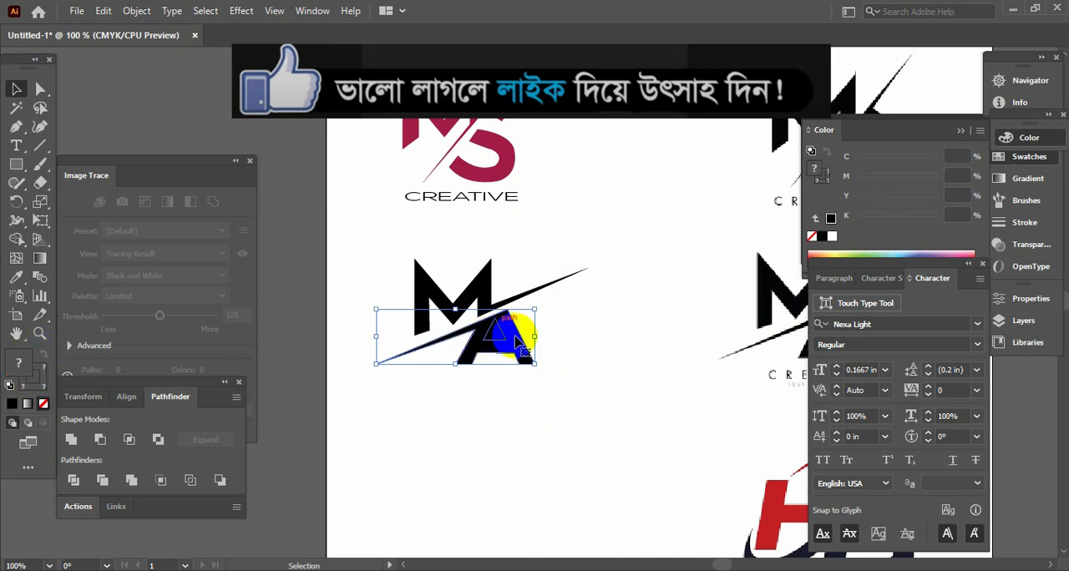
left_click(158, 439)
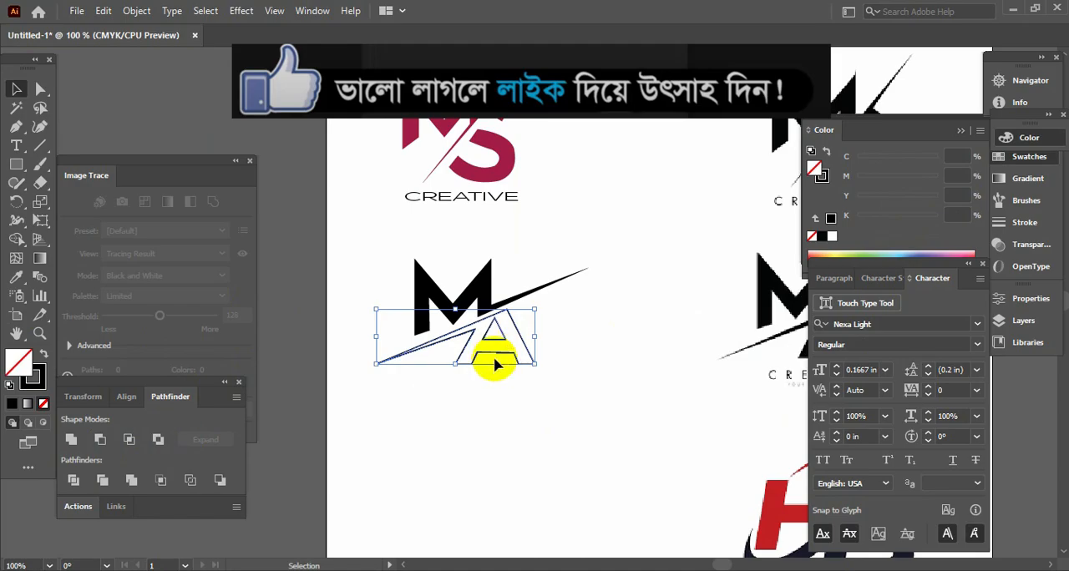
- Swap the A shape's stroke and fill to make it solid black, and place a copy of the CREATIVE text beneath the MA logo
left_click(43, 355)
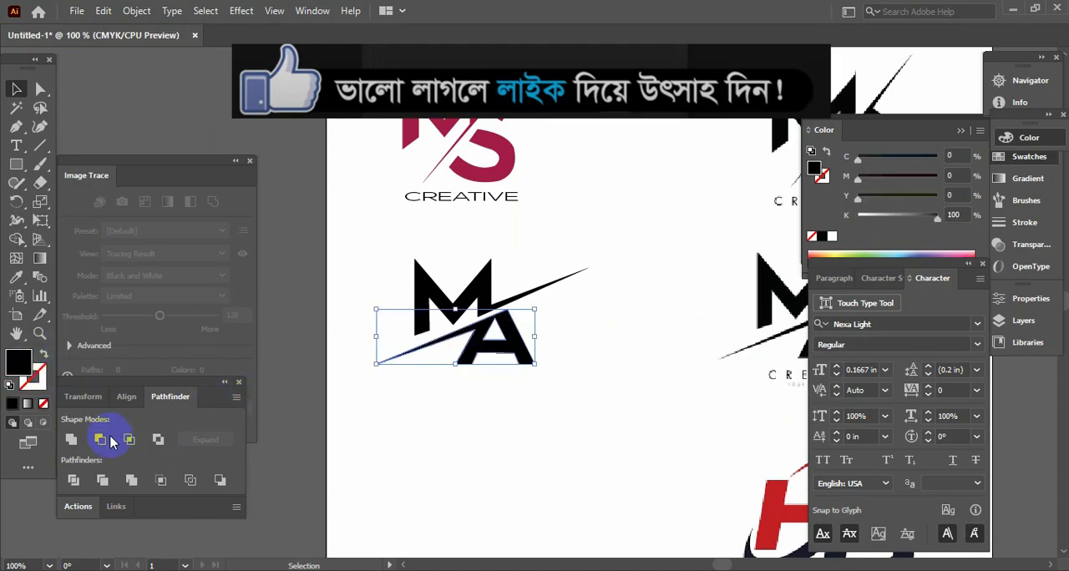
left_click(648, 424)
key("Tab")
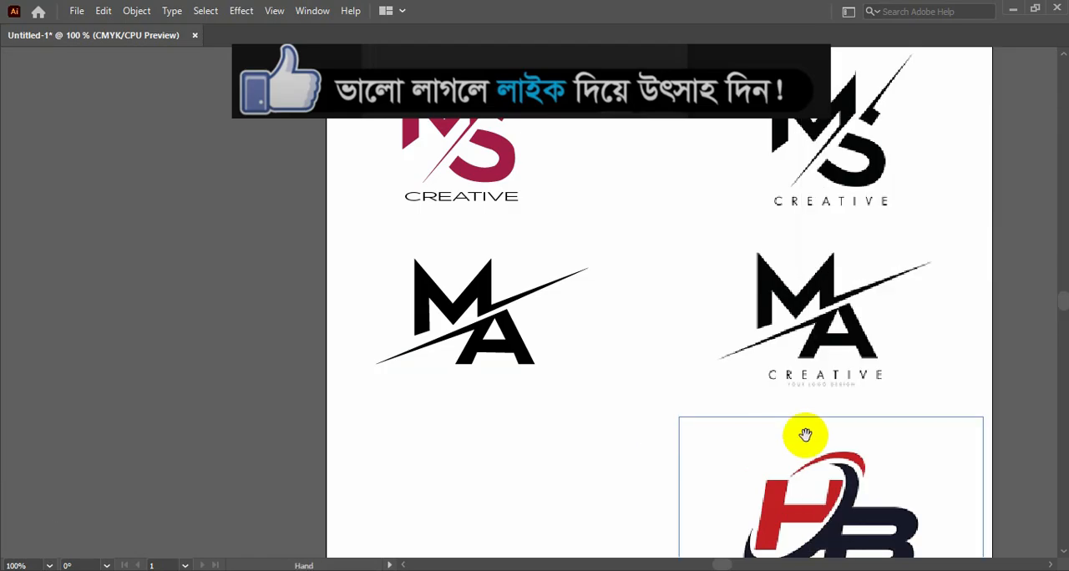
left_click_drag(490, 207, 464, 400)
left_click(604, 382)
- Trace the H of the HB reference with the Pen tool along its left side, bottom edges and curved right edge, ending at the upper-right corner
key("space")
left_click_drag(723, 412, 456, 195)
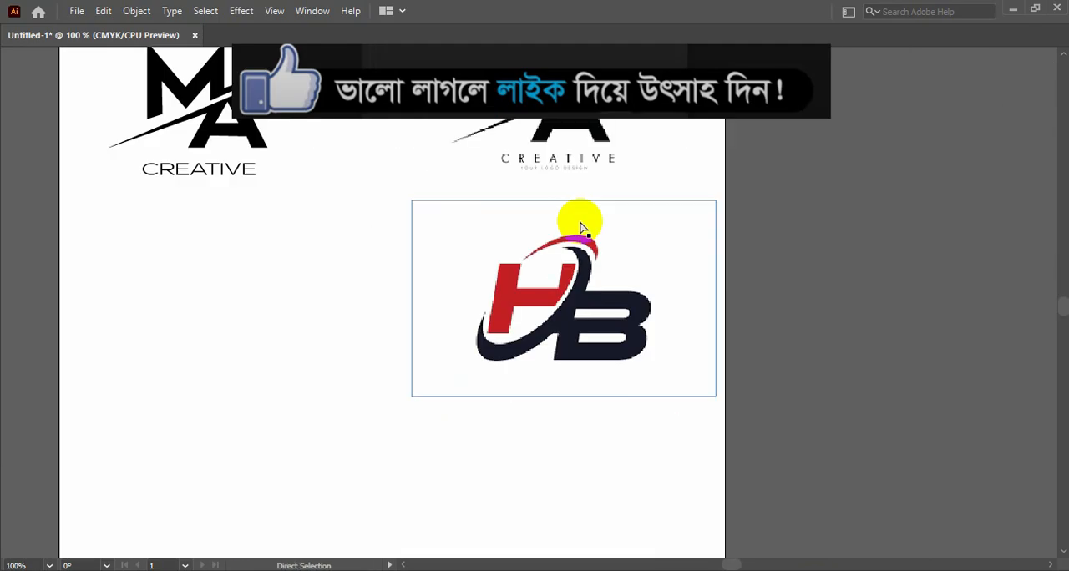
key("ctrl+plus")
left_click(588, 232)
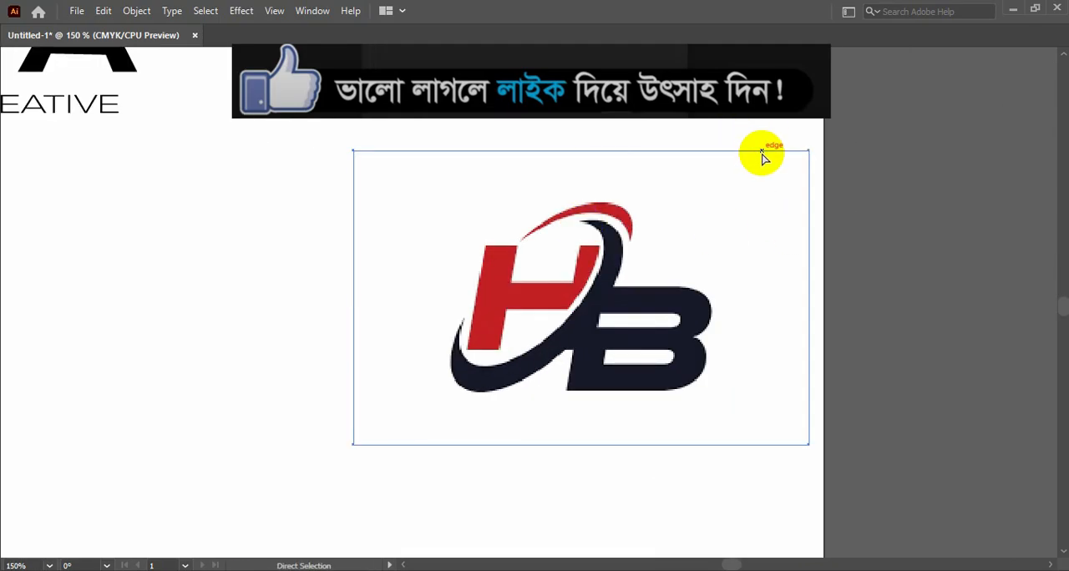
left_click(760, 164)
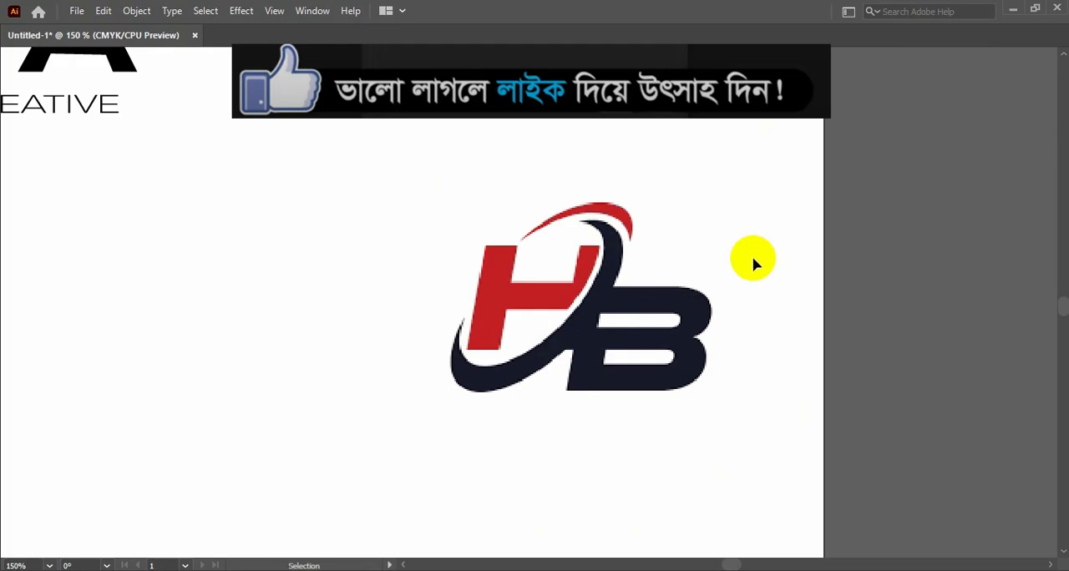
key("Tab")
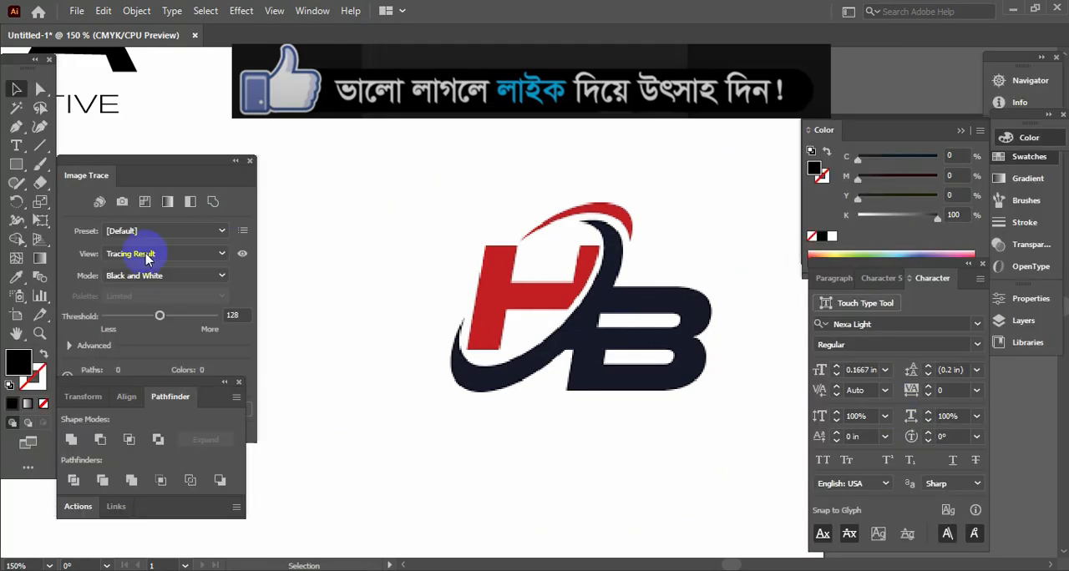
left_click(17, 126)
key("Tab")
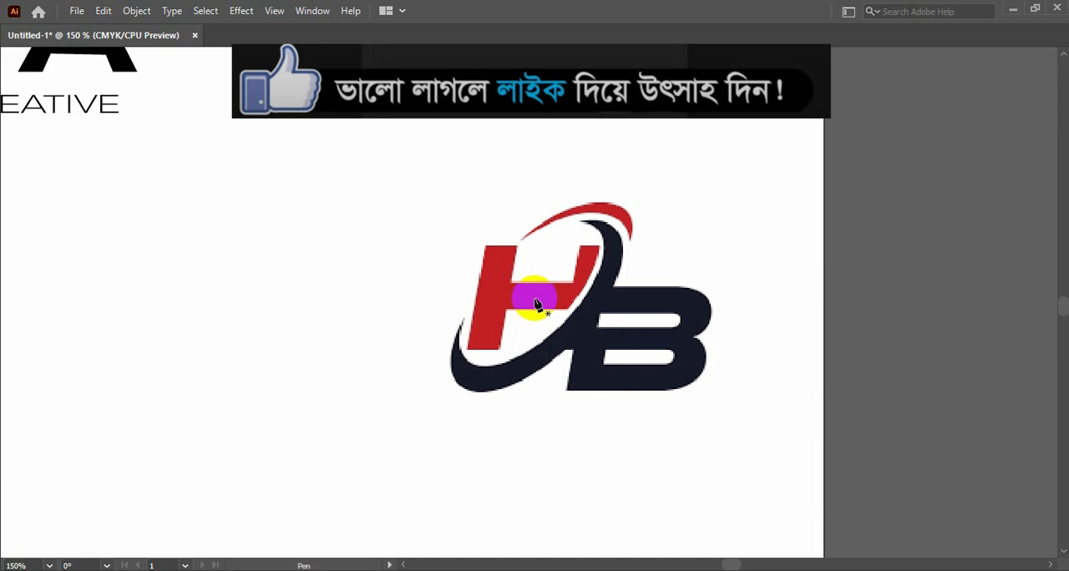
key("ctrl+plus")
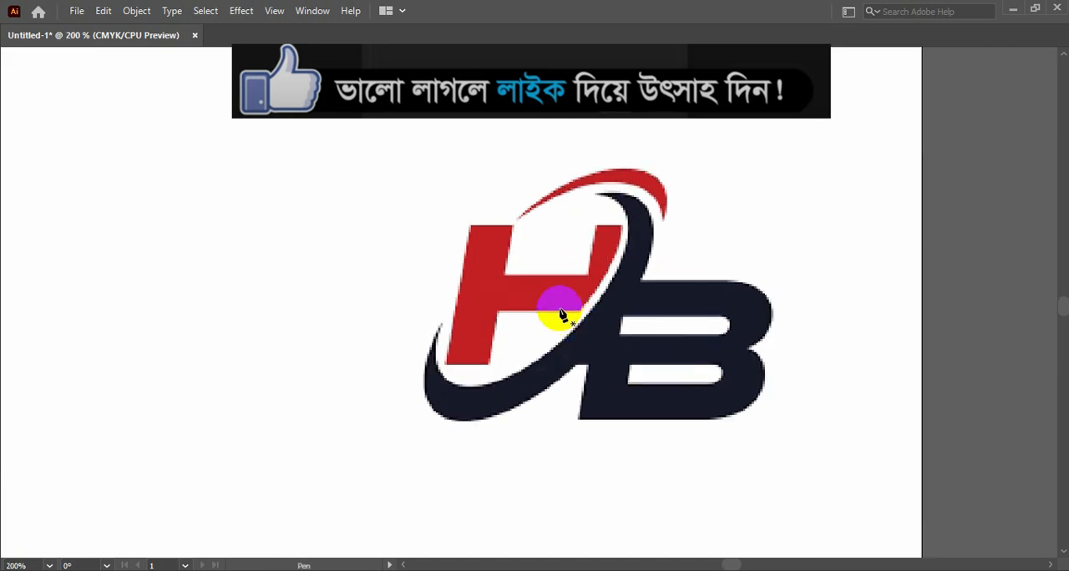
left_click(469, 227)
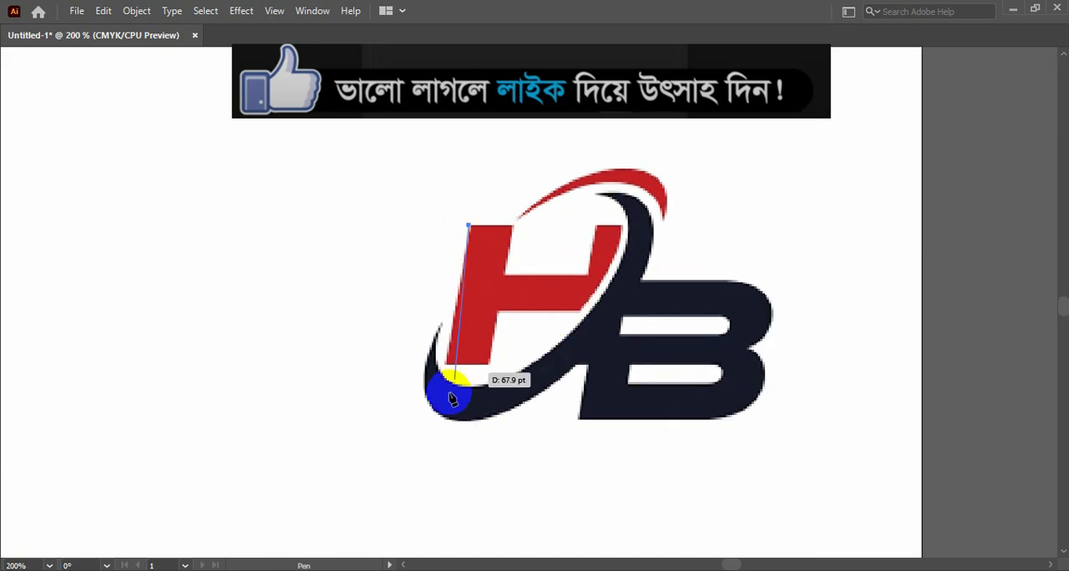
left_click(446, 365)
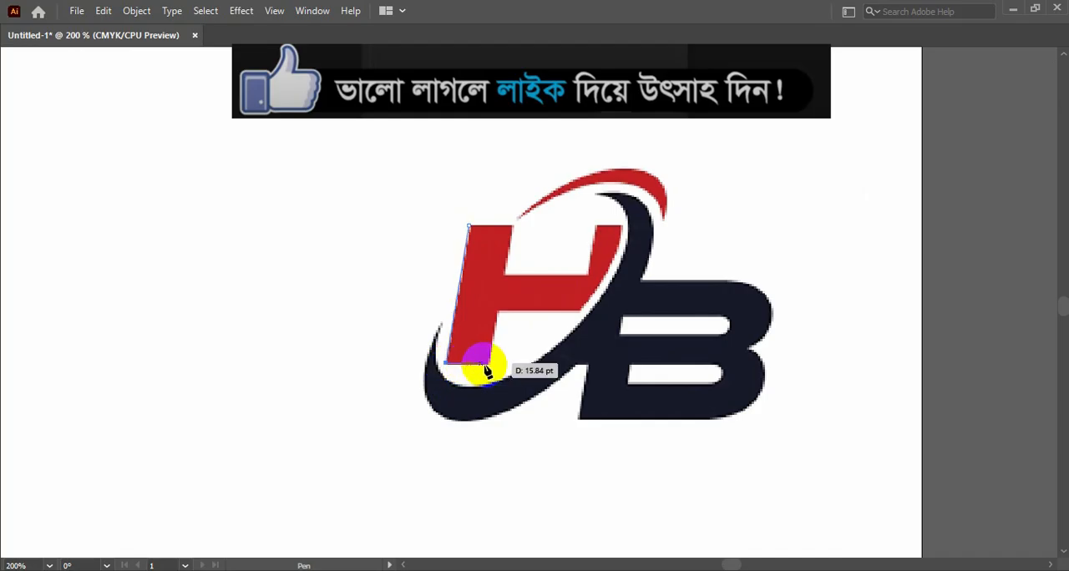
left_click(489, 364)
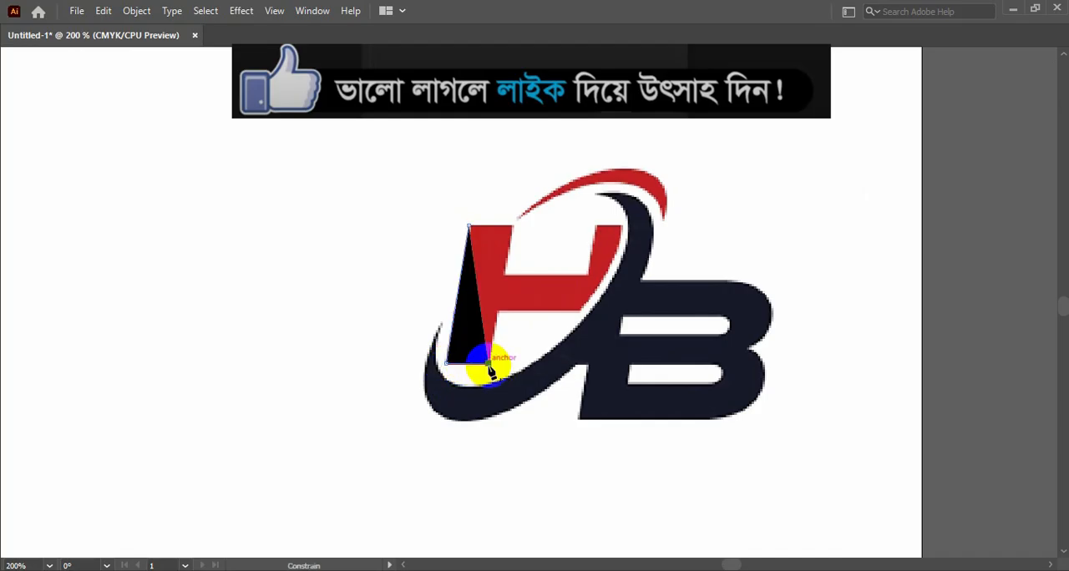
left_click(496, 310)
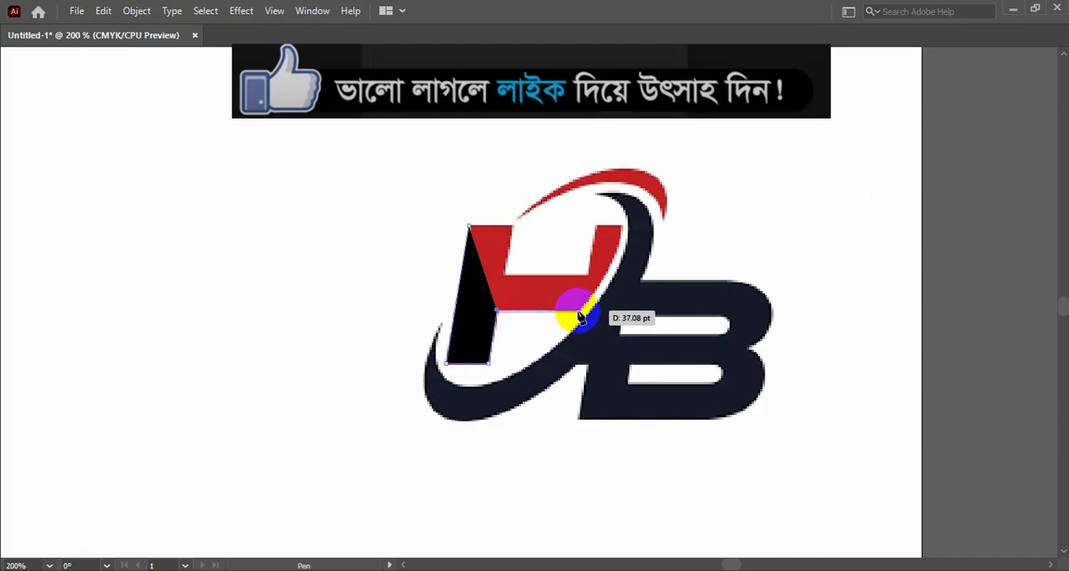
left_click(578, 312)
left_click_drag(622, 226, 630, 175)
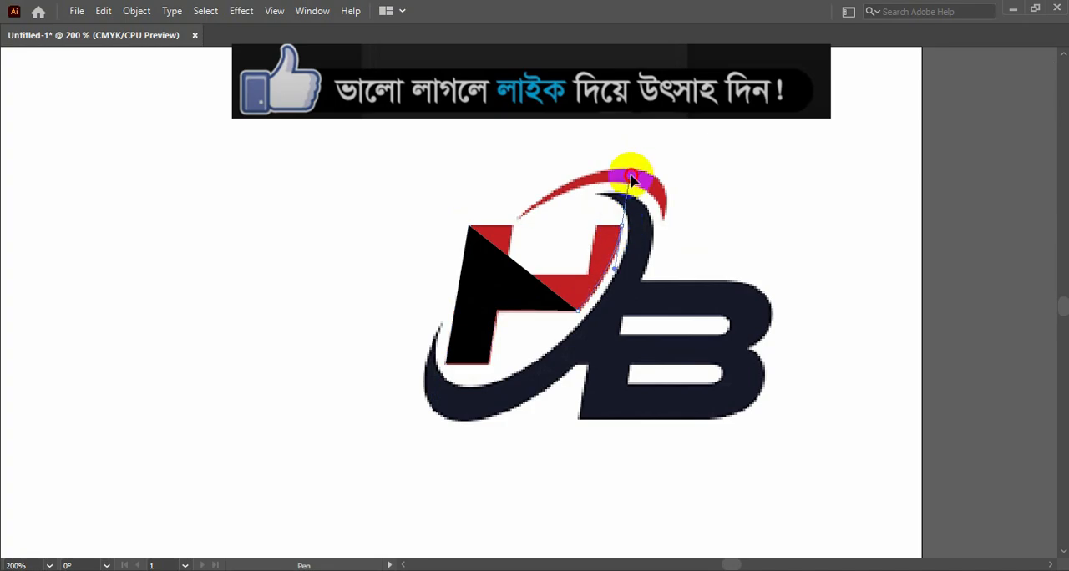
left_click(621, 227)
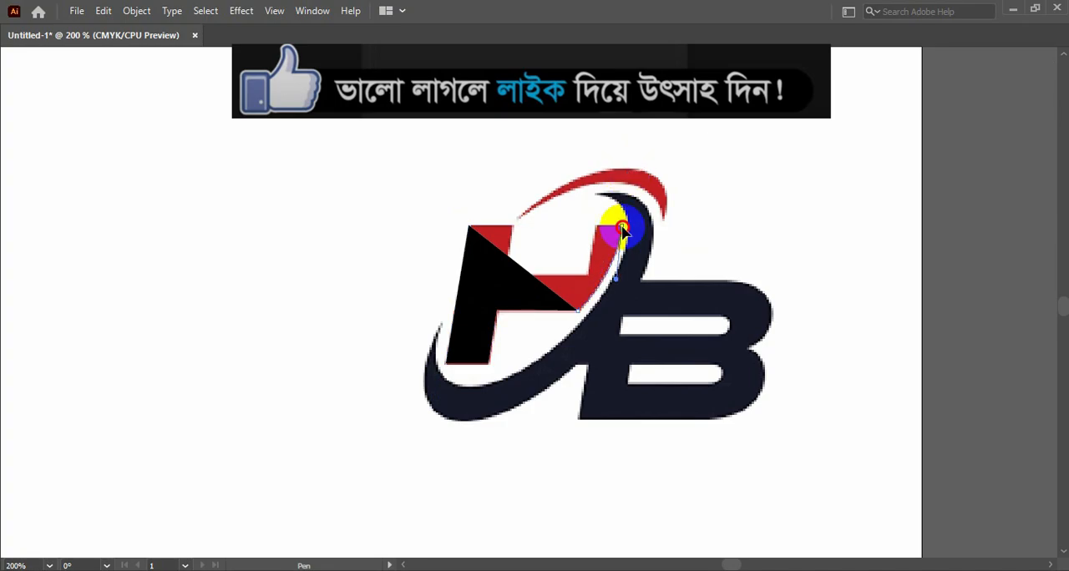
- Swap the H path to a black stroke with no fill and close it along the remaining top edges back to its starting point
key("Tab")
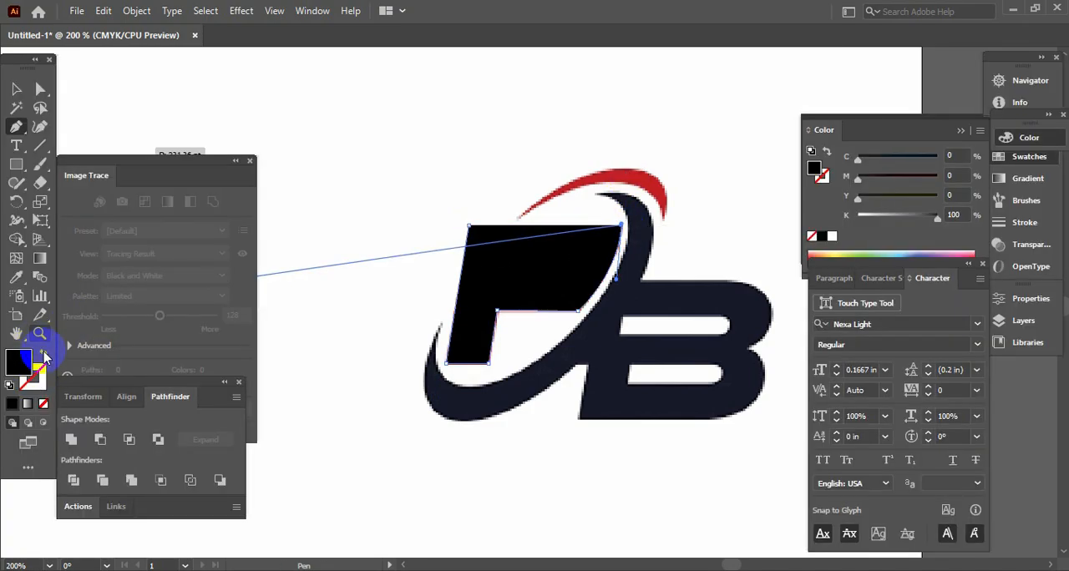
left_click(44, 353)
key("Tab")
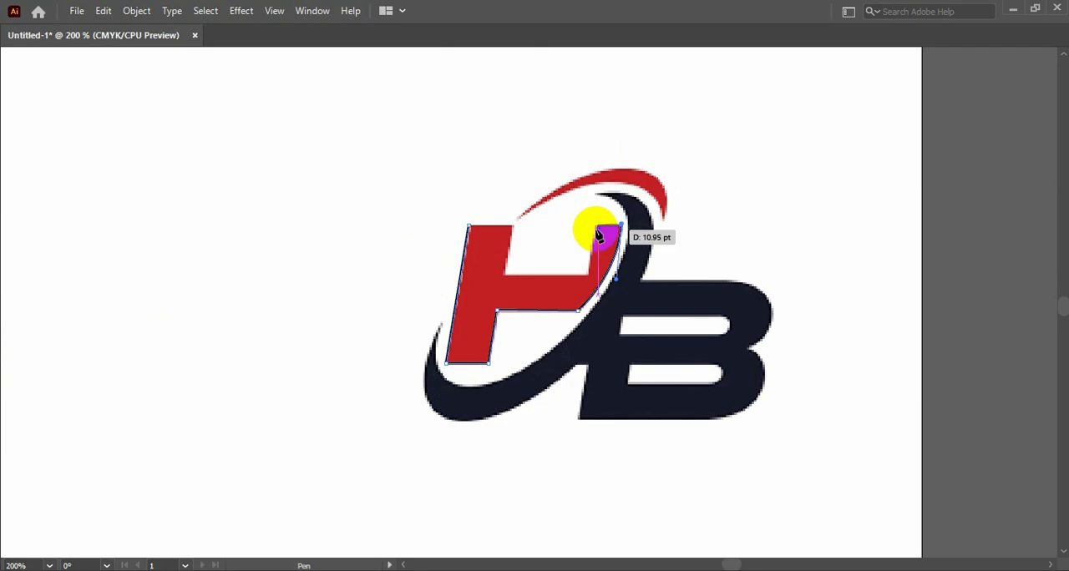
left_click(596, 227)
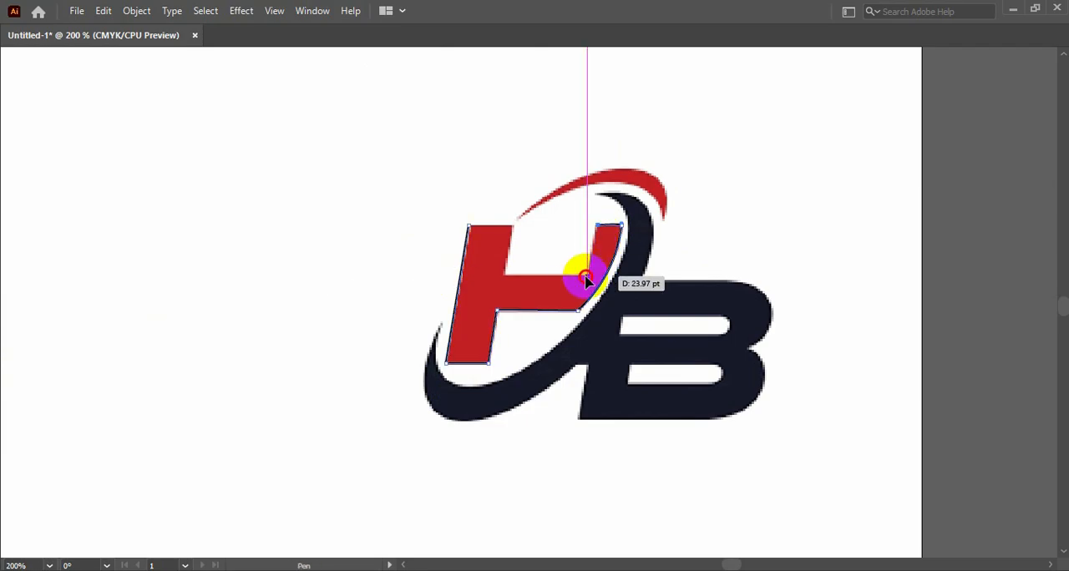
left_click_drag(587, 276, 580, 281)
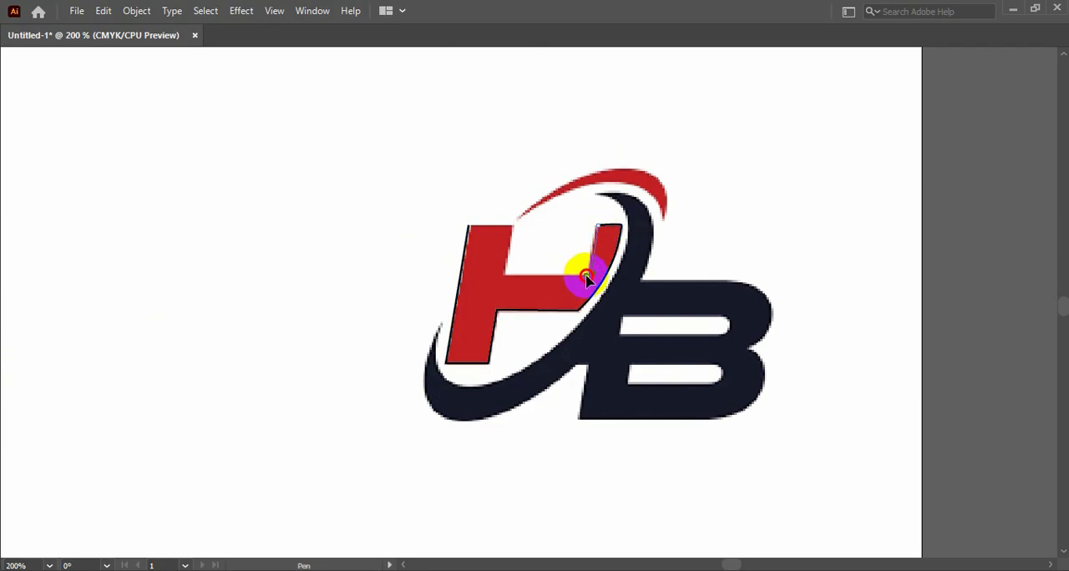
left_click(503, 278)
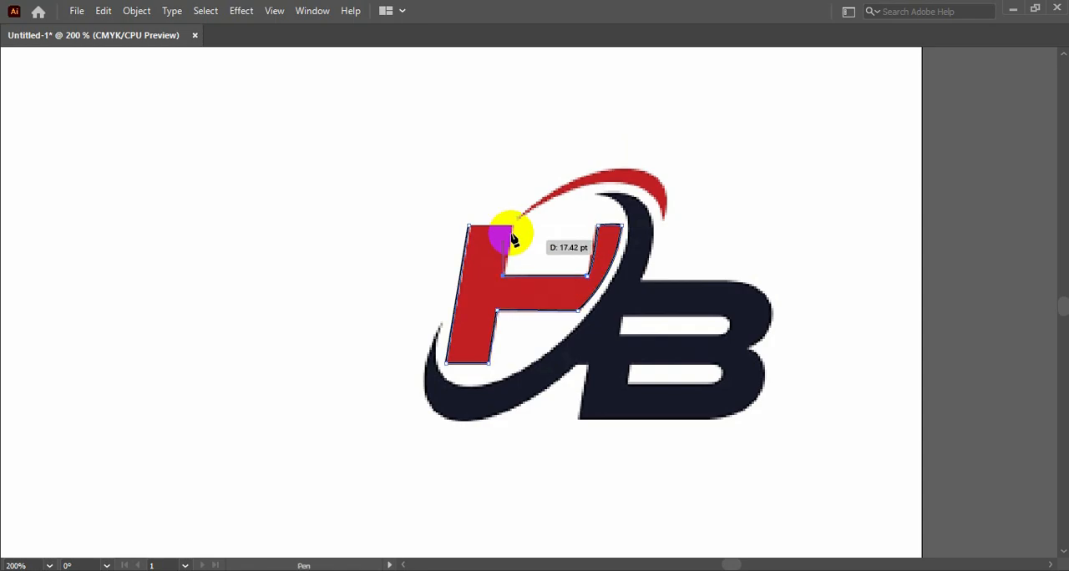
left_click(513, 226)
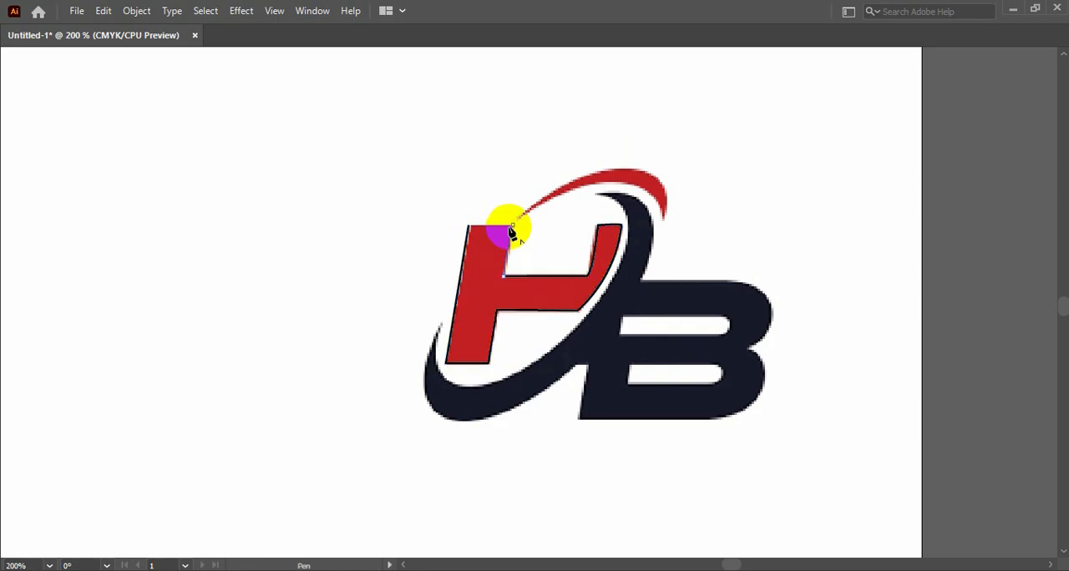
left_click(468, 227)
- Give the closed H path a black fill with no stroke and deselect it
key("Tab")
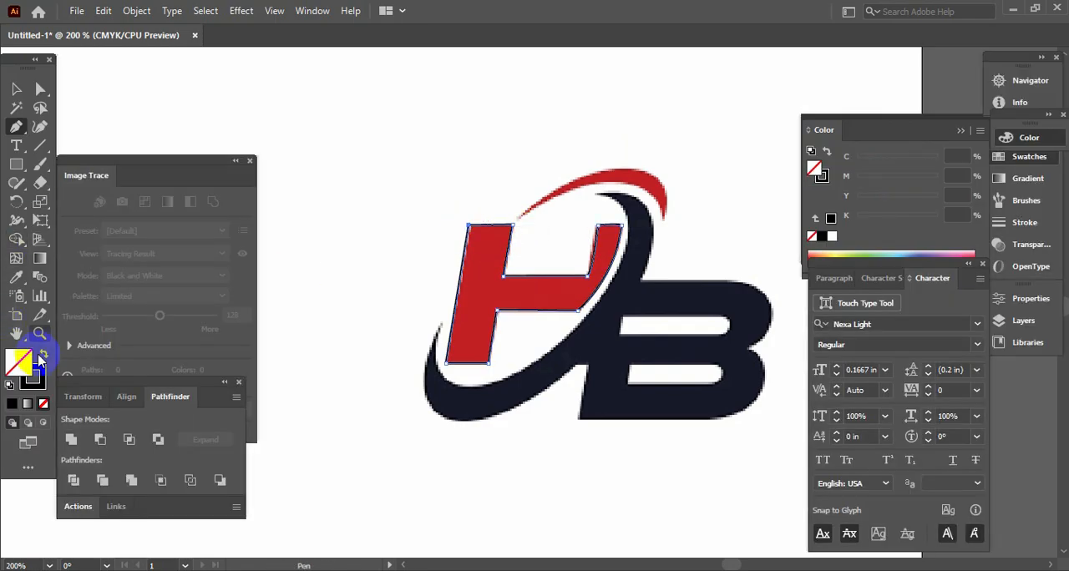
left_click(42, 356)
left_click(14, 89)
key("Tab")
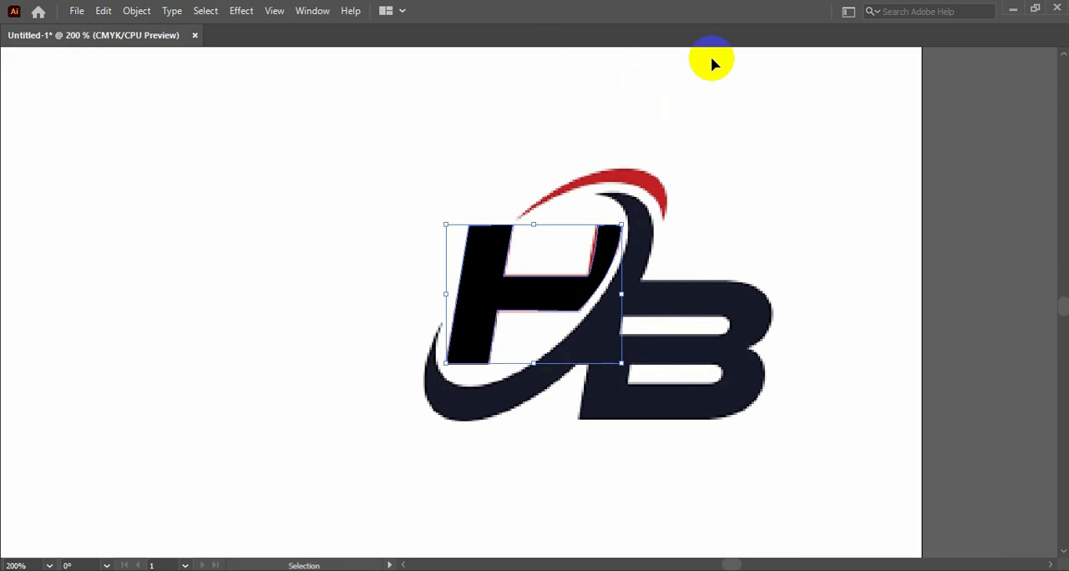
left_click(729, 130)
- Trace the dark swoosh's inner edge from its upper tip around the lower-left tip with the Pen tool, and swap to a black stroke without fill
key("Tab")
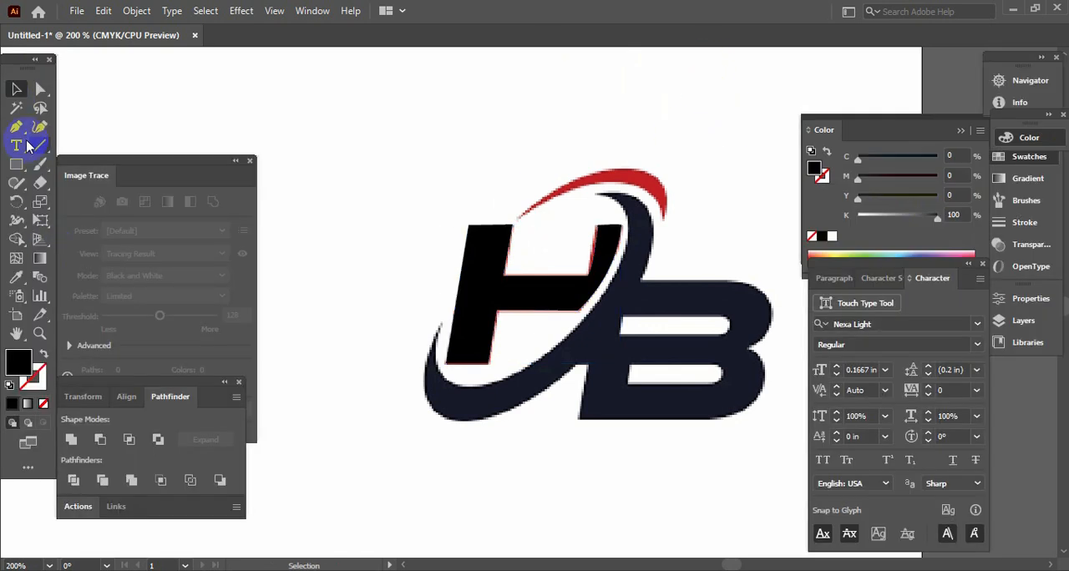
left_click(16, 127)
key("Tab")
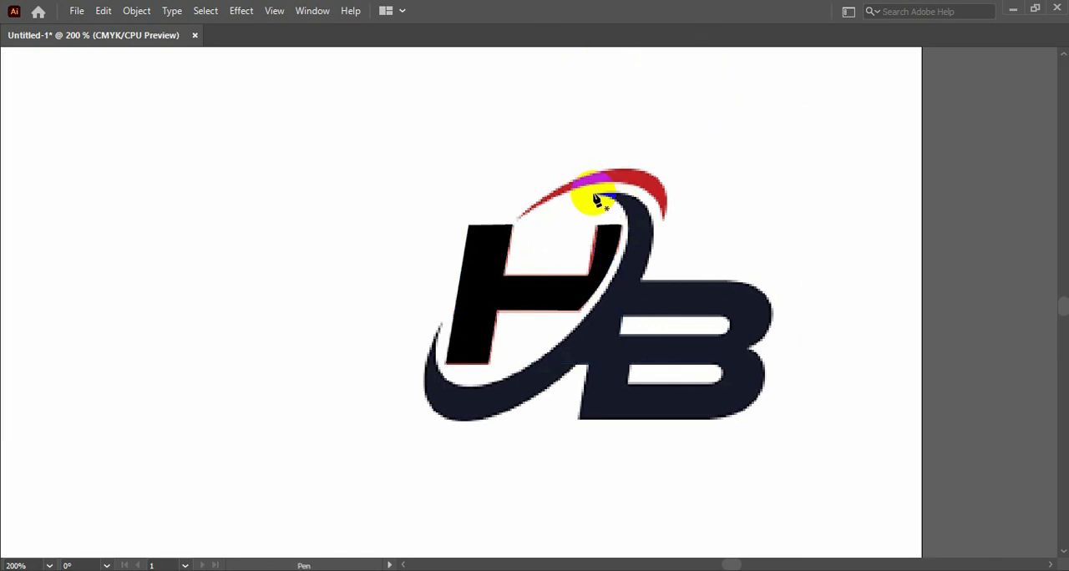
left_click(598, 197)
mouse_move(604, 299)
left_mouse_down()
mouse_move(538, 373)
mouse_move(534, 402)
mouse_move(568, 320)
mouse_move(603, 302)
left_mouse_up()
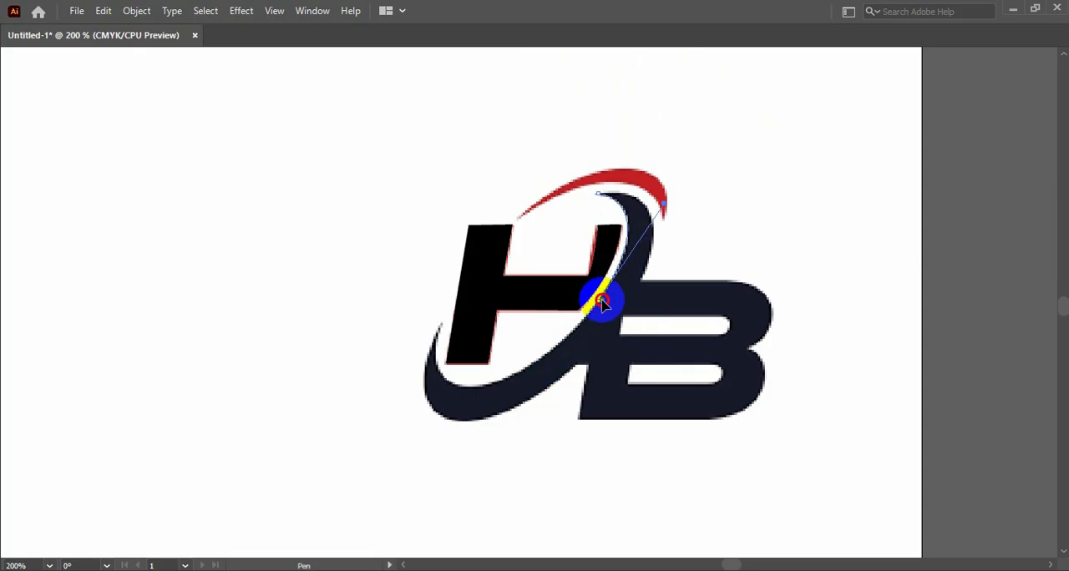
mouse_move(489, 385)
left_mouse_down()
mouse_move(501, 375)
mouse_move(443, 398)
mouse_move(486, 391)
left_mouse_up()
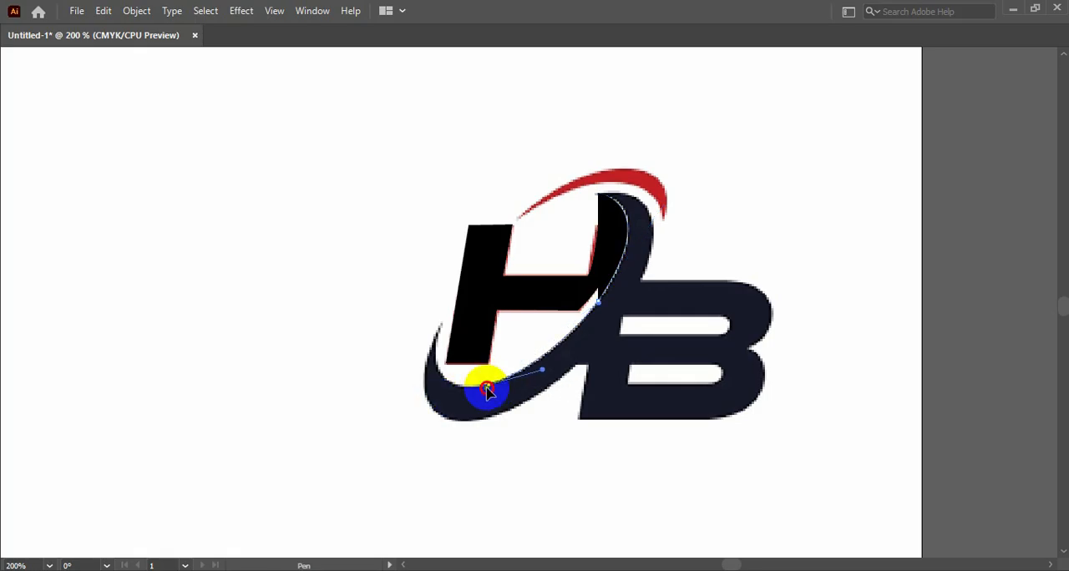
mouse_move(439, 325)
left_mouse_down()
mouse_move(451, 234)
mouse_move(465, 235)
mouse_move(439, 325)
mouse_move(680, 386)
mouse_move(439, 440)
mouse_move(443, 421)
mouse_move(496, 446)
mouse_move(491, 460)
mouse_move(470, 423)
mouse_move(452, 423)
left_mouse_up()
key("Tab")
left_click(44, 356)
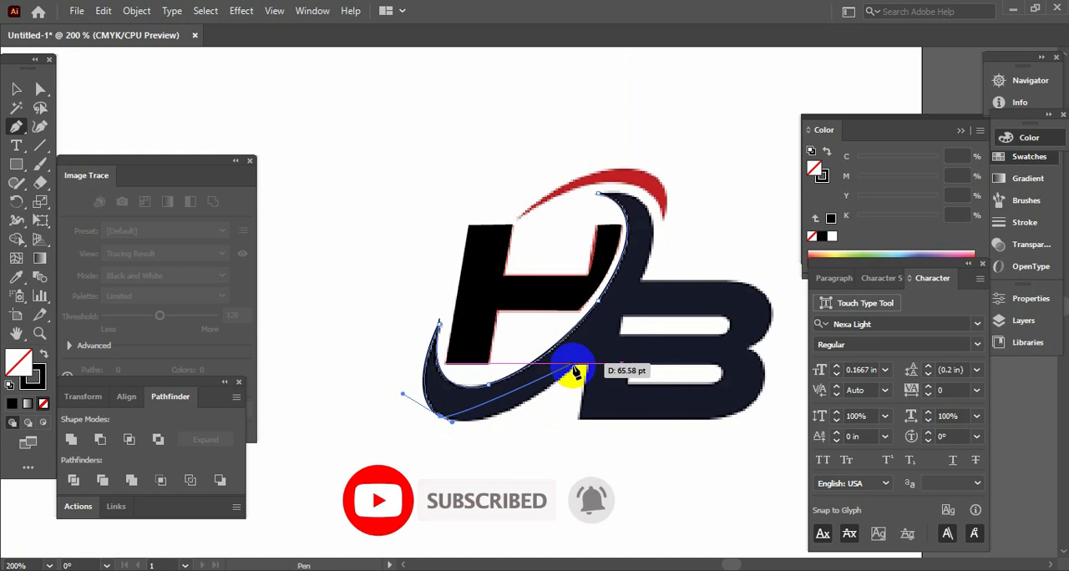
- Continue the path along the swoosh's underside and around the B's outer contour, close it at the swoosh's upper tip, and deselect it
mouse_move(573, 366)
left_mouse_down()
mouse_move(592, 326)
mouse_move(631, 299)
mouse_move(587, 346)
mouse_move(591, 370)
left_mouse_up()
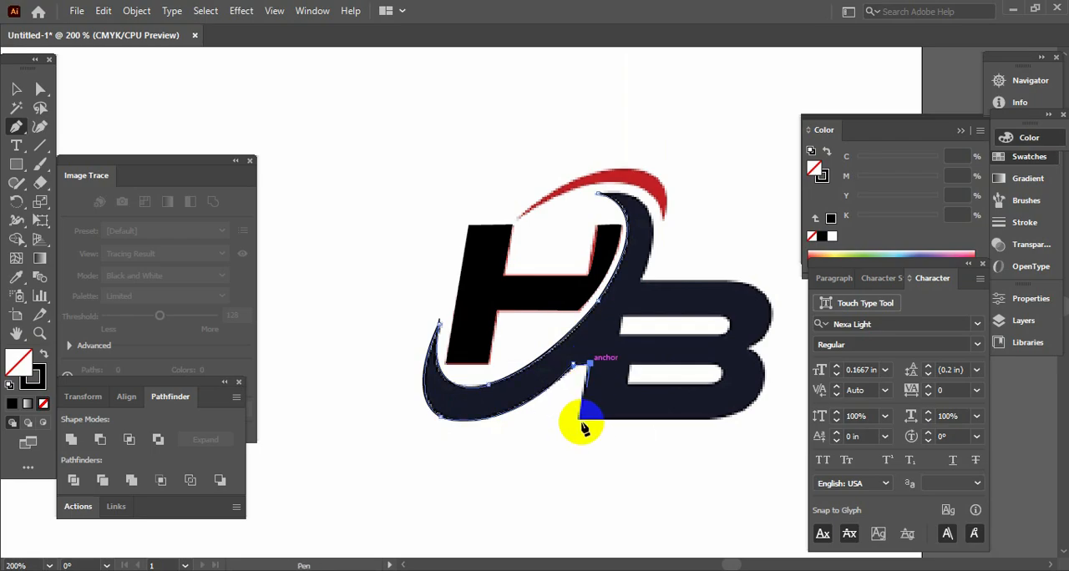
left_click_drag(579, 420, 715, 421)
left_click_drag(598, 451, 551, 466)
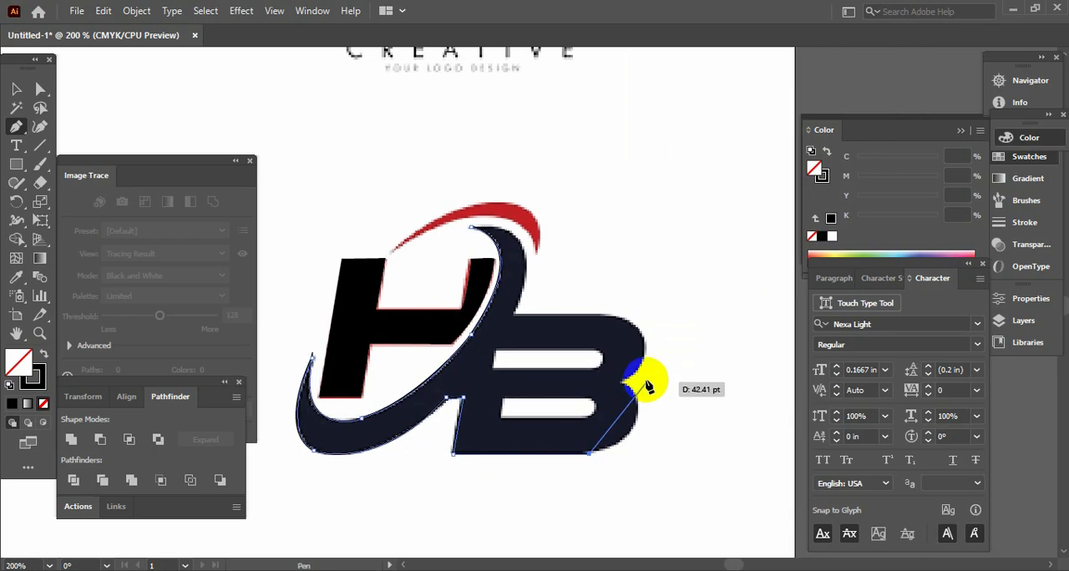
left_click_drag(625, 388, 577, 331)
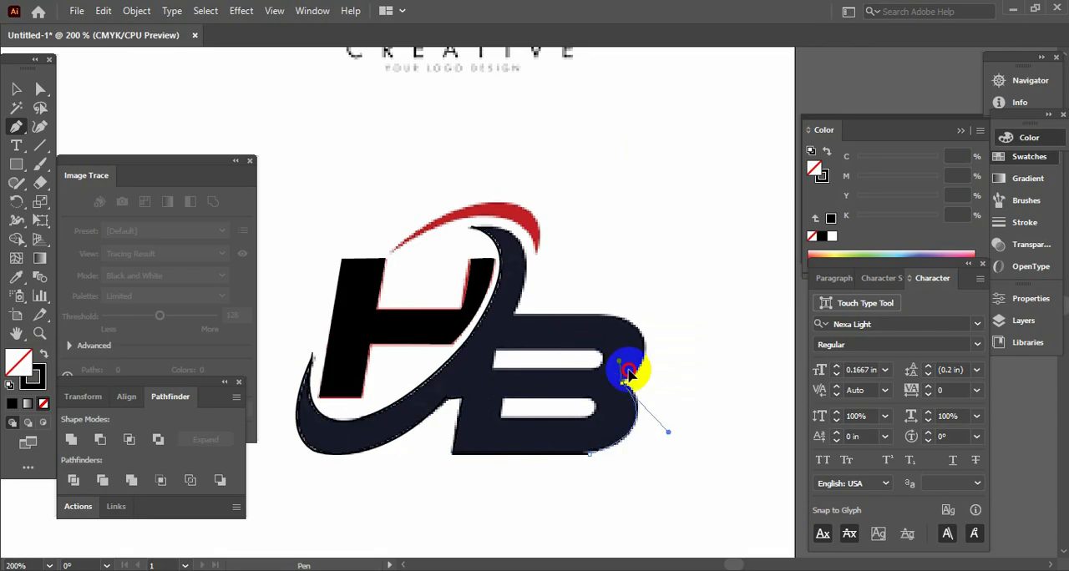
left_click_drag(626, 384, 513, 321)
left_click_drag(511, 315, 427, 225)
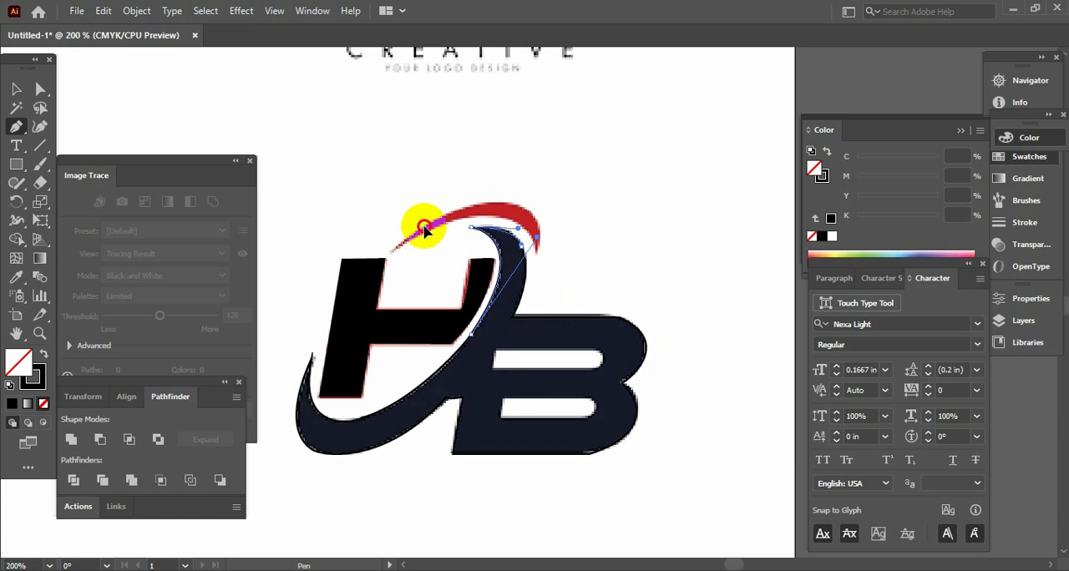
left_click_drag(423, 231, 424, 223)
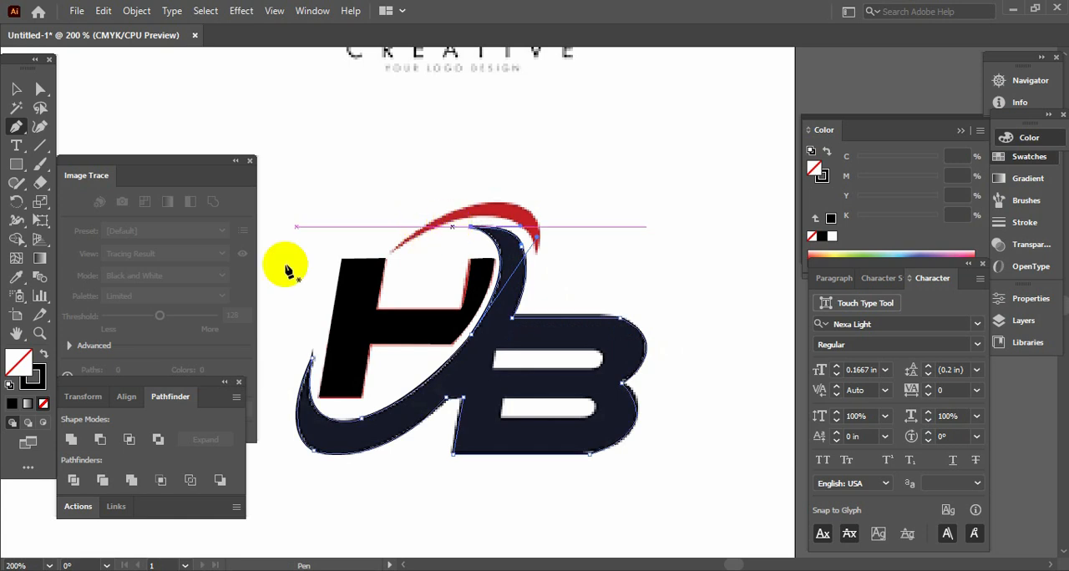
left_click(16, 88)
key("Tab")
key("a")
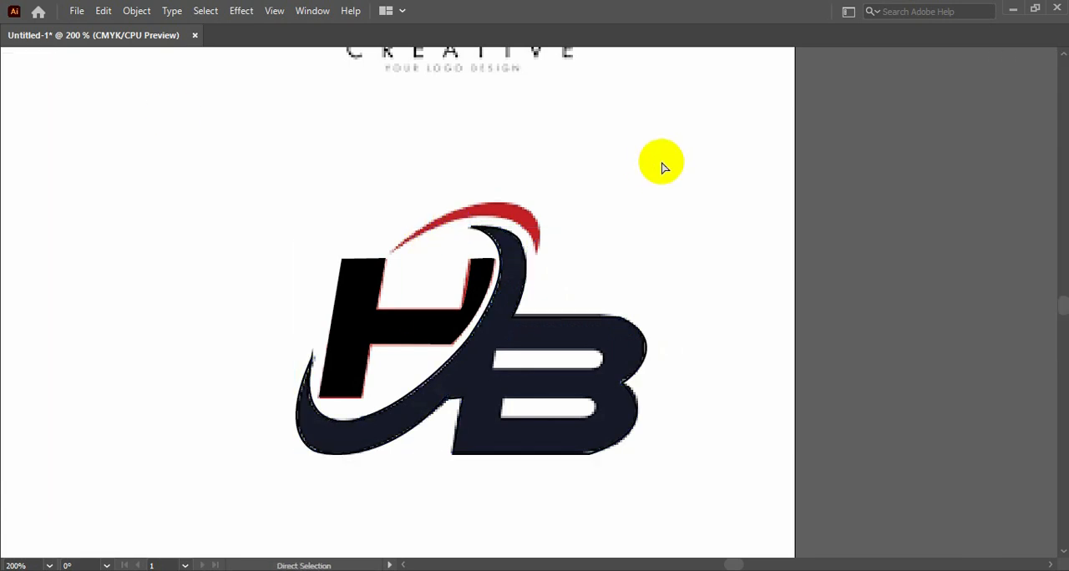
- Trace the B's upper counter as a closed path with a rounded end using the Pen tool
key("ctrl+equal")
key("v")
key("Tab")
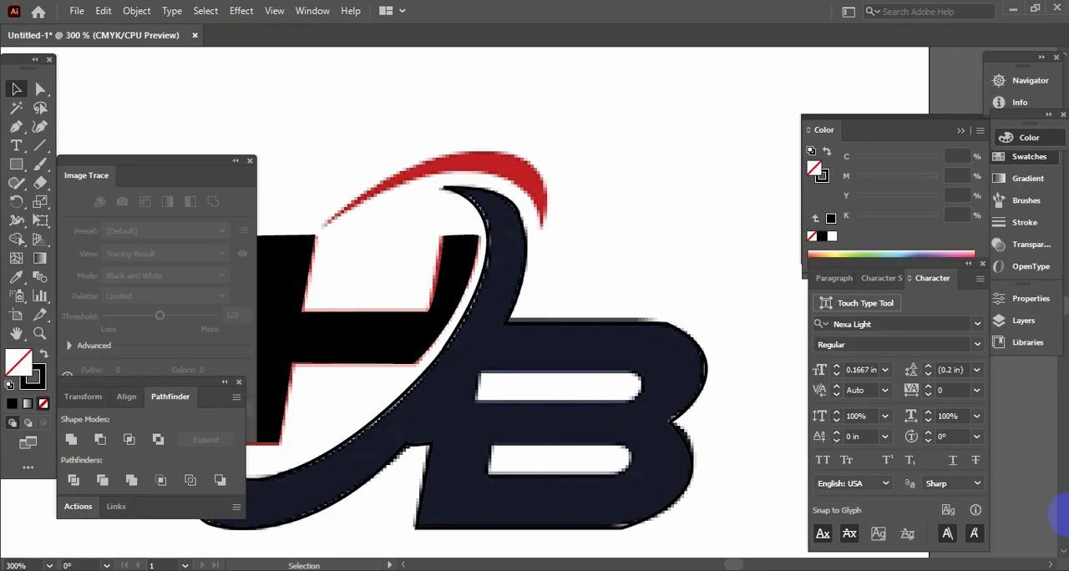
left_click(16, 126)
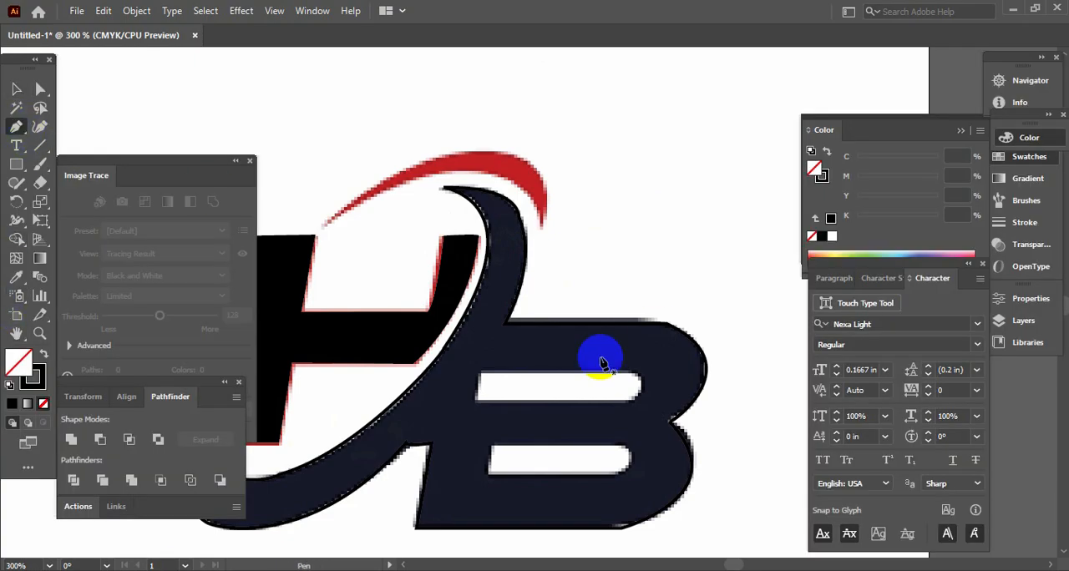
left_click_drag(479, 372, 475, 408)
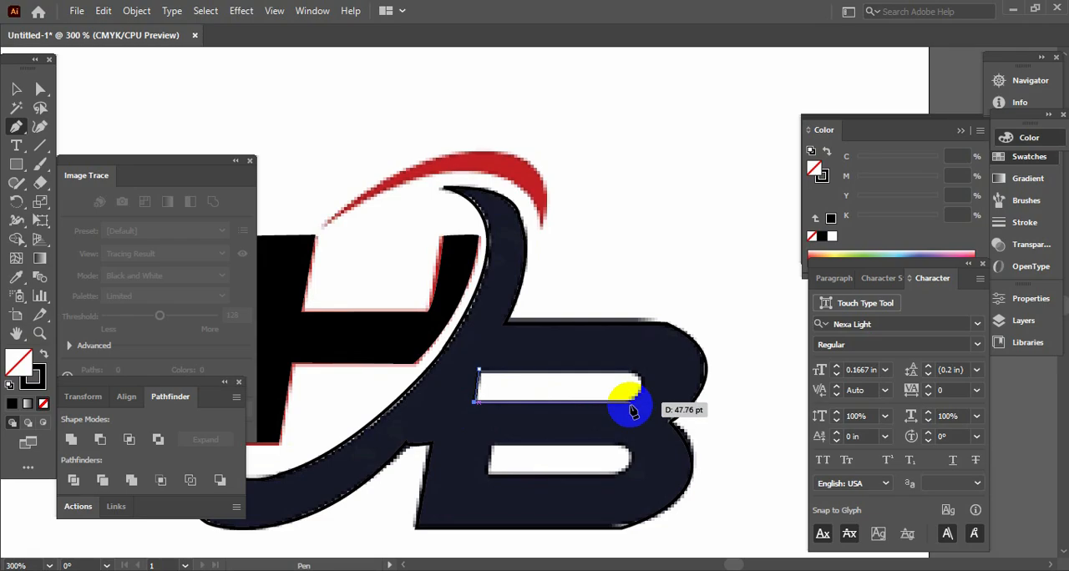
left_click(630, 403)
left_click_drag(631, 373, 479, 372)
left_click(16, 89)
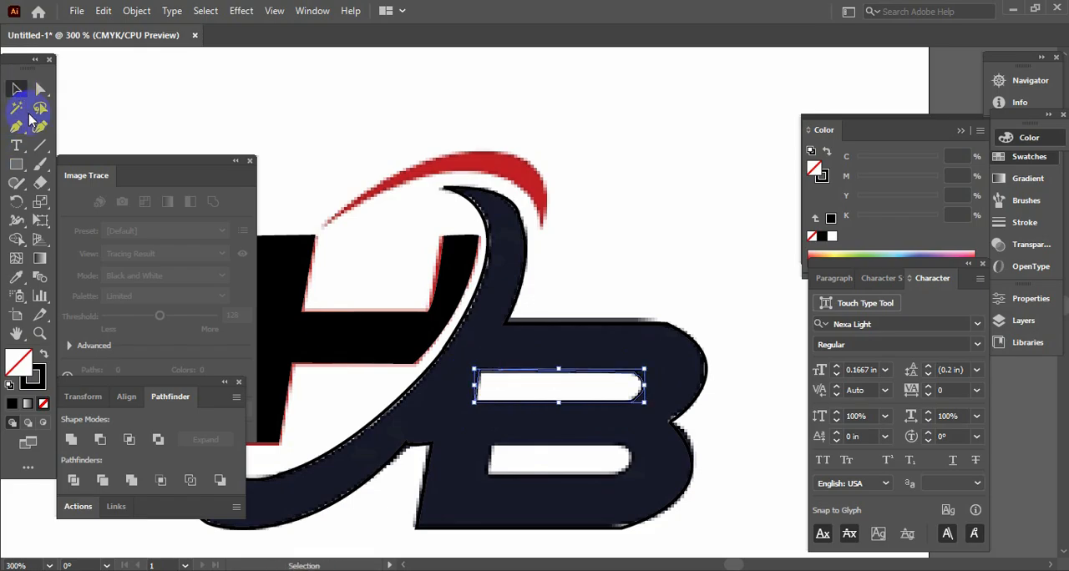
- Trace the B's lower counter as a closed path with a rounded end using the Pen tool, and leave everything deselected
left_click(16, 126)
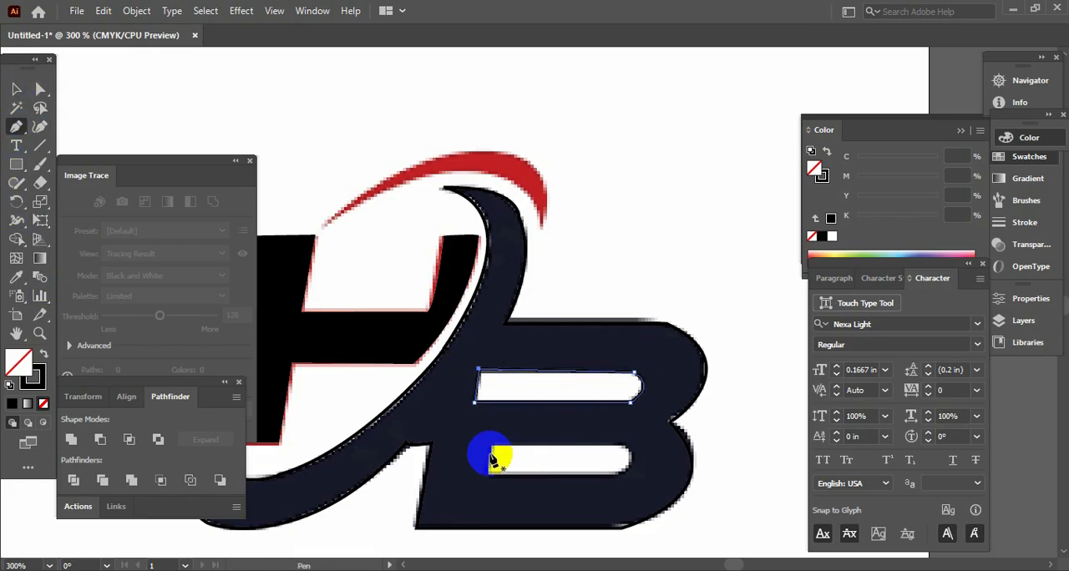
left_click_drag(489, 445, 489, 485)
left_click(621, 480)
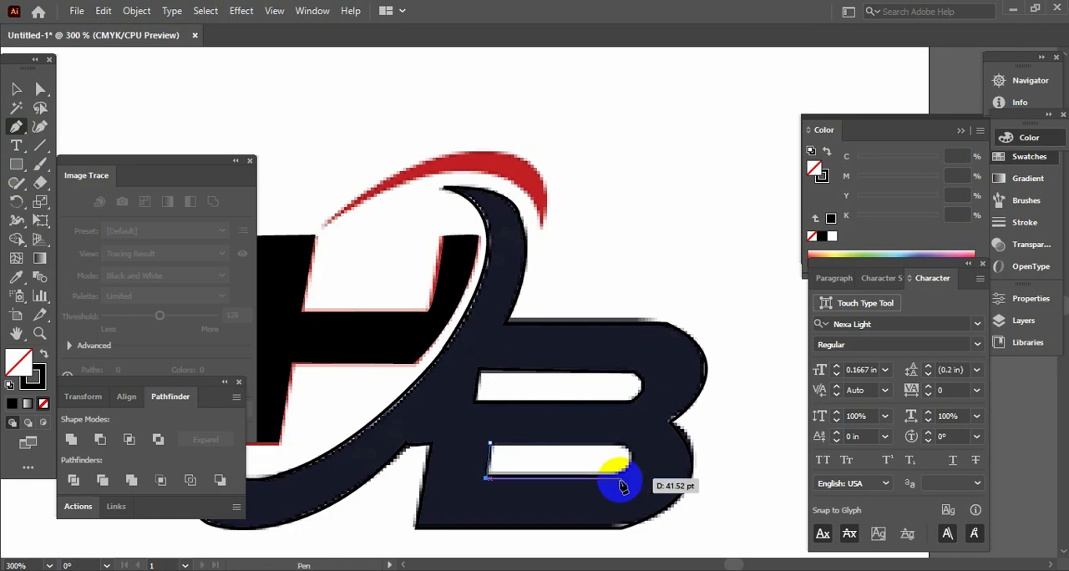
left_click(620, 479)
left_click_drag(621, 444, 595, 445)
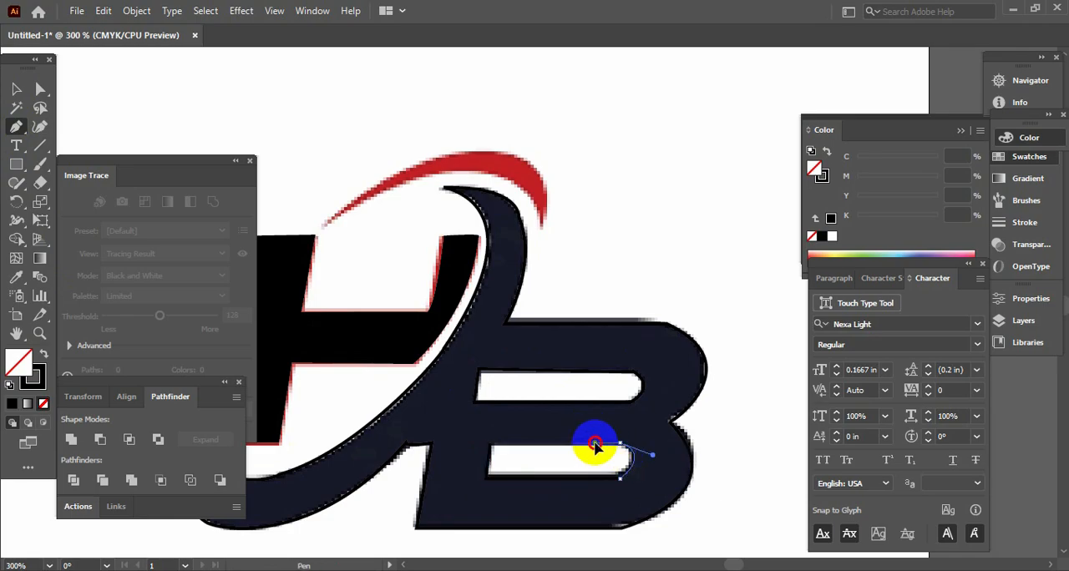
left_click(488, 445)
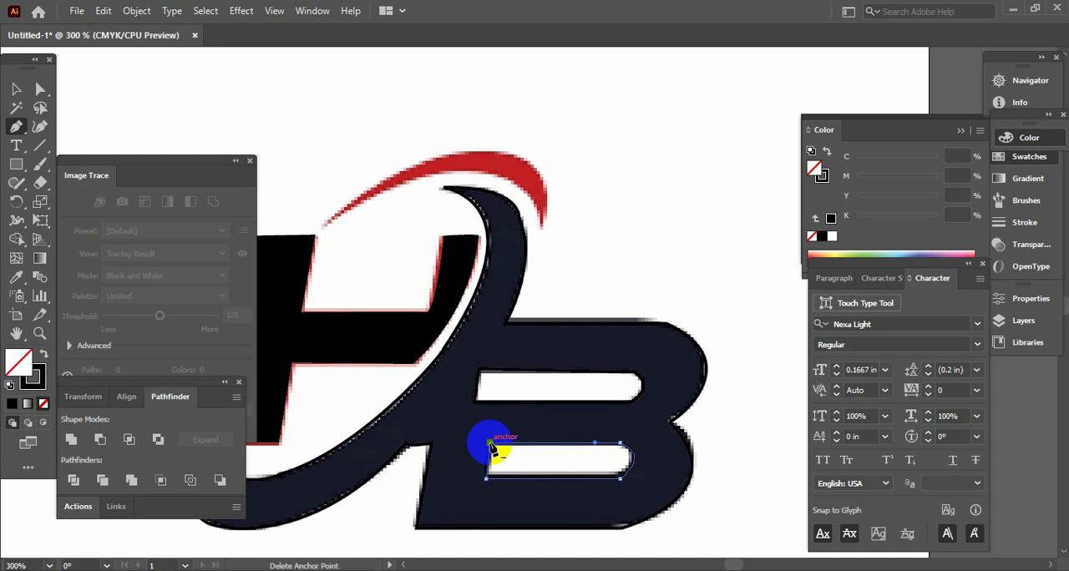
left_click(15, 88)
key("Tab")
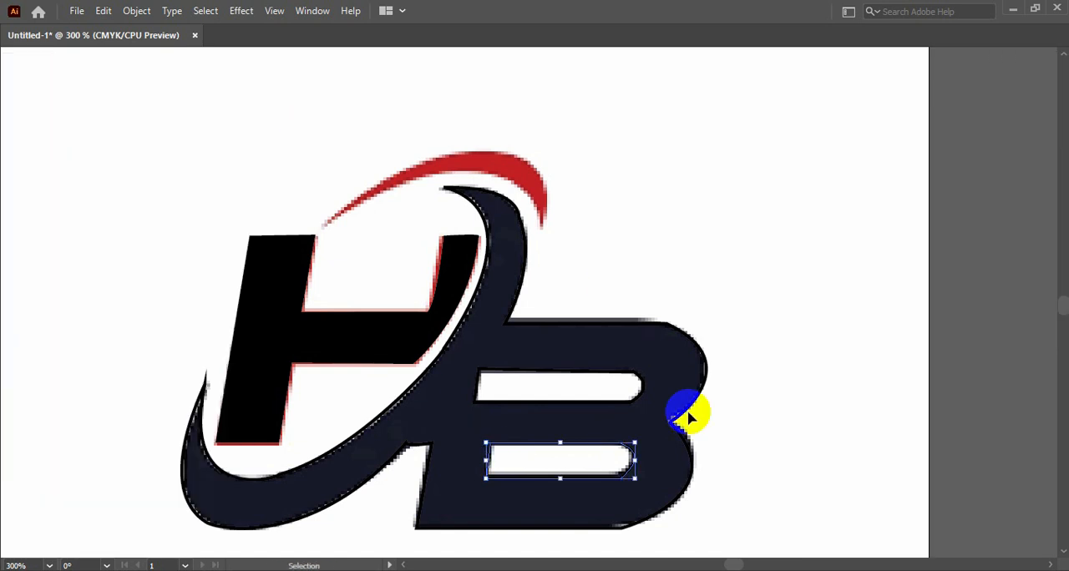
left_click_drag(761, 468, 303, 311)
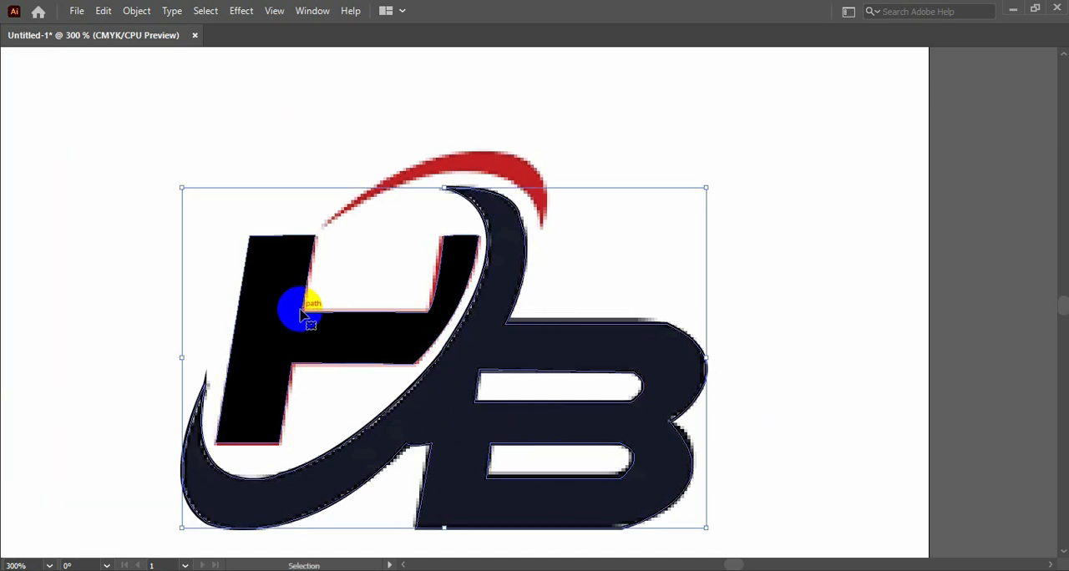
left_click(572, 122)
- Trace the red arc above the H as a closed curved path with the Pen tool, starting and ending at its lower-left tip
key("Tab")
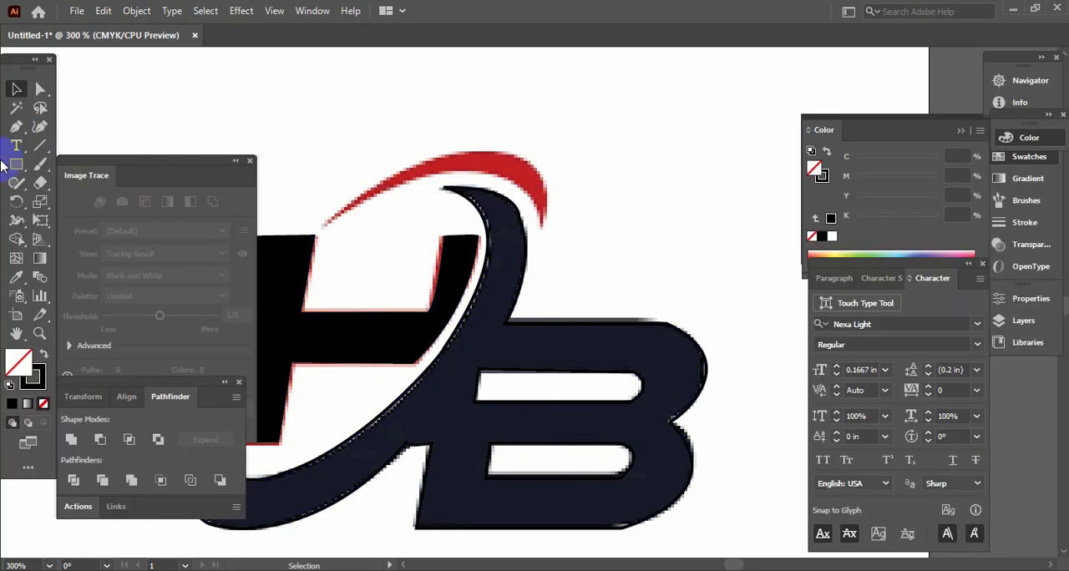
left_click(16, 126)
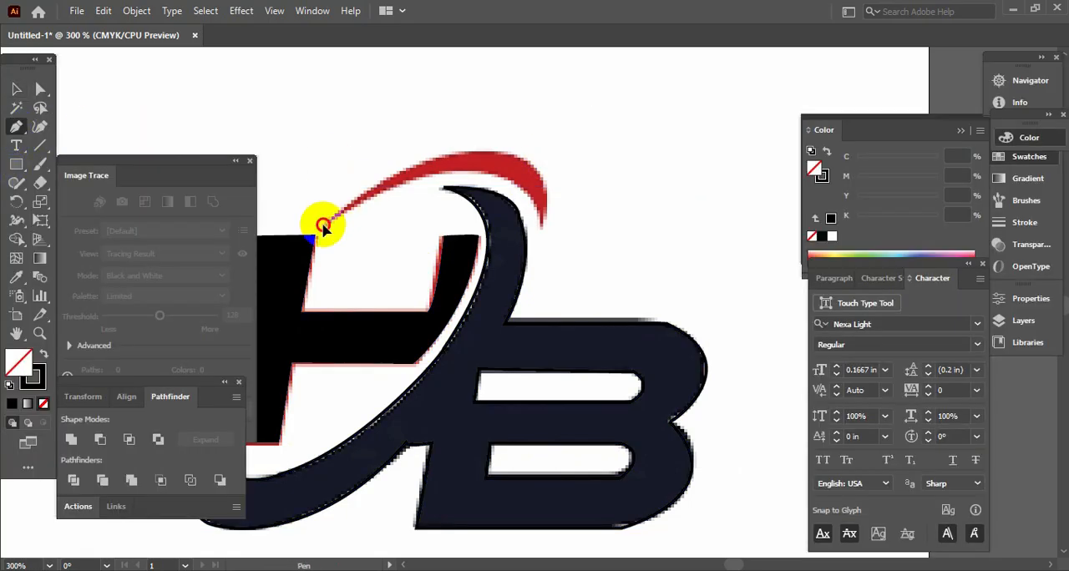
left_click(323, 225)
left_click_drag(543, 225, 579, 345)
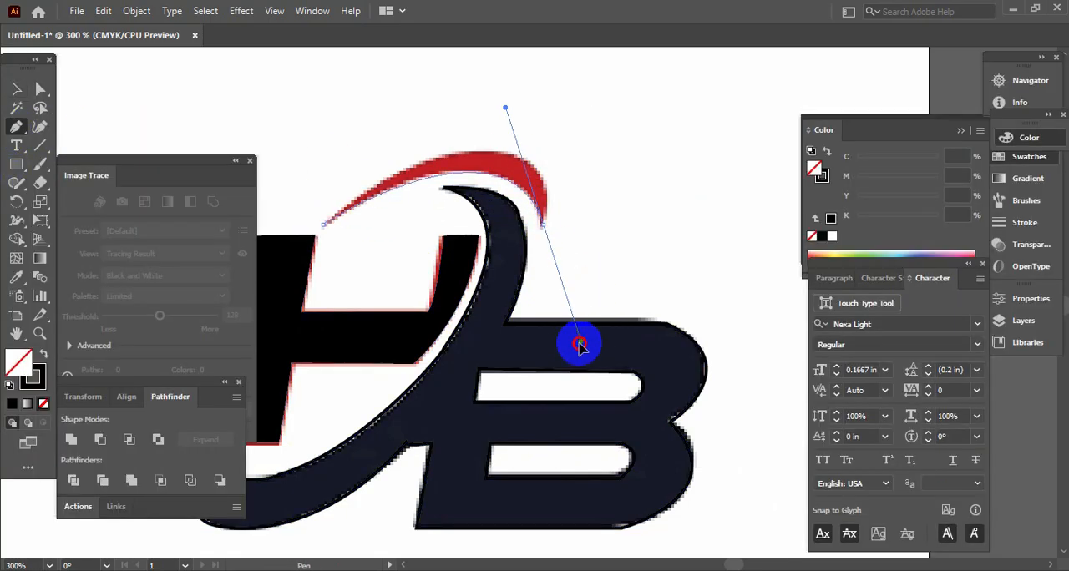
left_click(539, 227)
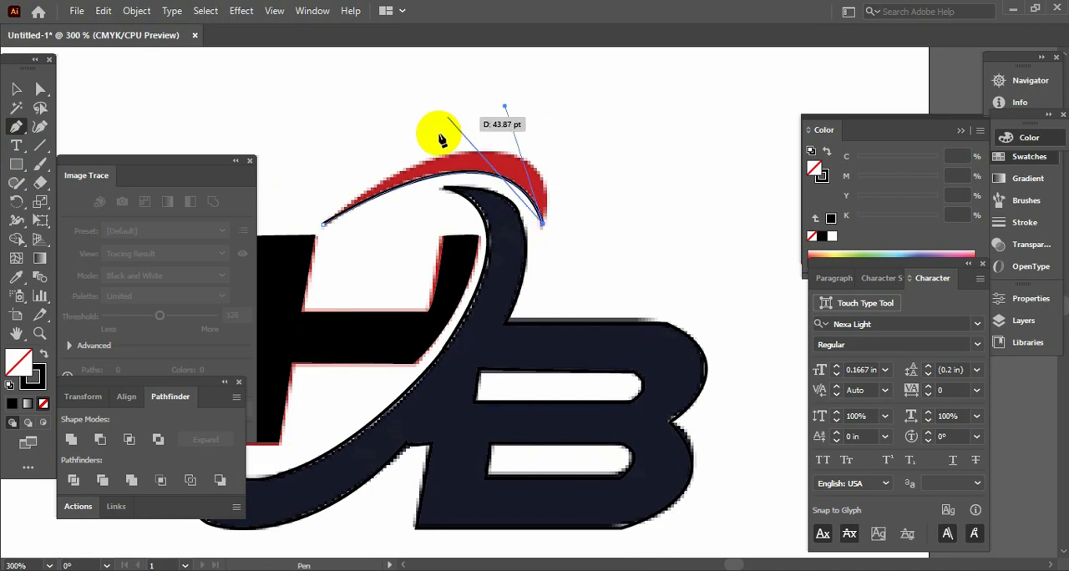
left_click_drag(429, 161, 292, 194)
left_click(434, 165)
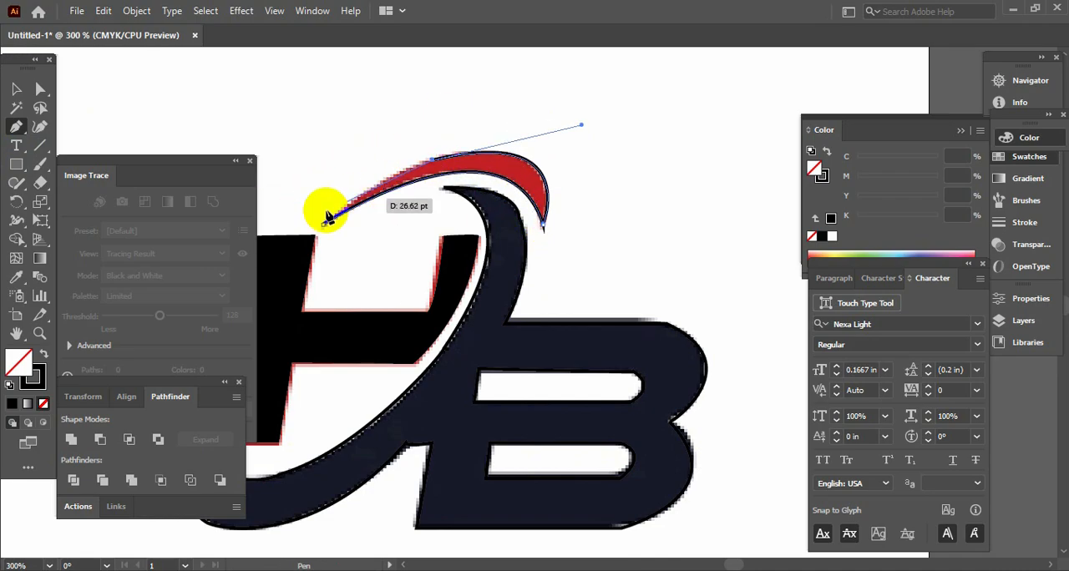
left_click_drag(324, 225, 282, 276)
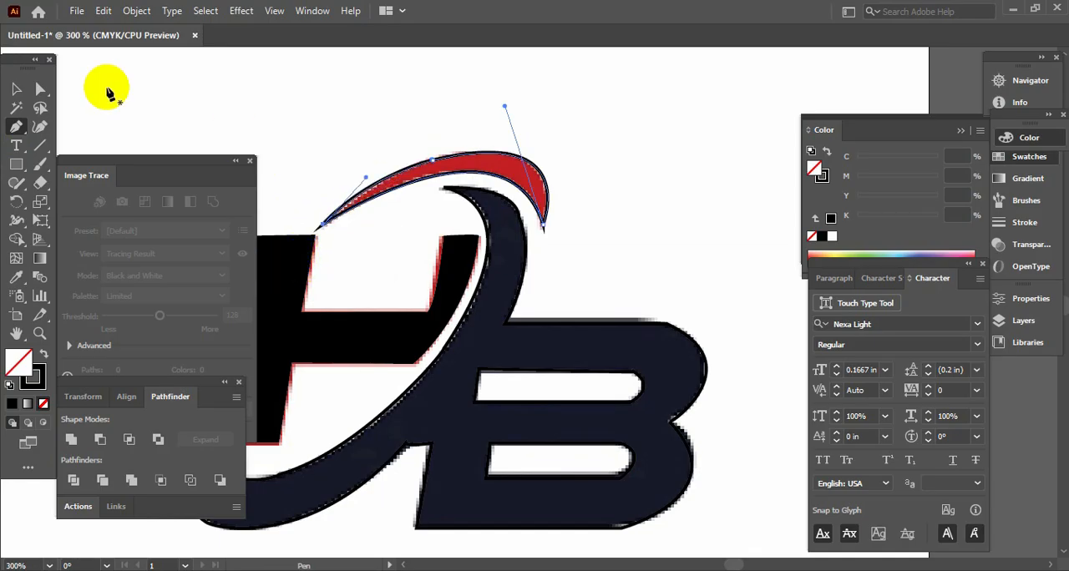
- Give the traced arc a black fill with no stroke and deselect it
left_click(15, 92)
key("Tab")
key("Tab")
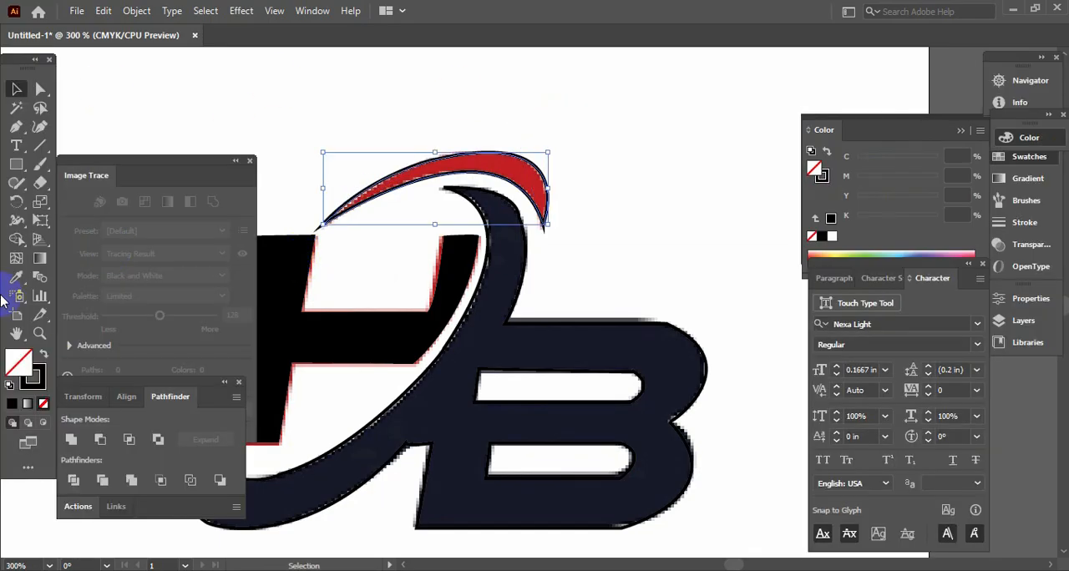
left_click(39, 353)
key("Tab")
key("ctrl+shift+a")
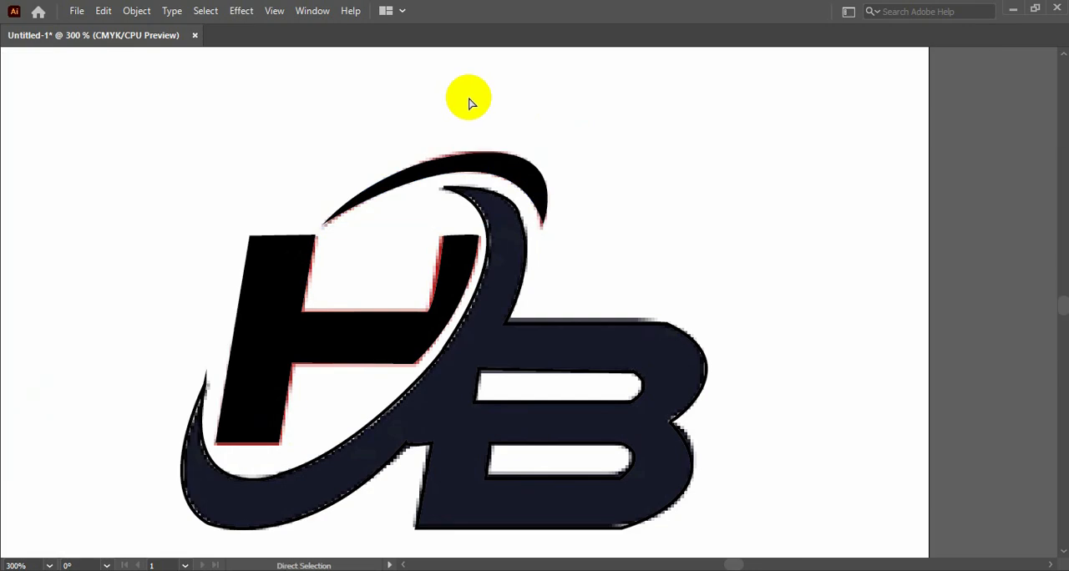
- Select all the traced HB paths and move them off the reference image into the empty area below the MA logo copy
key("ctrl+minus")
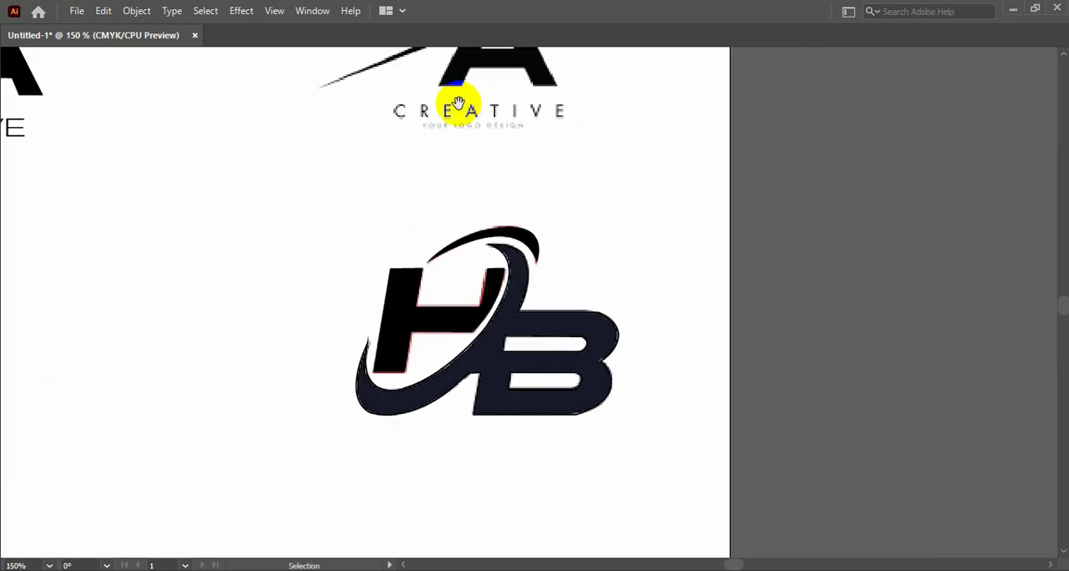
left_click_drag(456, 189, 644, 164)
left_click_drag(449, 166, 926, 511)
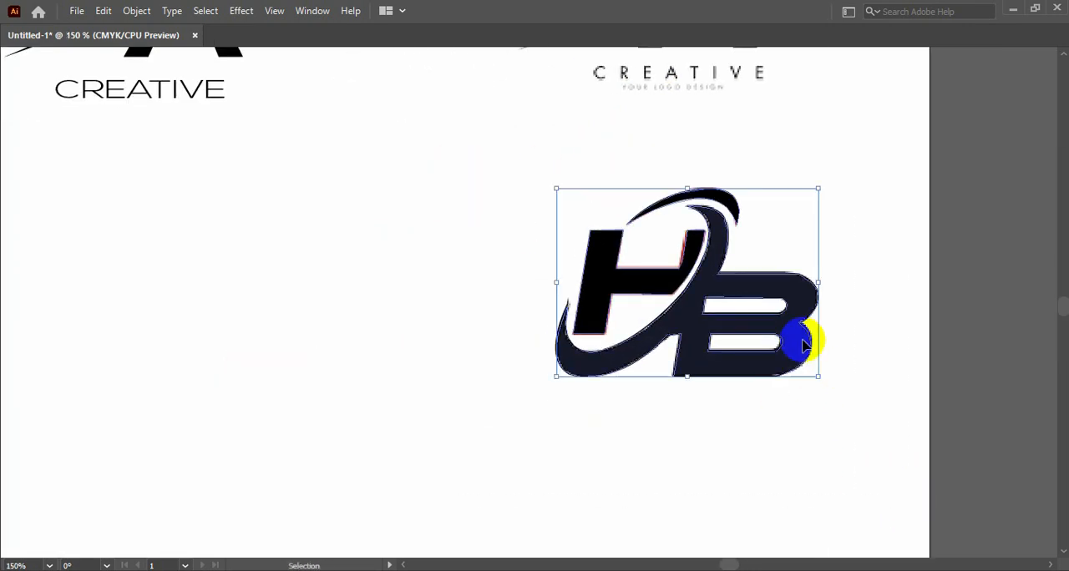
left_click_drag(785, 319, 401, 305)
left_click(341, 266)
- Give the swoosh-and-B outline and its two counter paths a black fill with no stroke
left_click_drag(340, 275, 540, 268)
left_click_drag(523, 397, 427, 279)
key("Tab")
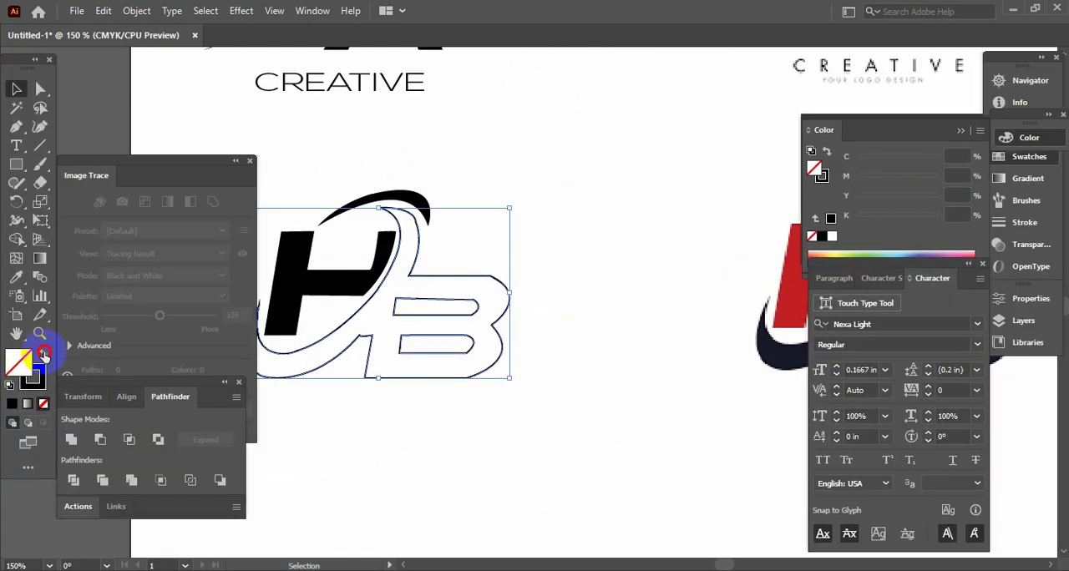
left_click(43, 354)
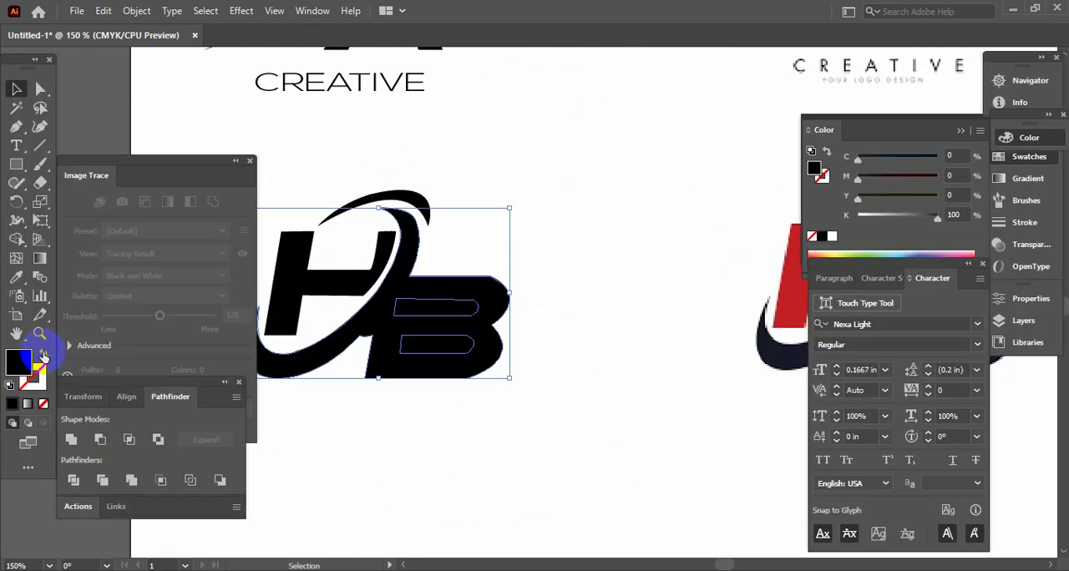
- Cut the two counters out of the B shape with Pathfinder's Minus Front and deselect the result
left_click(132, 440)
left_click(664, 315)
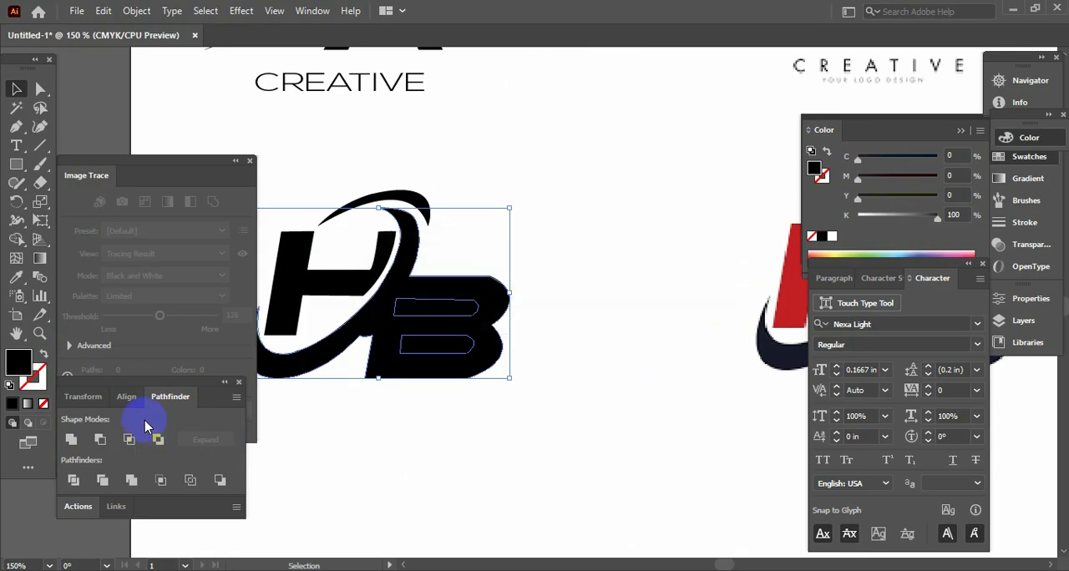
left_click(99, 440)
key("Tab")
left_click(637, 310)
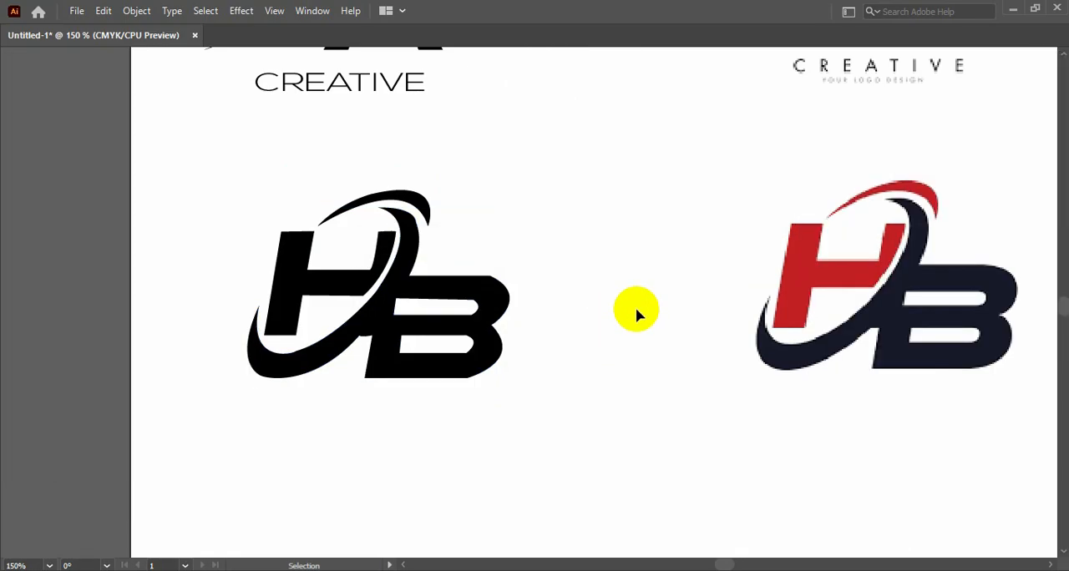
- Select the swoosh-and-B shape and smooth the notch where the swoosh's underside meets the B's stem with the Smooth tool
key("space")
left_click_drag(566, 309, 674, 307)
left_click_drag(549, 411, 516, 366)
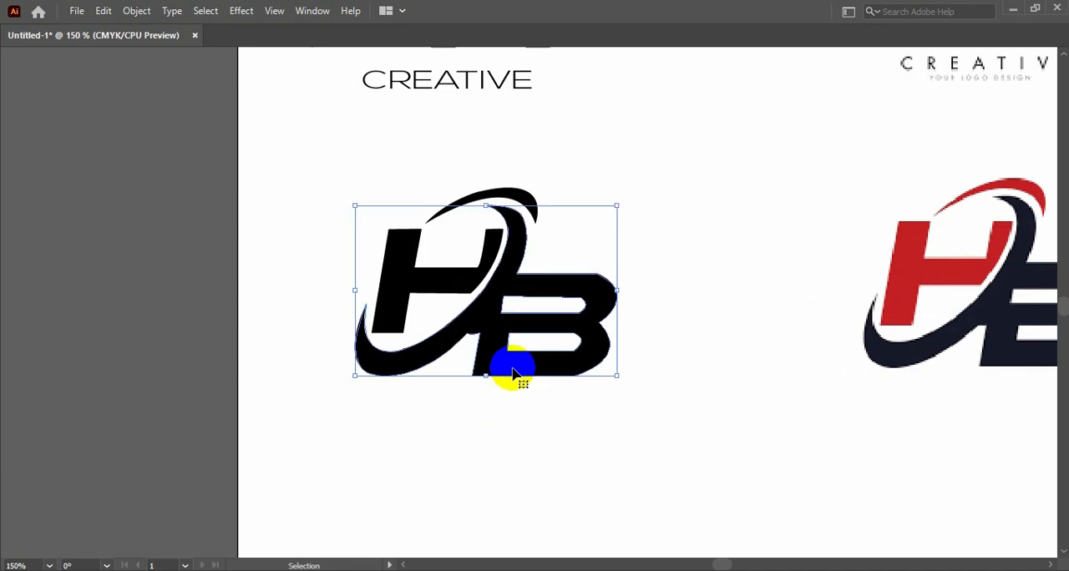
key("Tab")
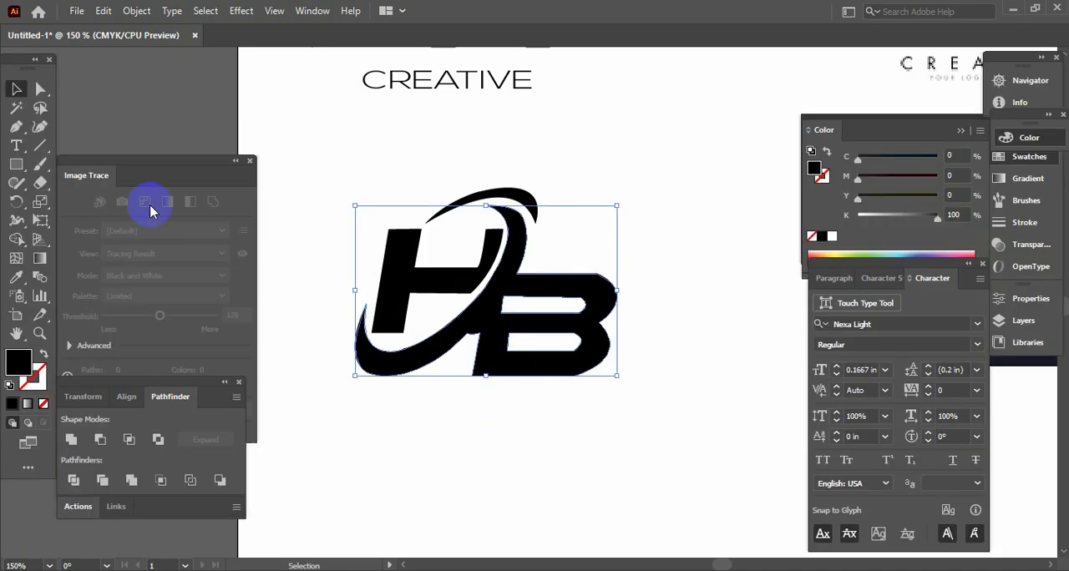
left_click(14, 186)
left_click(60, 215)
left_click(16, 88)
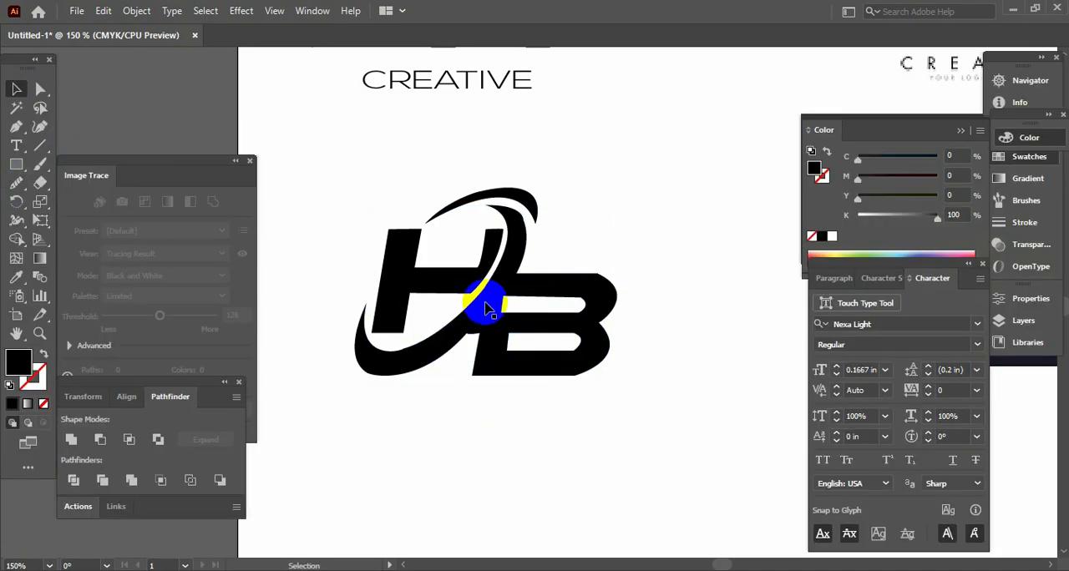
left_click_drag(591, 397, 526, 322)
left_click(16, 185)
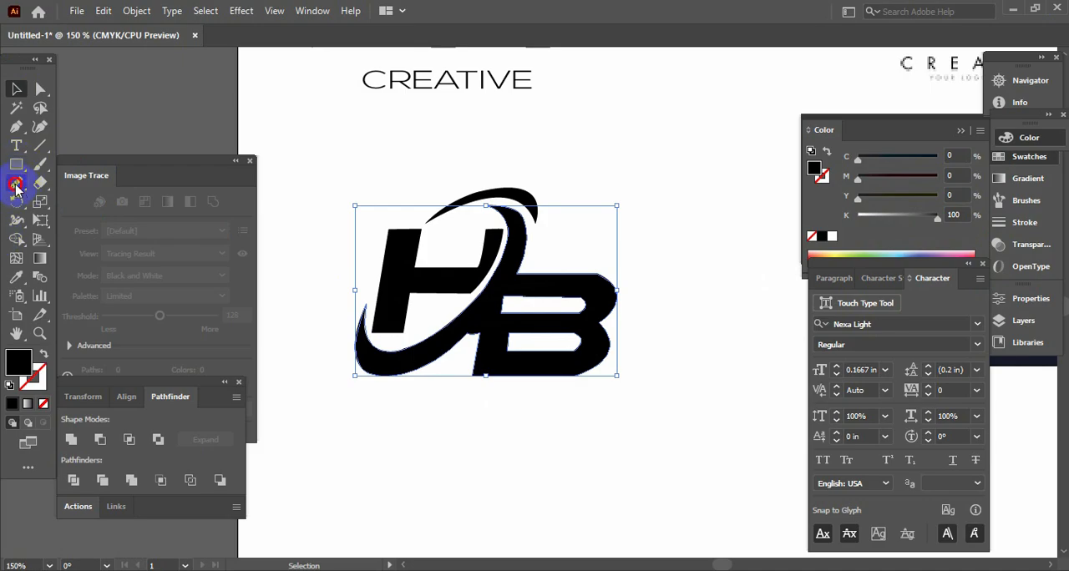
key("ctrl+plus")
key("ctrl+plus")
key("ctrl+plus")
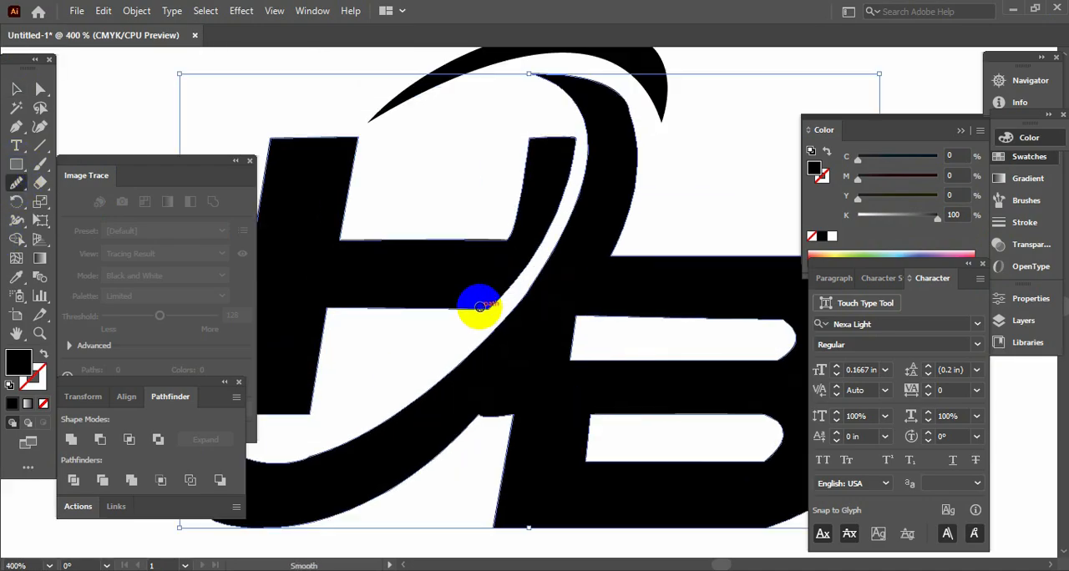
key("Tab")
mouse_move(472, 417)
left_mouse_down()
mouse_move(520, 421)
mouse_move(526, 408)
mouse_move(482, 419)
mouse_move(537, 409)
left_mouse_up()
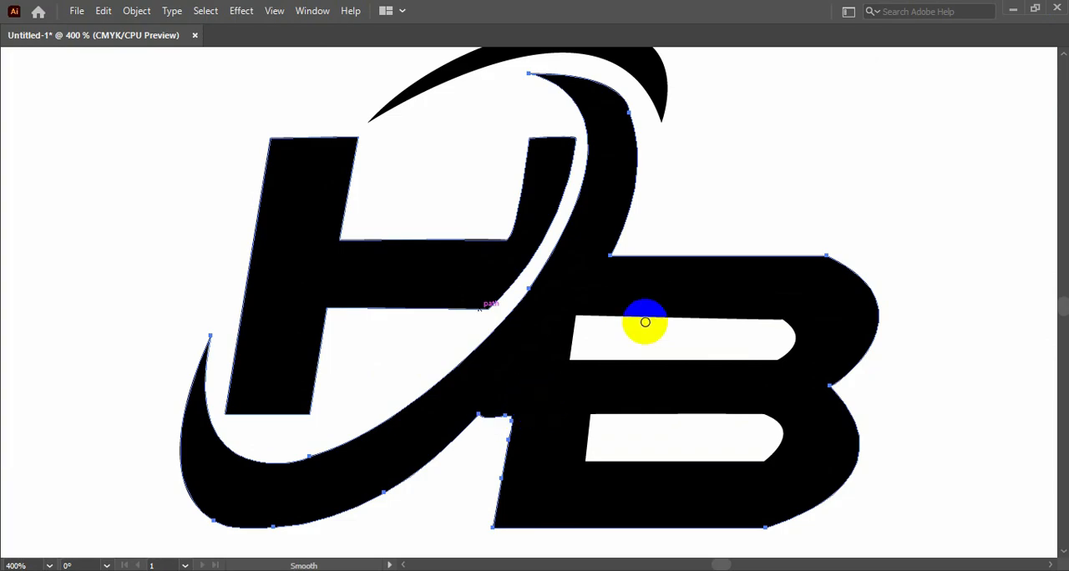
- Smooth the outer curves of the B's two bowls and the swoosh's upper outer edge
mouse_move(837, 286)
left_mouse_down()
mouse_move(801, 251)
mouse_move(873, 283)
left_mouse_up()
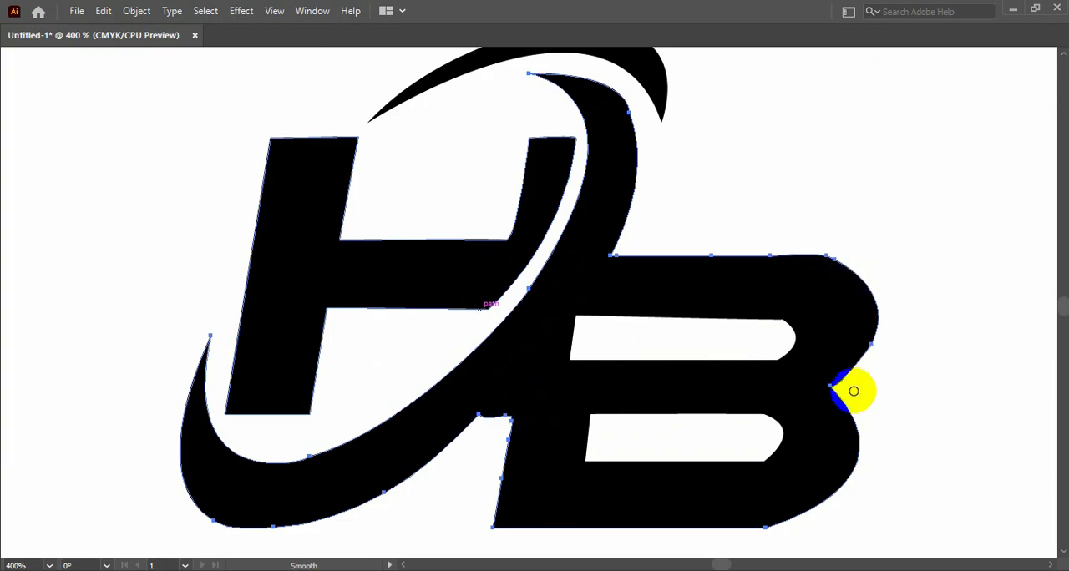
mouse_move(852, 387)
left_mouse_down()
mouse_move(826, 474)
mouse_move(760, 546)
mouse_move(763, 531)
mouse_move(829, 487)
left_mouse_up()
mouse_move(576, 163)
left_mouse_down()
mouse_move(630, 107)
mouse_move(632, 189)
mouse_move(637, 181)
left_mouse_up()
- Fill the H and the upper arc with pinkish red (C 0, M 92.94, Y 54.51, K 0), deselect them, and fit the artboard in view
key("space")
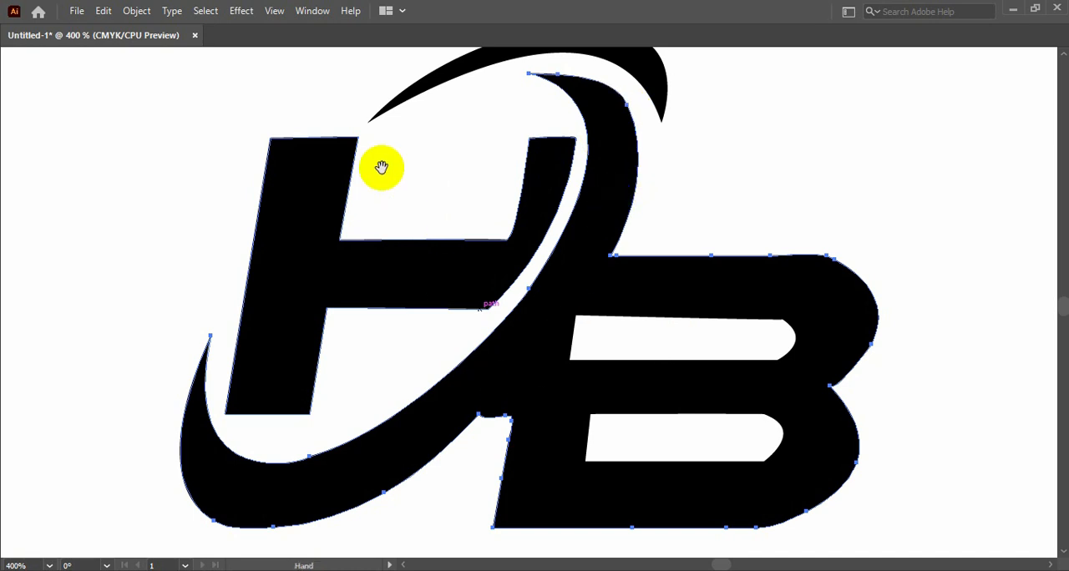
left_click_drag(382, 168, 393, 257)
key("Tab")
left_click(14, 88)
key("Tab")
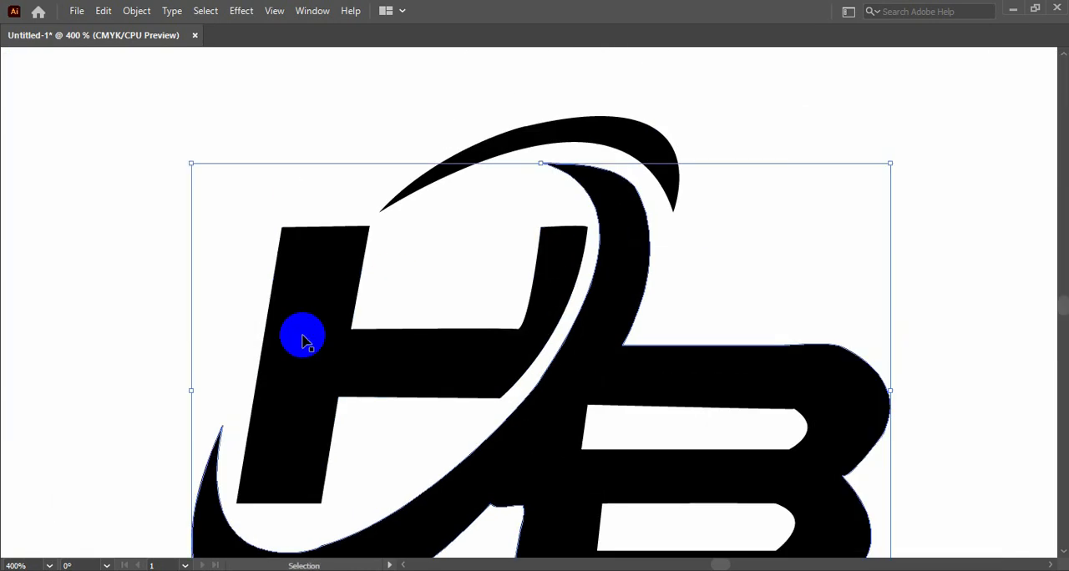
left_click(297, 336)
key("a")
key("Left")
key("Left")
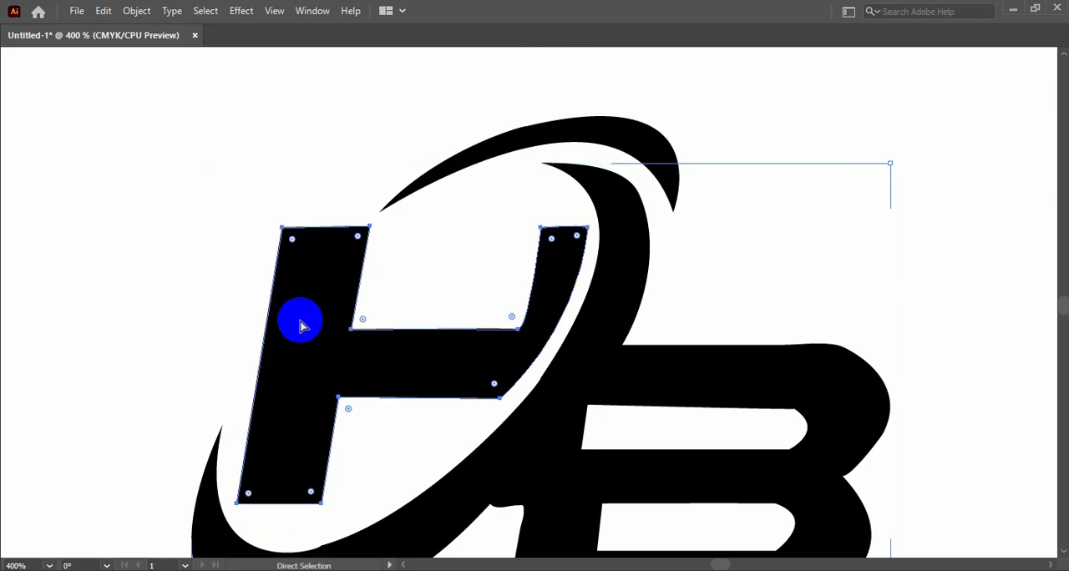
key("v")
left_click(501, 152, "shift")
key("Tab")
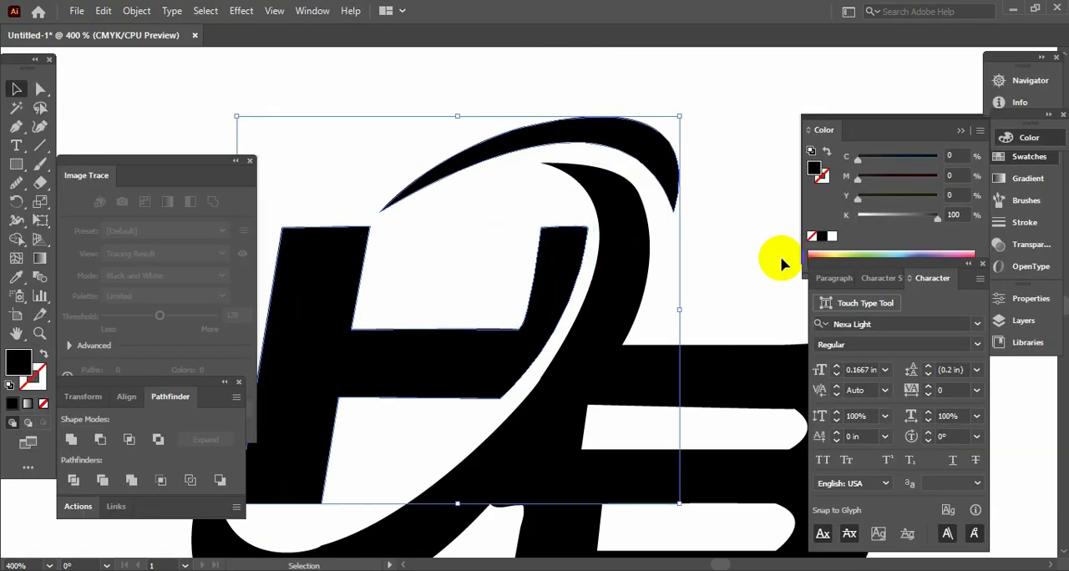
left_click(962, 255)
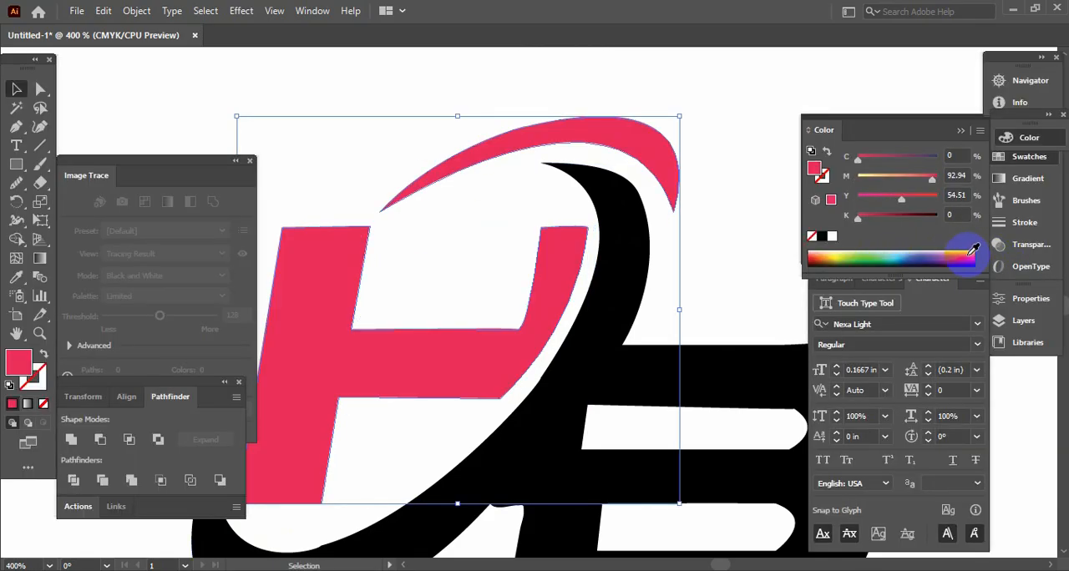
key("Tab")
key("a")
left_click(60, 100)
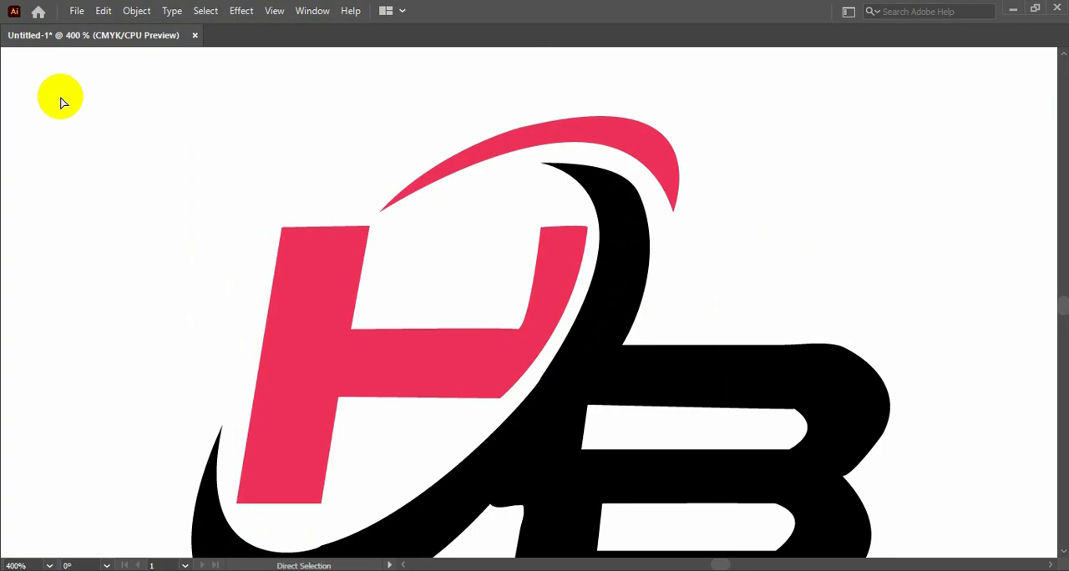
key("ctrl+0")
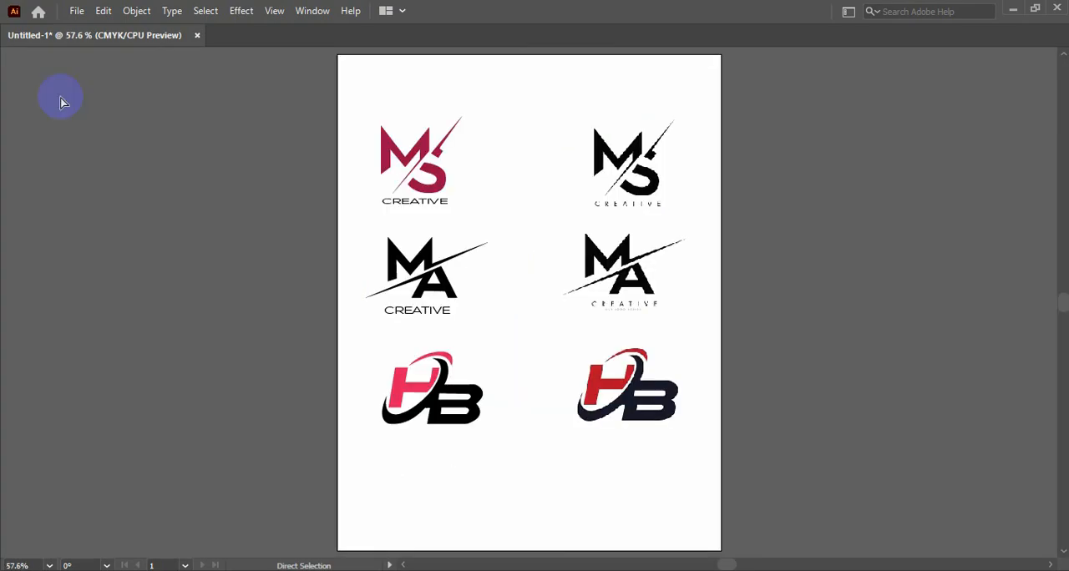